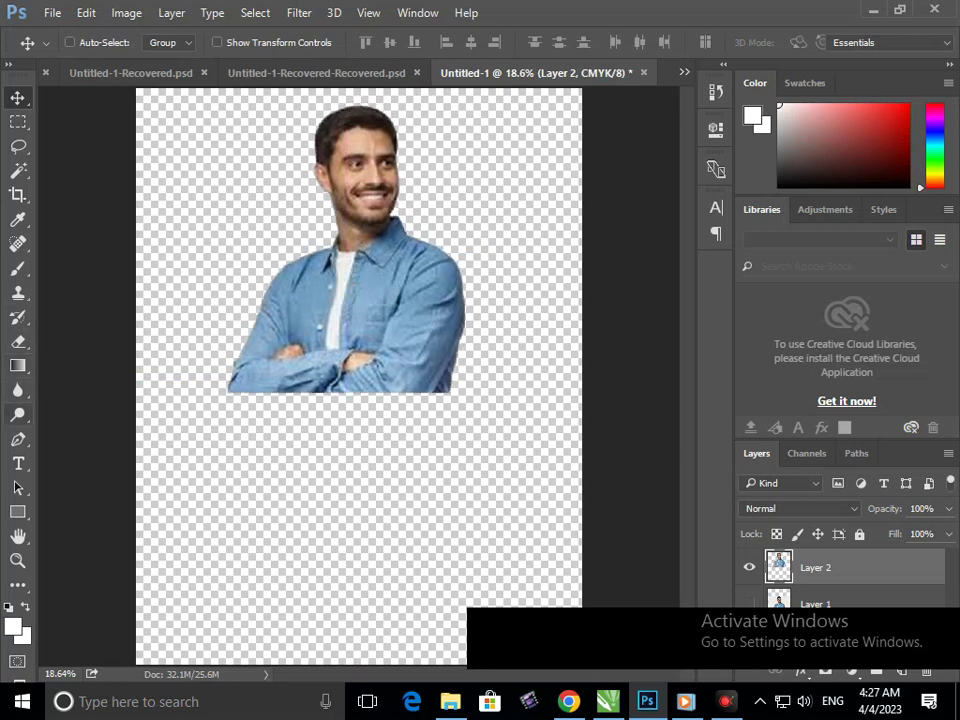
# - Add a black capital N text layer at 119 pt below the man's portrait
pyautogui.click(18, 463)
pyautogui.click(287, 501)
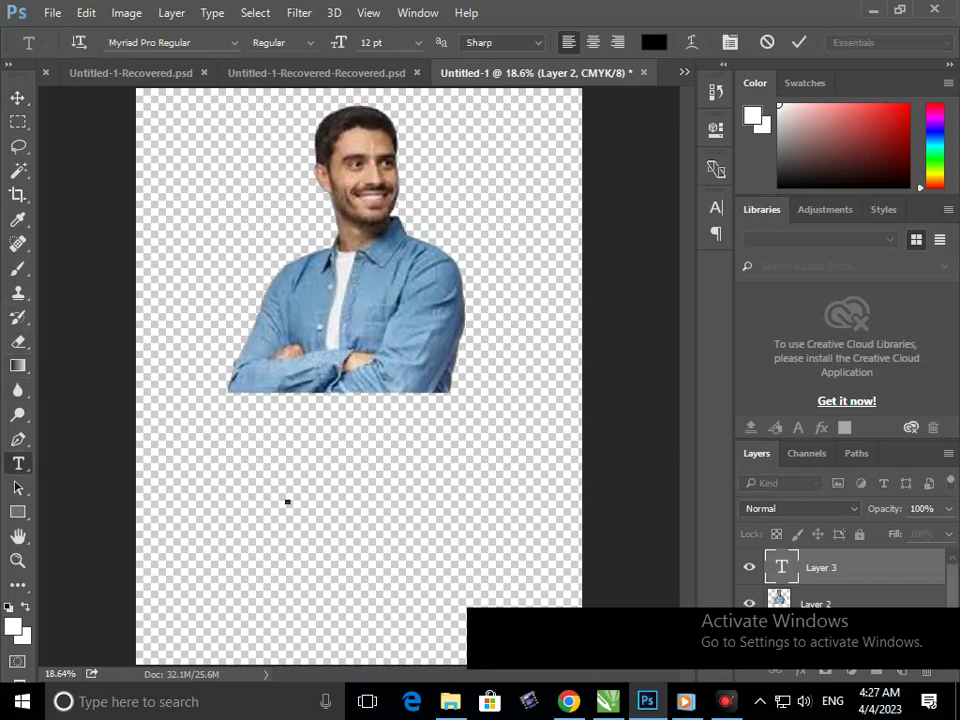
pyautogui.write('a')
pyautogui.hotkey('ctrl', 'shift', '.')
pyautogui.hotkey('ctrl', 'shift', '.')
pyautogui.hotkey('ctrl', 'shift', '.')
pyautogui.hotkey('ctrl', 'shift', '.')
pyautogui.hotkey('ctrl', 'shift', '.')
pyautogui.hotkey('ctrl', 'shift', '.')
pyautogui.hotkey('ctrl', 'shift', '.')
pyautogui.hotkey('ctrl', 'shift', '.')
pyautogui.hotkey('ctrl', 'shift', '.')
pyautogui.hotkey('ctrl', 'shift', '.')
pyautogui.hotkey('ctrl', 'shift', '.')
pyautogui.hotkey('ctrl', 'shift', '.')
pyautogui.hotkey('ctrl', 'shift', '.')
pyautogui.hotkey('ctrl', 'shift', '.')
pyautogui.hotkey('ctrl', 'shift', '.')
pyautogui.hotkey('ctrl', 'shift', '.')
pyautogui.hotkey('ctrl', 'shift', '.')
pyautogui.hotkey('ctrl', 'shift', '.')
pyautogui.hotkey('ctrl', 'shift', '.')
pyautogui.hotkey('ctrl', 'shift', '.')
pyautogui.hotkey('ctrl', 'shift', '.')
pyautogui.hotkey('ctrl', 'shift', '.')
pyautogui.hotkey('ctrl', 'shift', '.')
pyautogui.hotkey('ctrl', 'shift', '.')
pyautogui.hotkey('ctrl', 'shift', '.')
pyautogui.hotkey('ctrl', 'shift', '.')
pyautogui.hotkey('ctrl', 'shift', '.')
pyautogui.hotkey('ctrl', 'shift', '.')
pyautogui.hotkey('ctrl', 'shift', '.')
pyautogui.hotkey('ctrl', 'shift', '.')
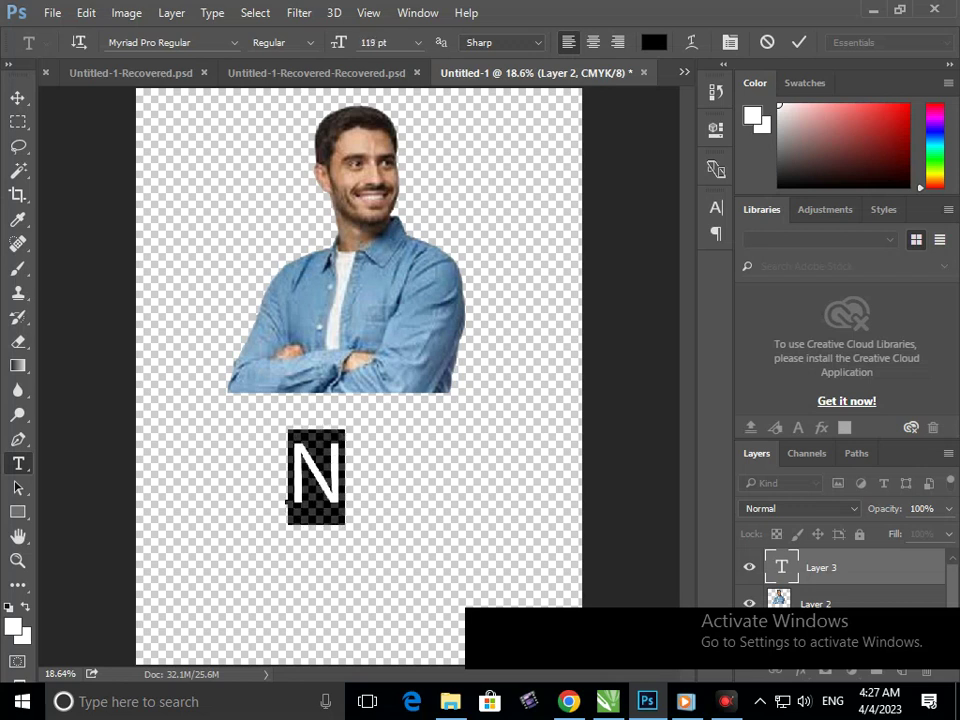
pyautogui.hotkey('ctrl', 'Return')
pyautogui.press('Return')
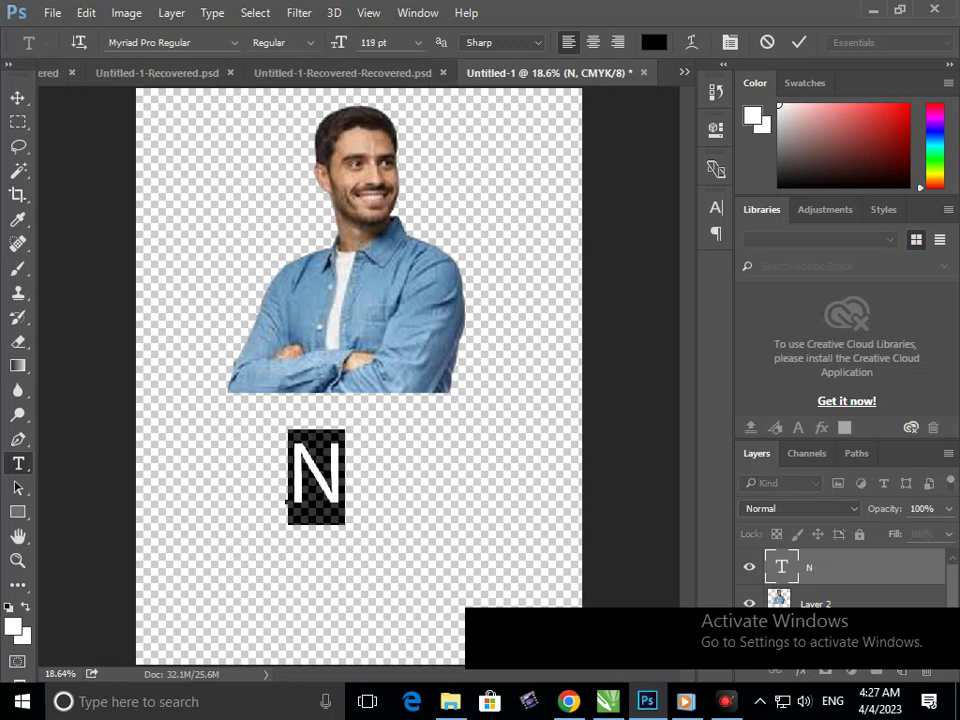
pyautogui.press('Right')
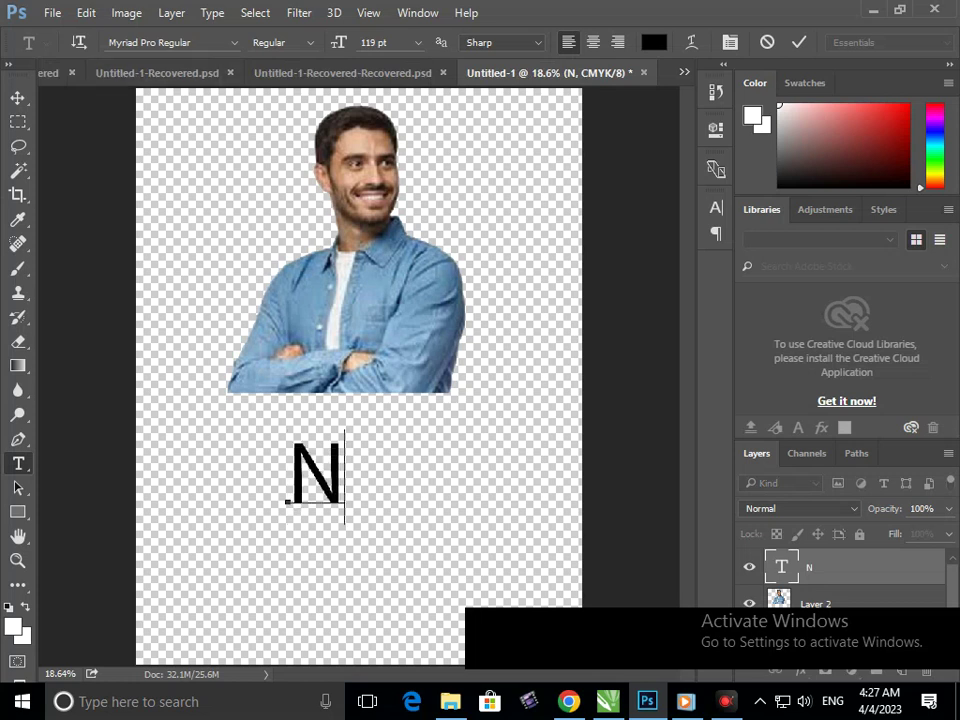
pyautogui.hotkey('ctrl', 'Return')
# - Scale the N up to about 459% of its size around its centre
pyautogui.press('v')
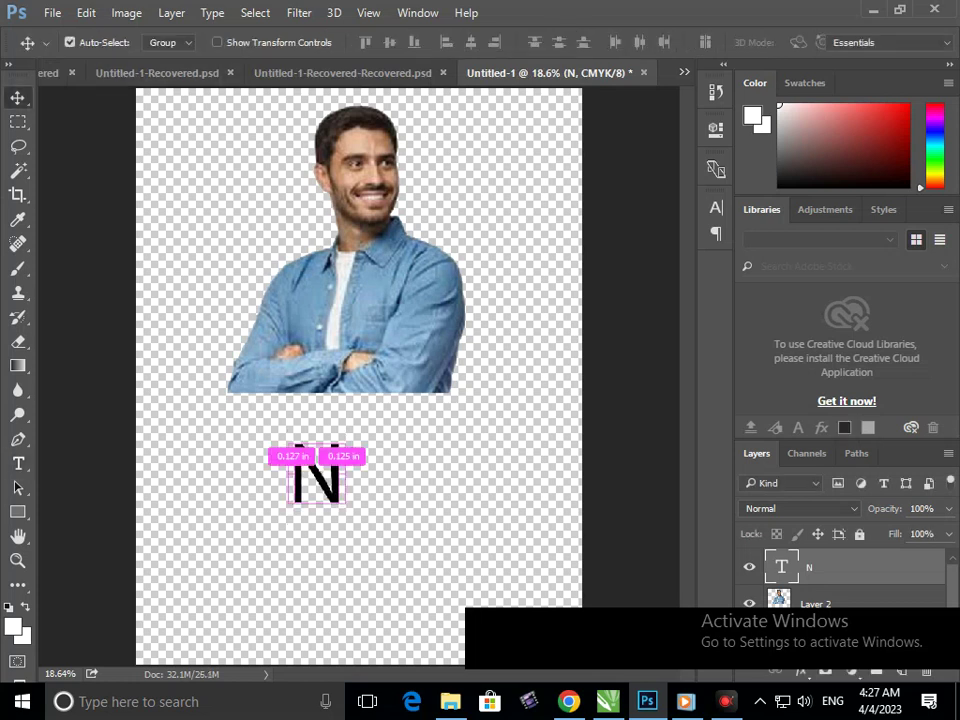
pyautogui.hotkey('ctrl', 't')
pyautogui.moveTo(352, 532); pyautogui.dragTo(450, 680)
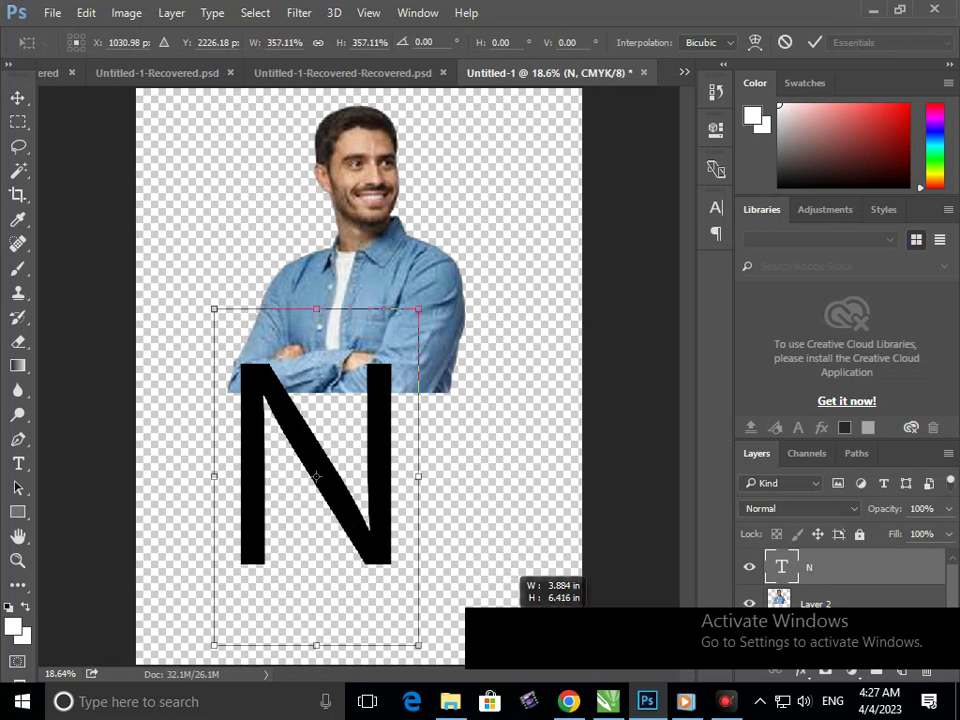
pyautogui.moveTo(380, 521)
pyautogui.mouseDown()
pyautogui.moveTo(410, 420)
pyautogui.moveTo(440, 366)
pyautogui.mouseUp()
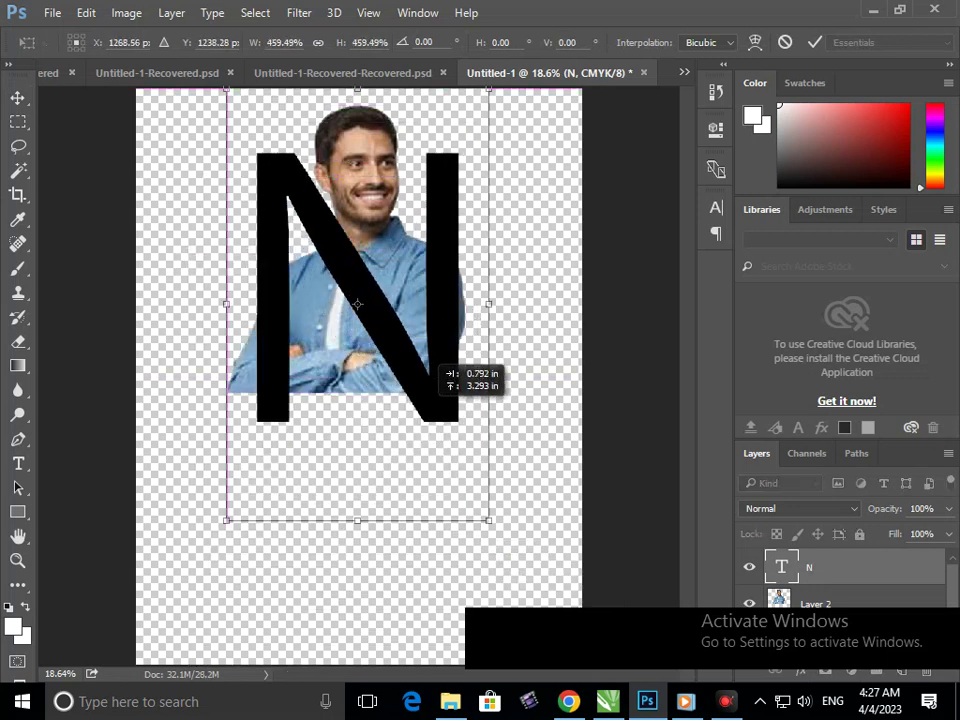
pyautogui.moveTo(440, 368); pyautogui.dragTo(440, 368)
pyautogui.press('Return')
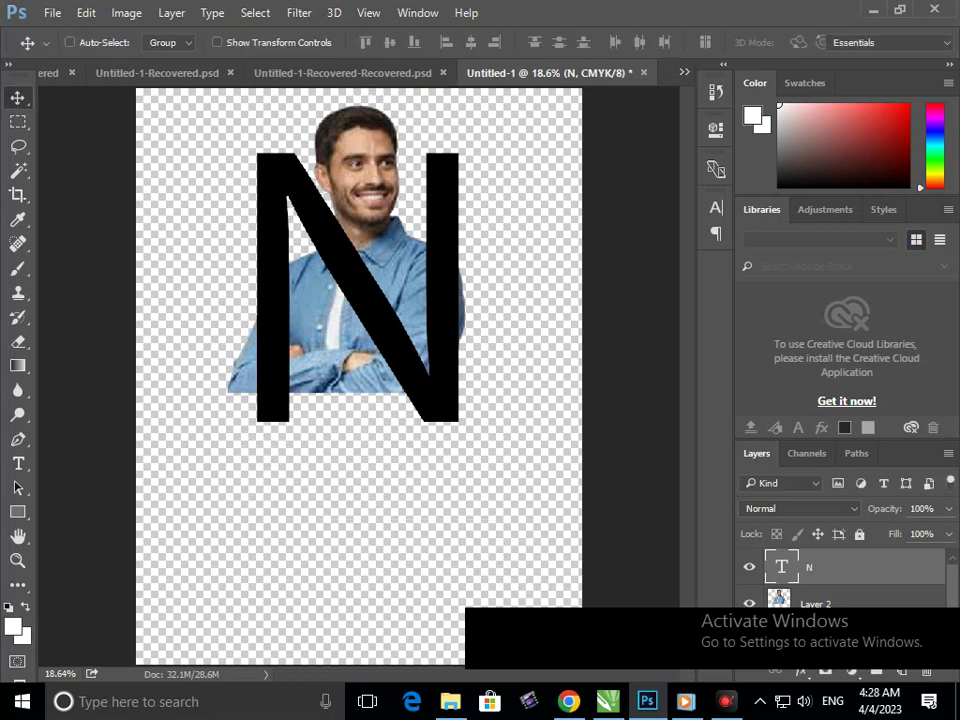
# - Move the enlarged N down so it overlaps the lower half of the portrait
pyautogui.moveTo(440, 368); pyautogui.dragTo(427, 418)
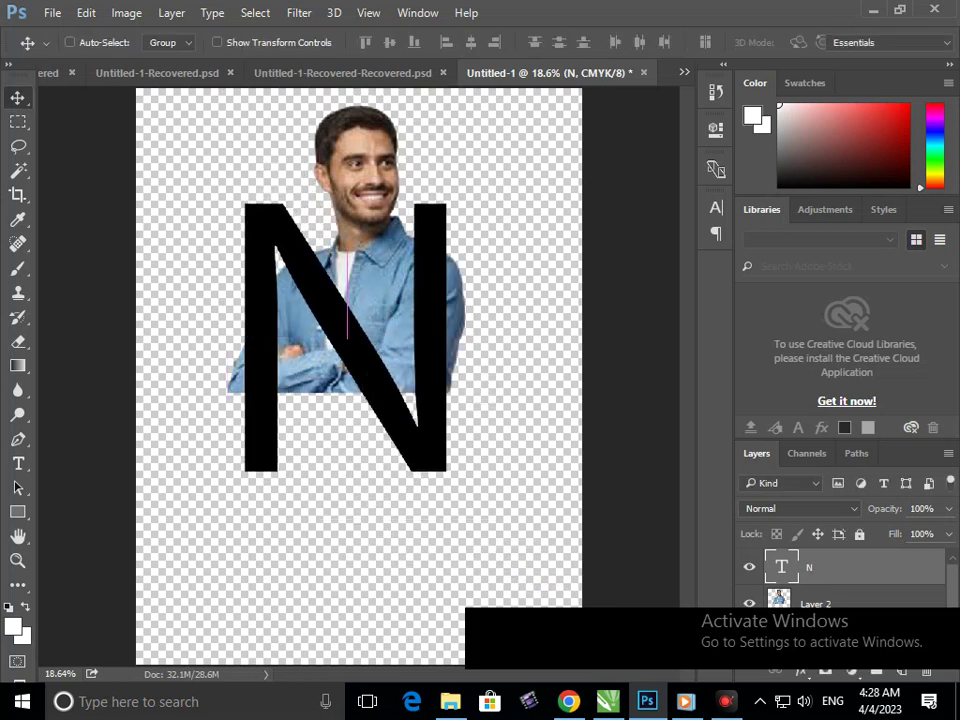
pyautogui.moveTo(388, 362)
pyautogui.mouseDown()
pyautogui.moveTo(402, 350)
pyautogui.moveTo(389, 457)
pyautogui.mouseUp()
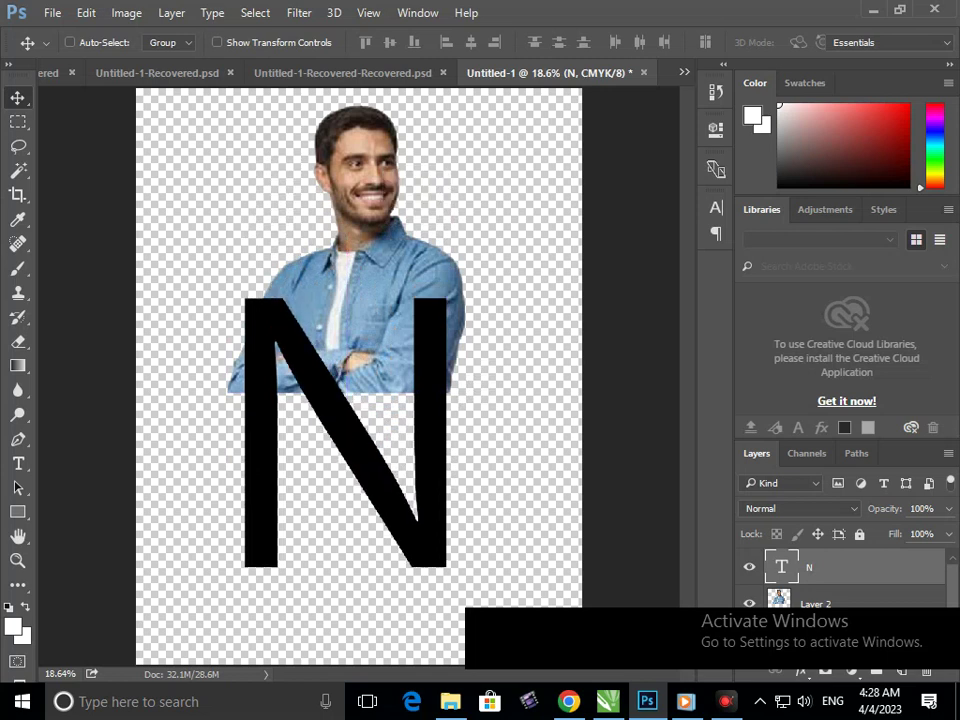
pyautogui.click(815, 603)
# - Bring the man's photo above the N and shift it down-left over the letter
pyautogui.hotkey('ctrl', ']')
pyautogui.moveTo(393, 246)
pyautogui.mouseDown()
pyautogui.moveTo(367, 357)
pyautogui.moveTo(353, 365)
pyautogui.mouseUp()
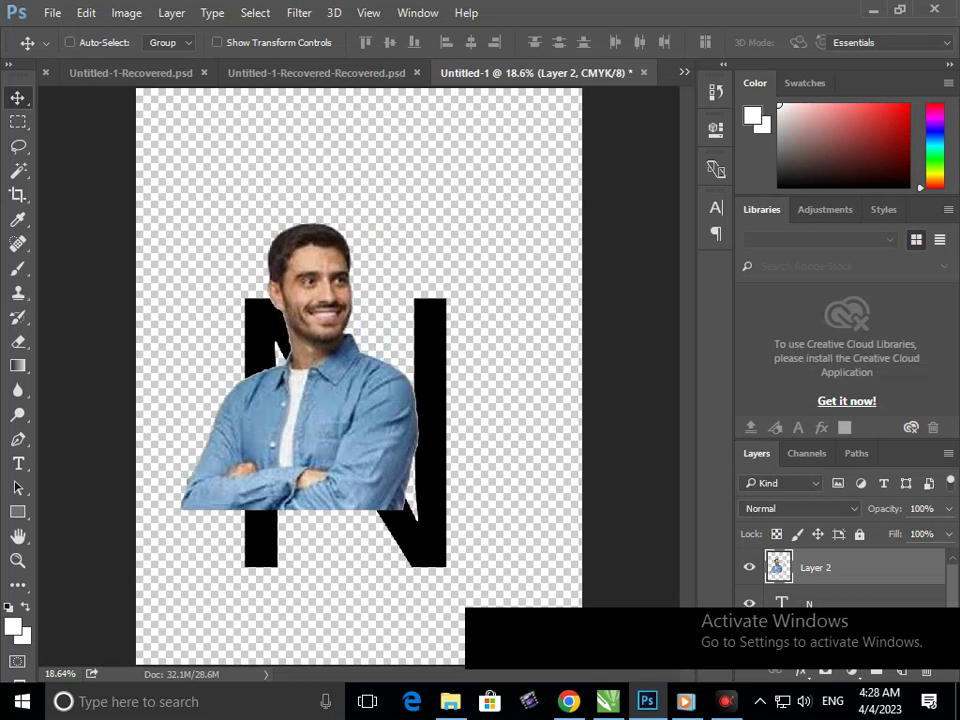
pyautogui.moveTo(386, 437); pyautogui.dragTo(372, 437)
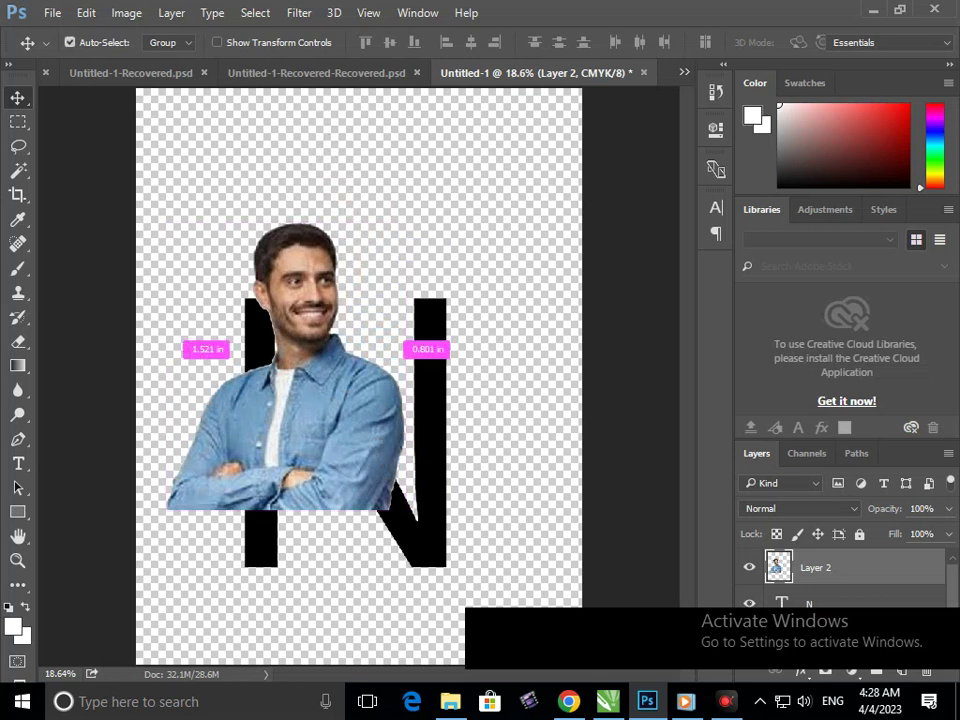
pyautogui.hotkey('ctrl', 't')
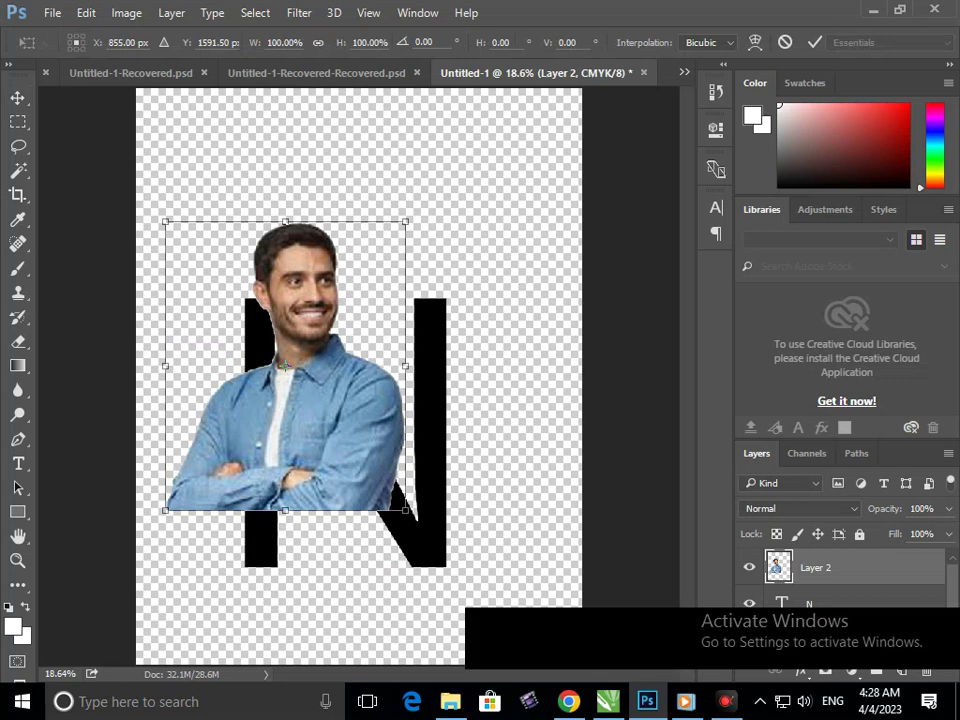
pyautogui.press('Return')
# - Rescale the N to about 125% and re-centre it behind the man
pyautogui.click(70, 42)
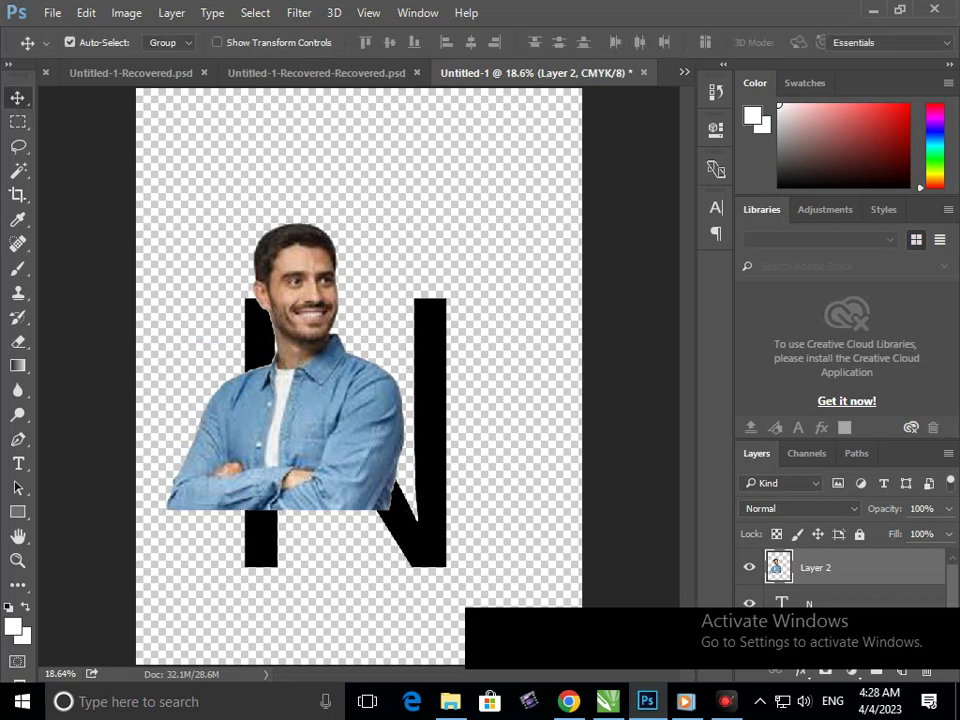
pyautogui.click(430, 420)
pyautogui.hotkey('ctrl', 't')
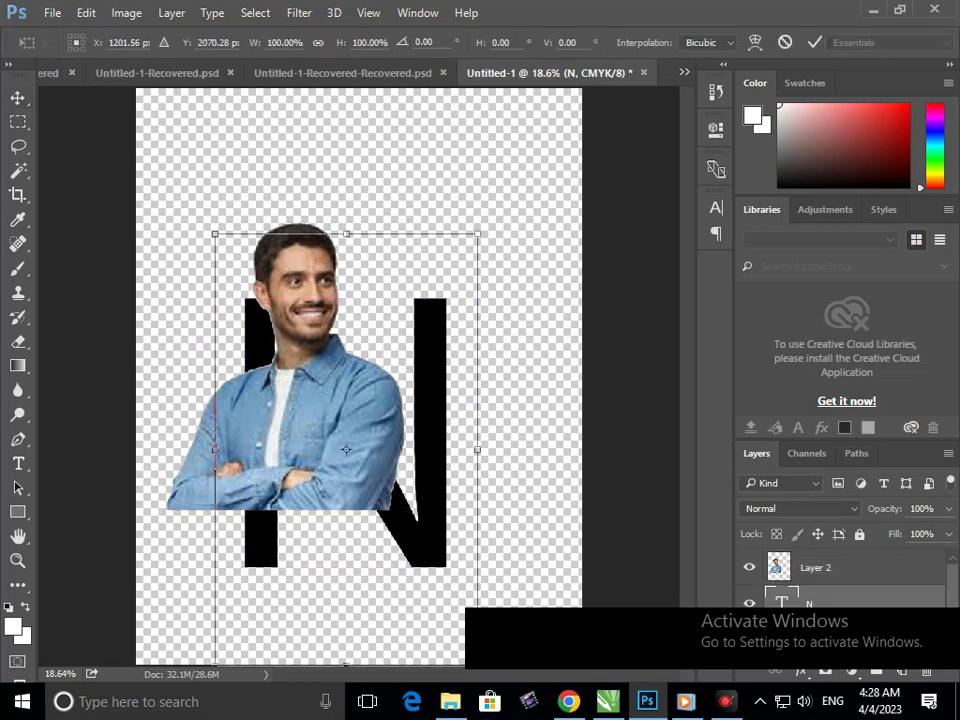
pyautogui.moveTo(477, 234); pyautogui.dragTo(456, 263)
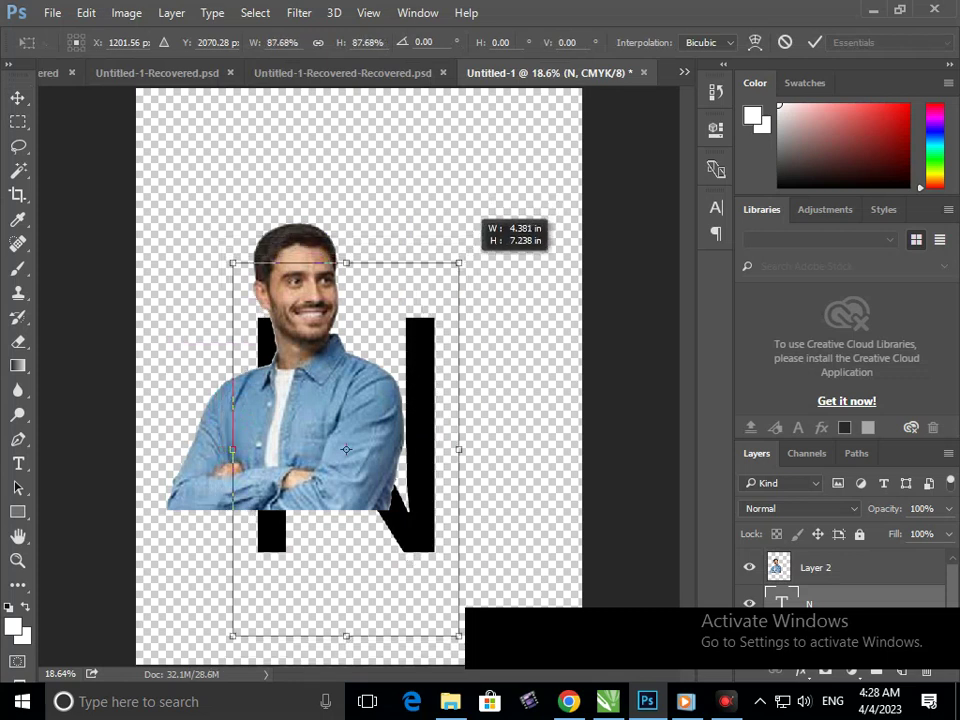
pyautogui.moveTo(439, 350)
pyautogui.mouseDown()
pyautogui.moveTo(430, 318)
pyautogui.moveTo(432, 326)
pyautogui.mouseUp()
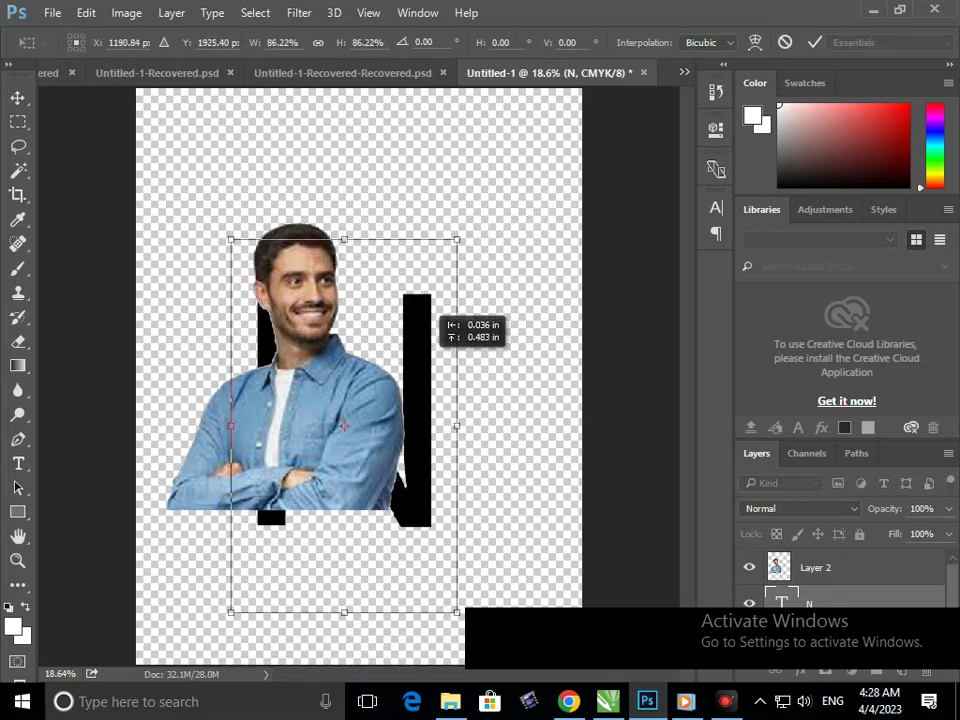
pyautogui.moveTo(456, 236); pyautogui.dragTo(508, 155)
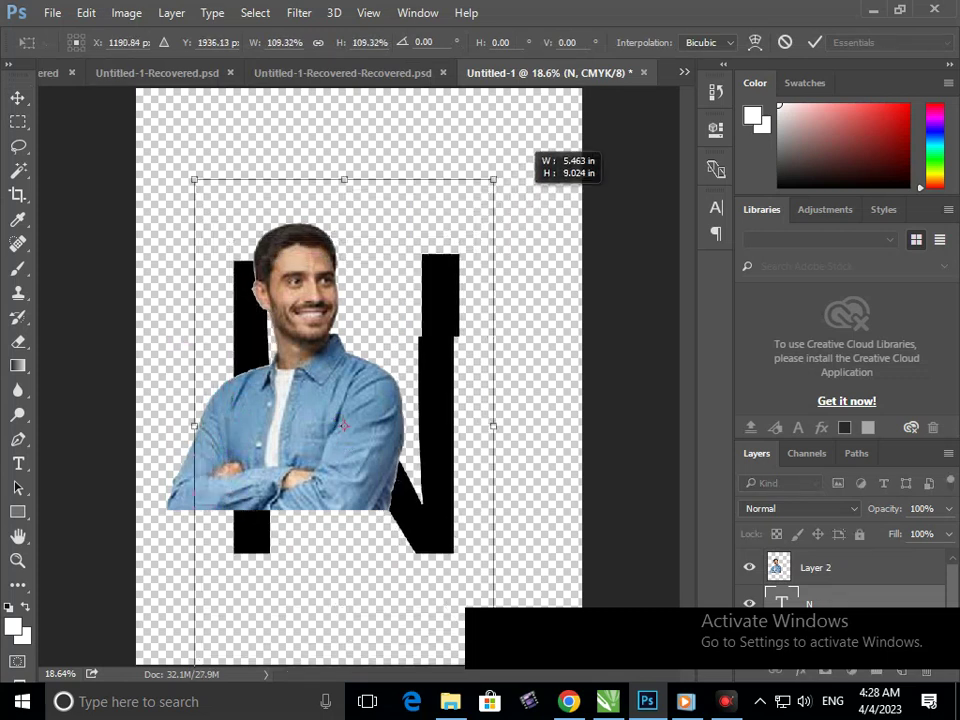
pyautogui.moveTo(463, 384); pyautogui.dragTo(448, 391)
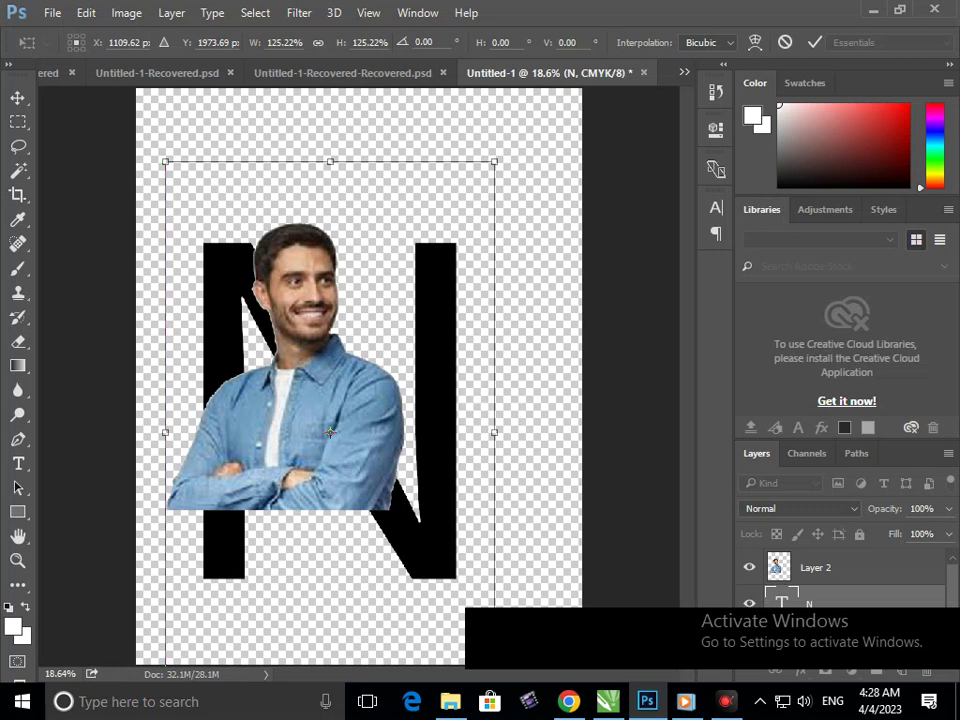
pyautogui.press('Return')
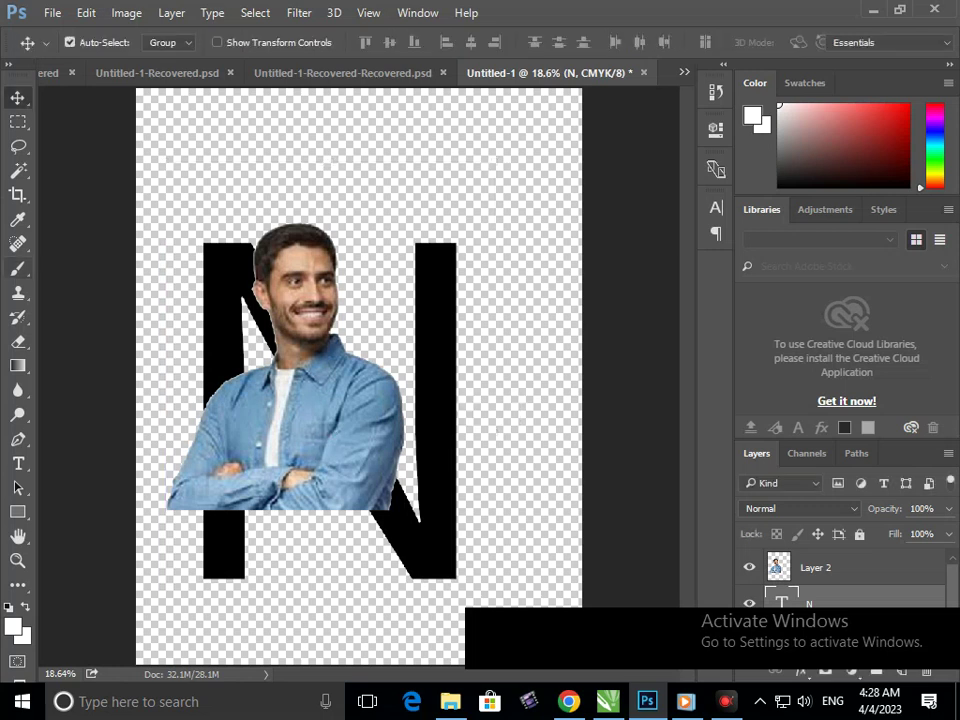
# - Erase a vertical strip through the man's chest and his arm beyond the N's left edge
pyautogui.click(18, 121)
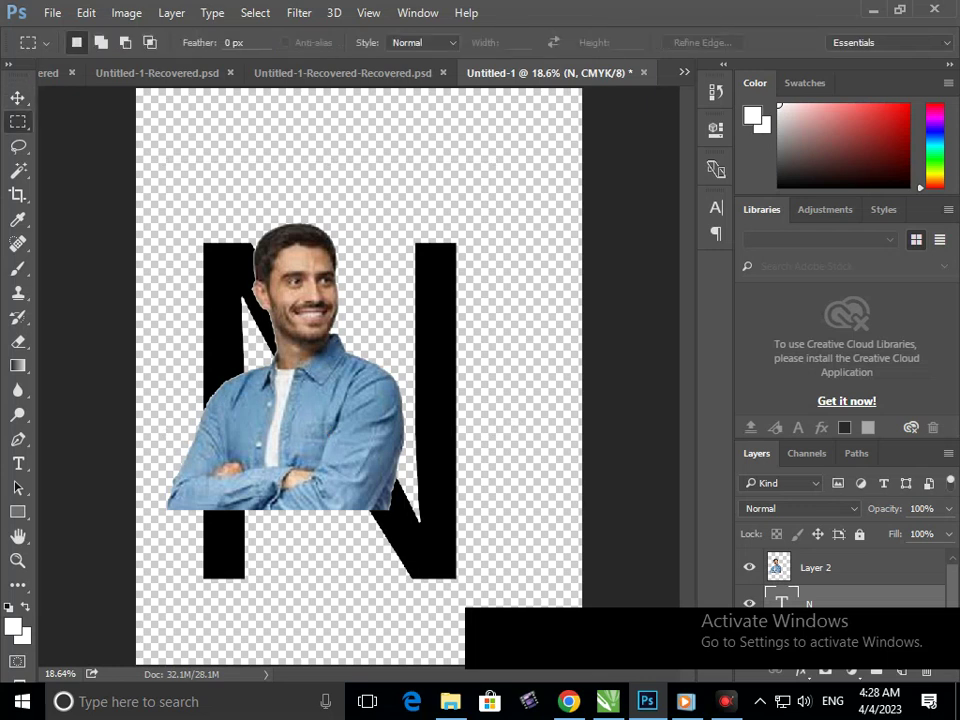
pyautogui.moveTo(244, 358); pyautogui.dragTo(304, 577)
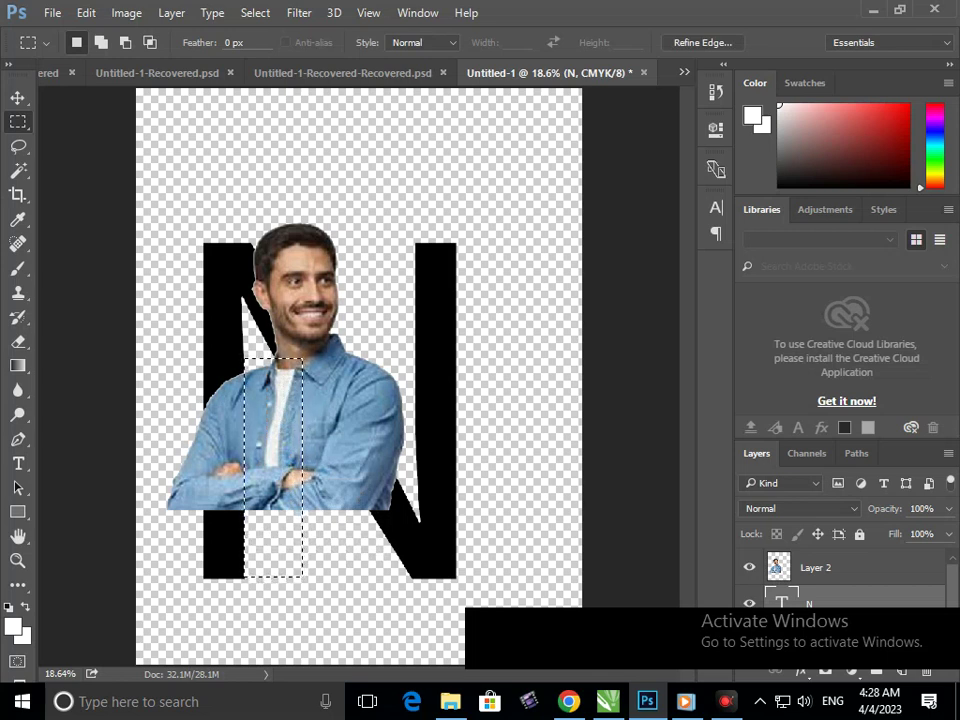
pyautogui.hotkey('alt', ']')
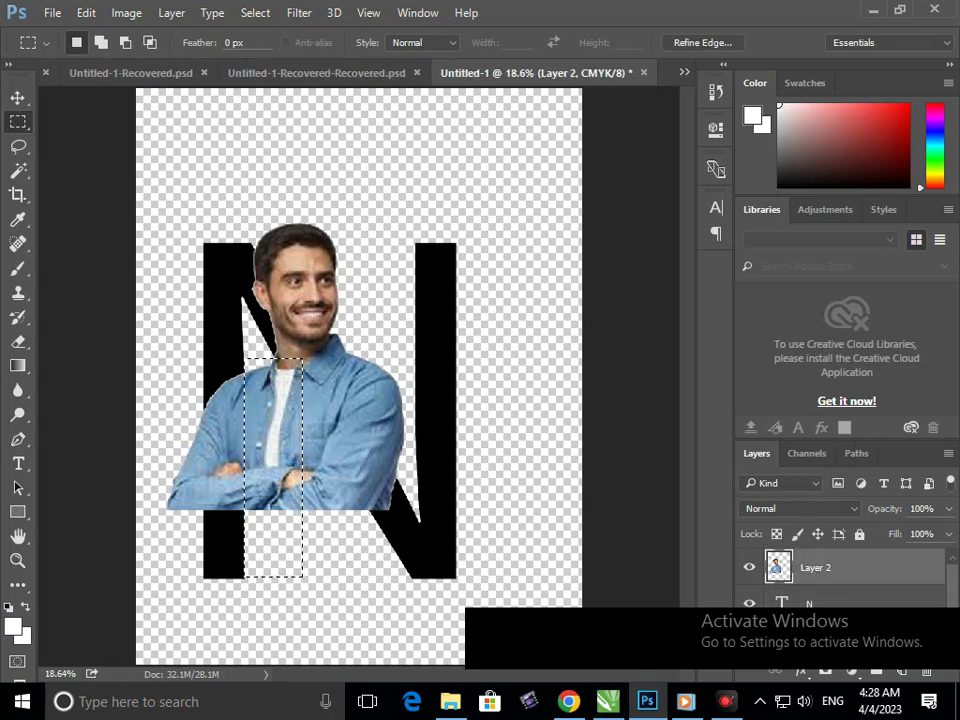
pyautogui.hotkey('ctrl', 'd')
pyautogui.moveTo(245, 365); pyautogui.dragTo(277, 558)
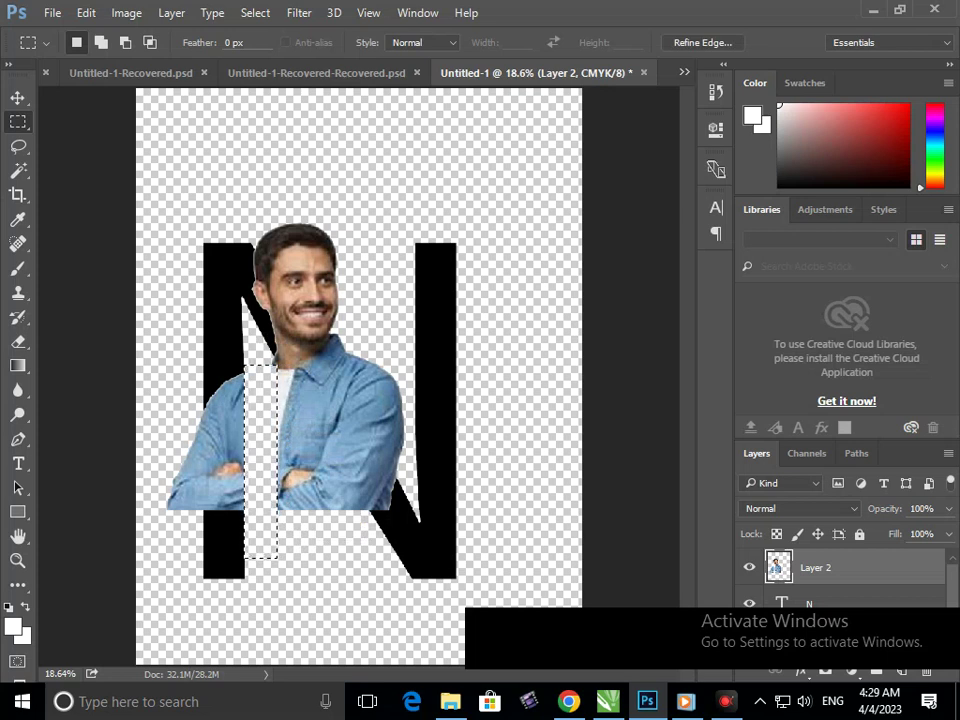
pyautogui.hotkey('ctrl', 'd')
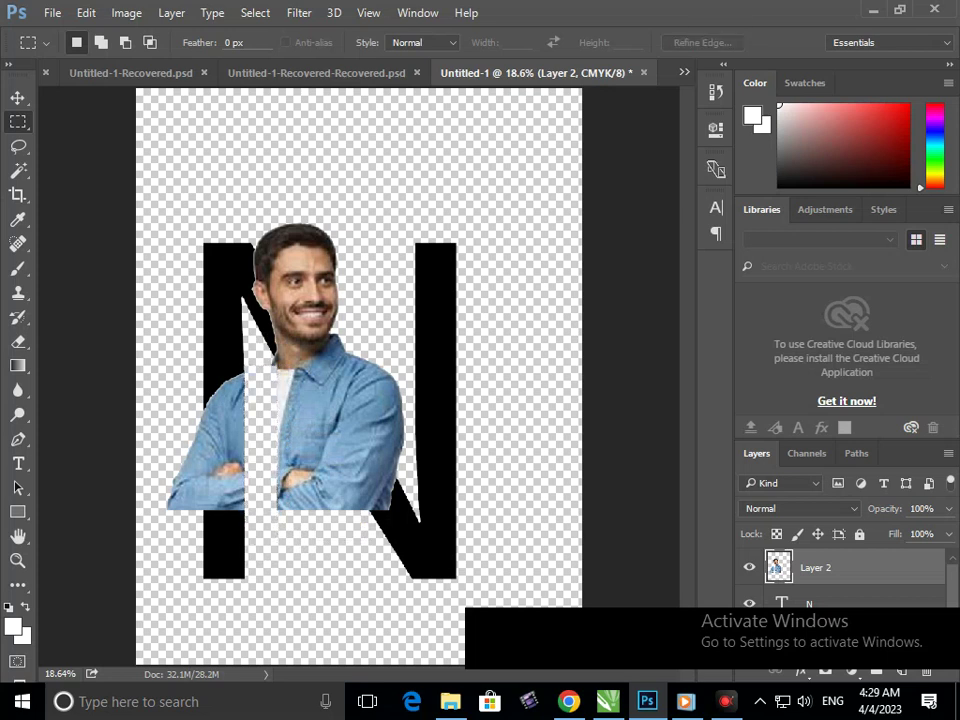
pyautogui.moveTo(156, 322); pyautogui.dragTo(204, 557)
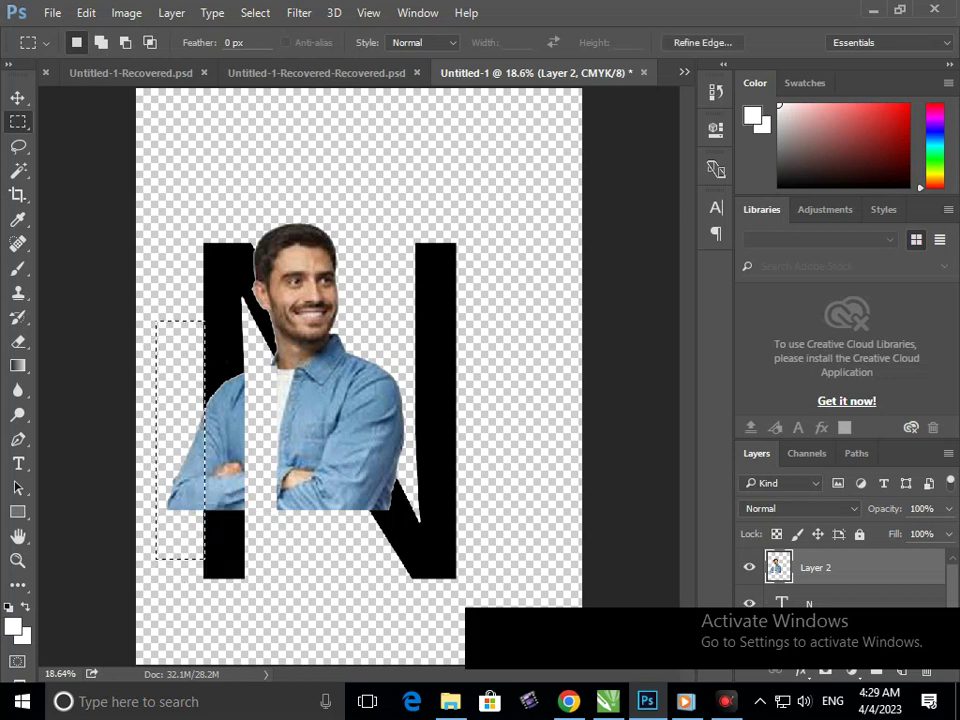
pyautogui.press('Delete')
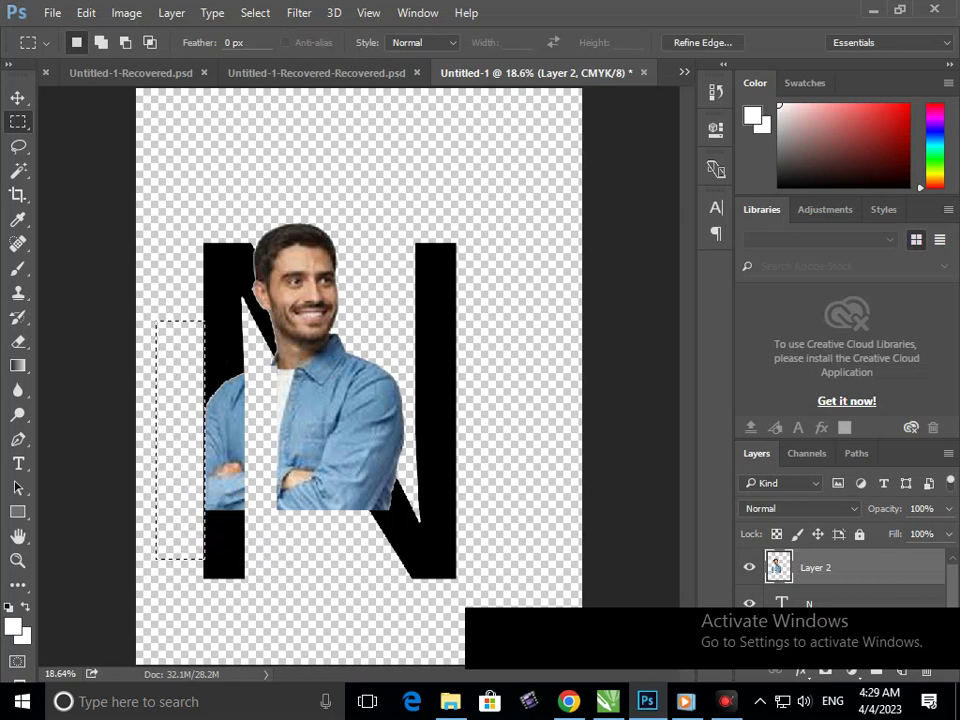
# - Delete the wedge of shirt inside the N's diagonal gap using a polygonal selection
pyautogui.press('l')
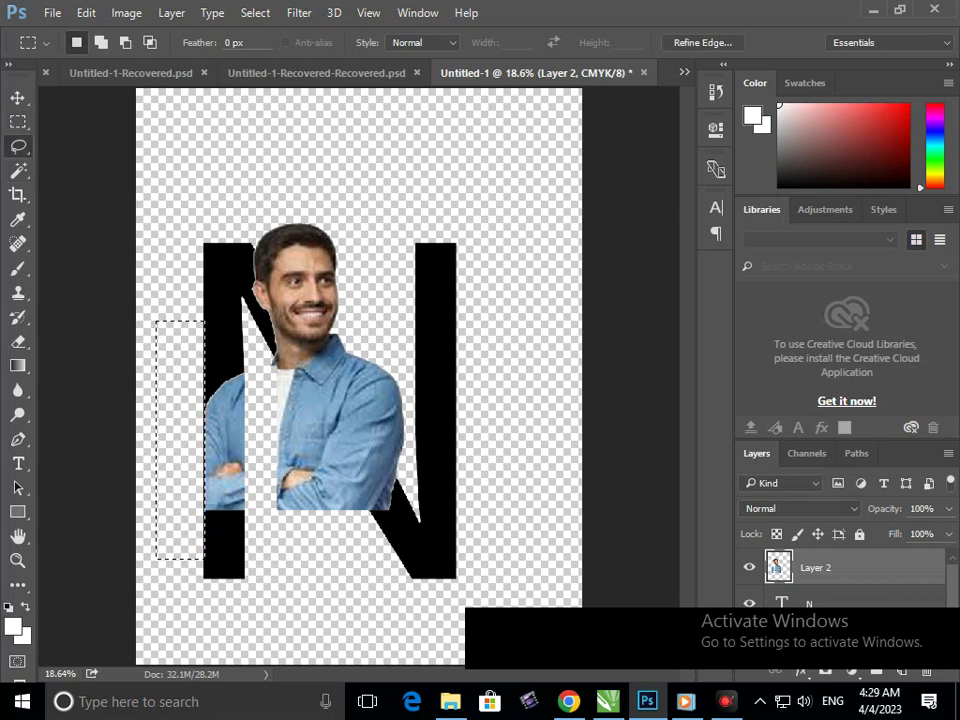
pyautogui.rightClick(18, 146)
pyautogui.click(90, 163)
pyautogui.click(274, 352)
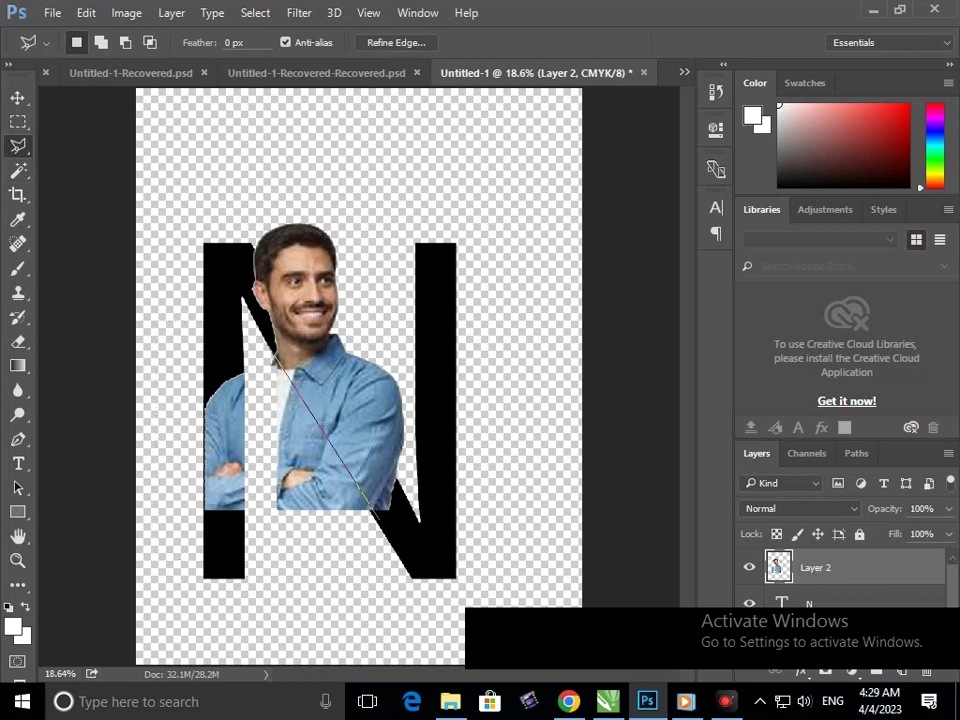
pyautogui.click(274, 495)
pyautogui.click(309, 540)
pyautogui.click(273, 352)
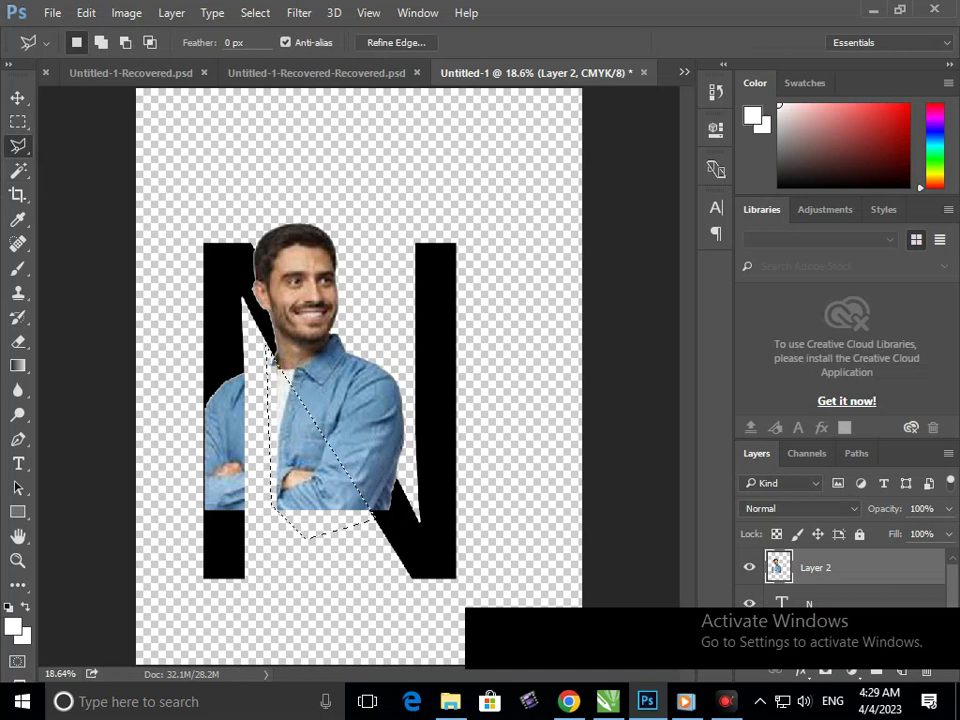
pyautogui.press('Delete')
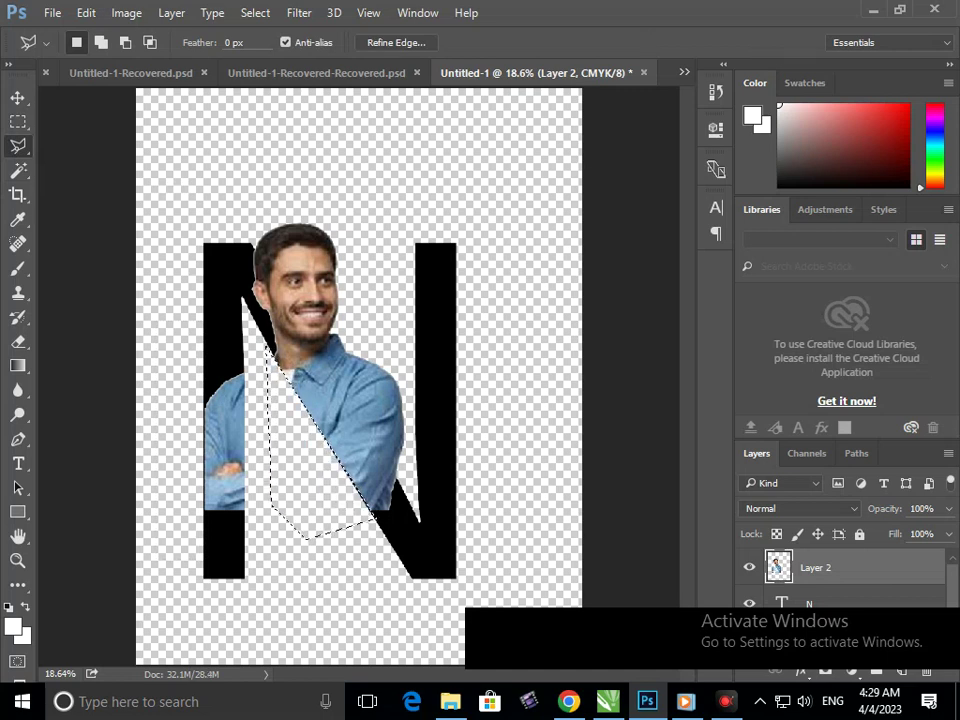
pyautogui.hotkey('ctrl', 'd')
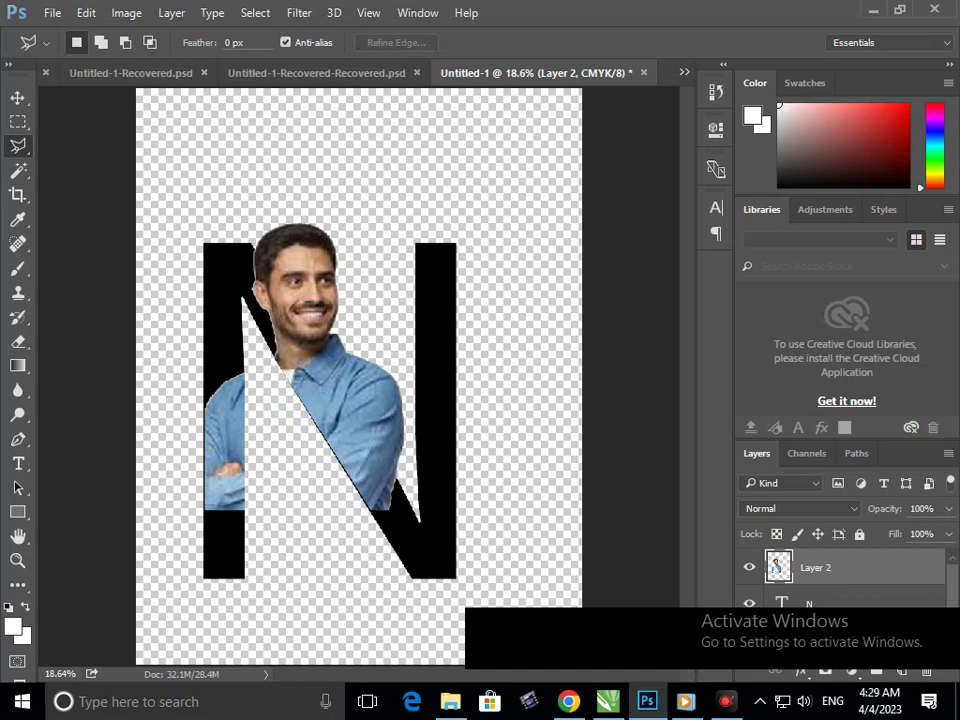
pyautogui.click(17, 97)
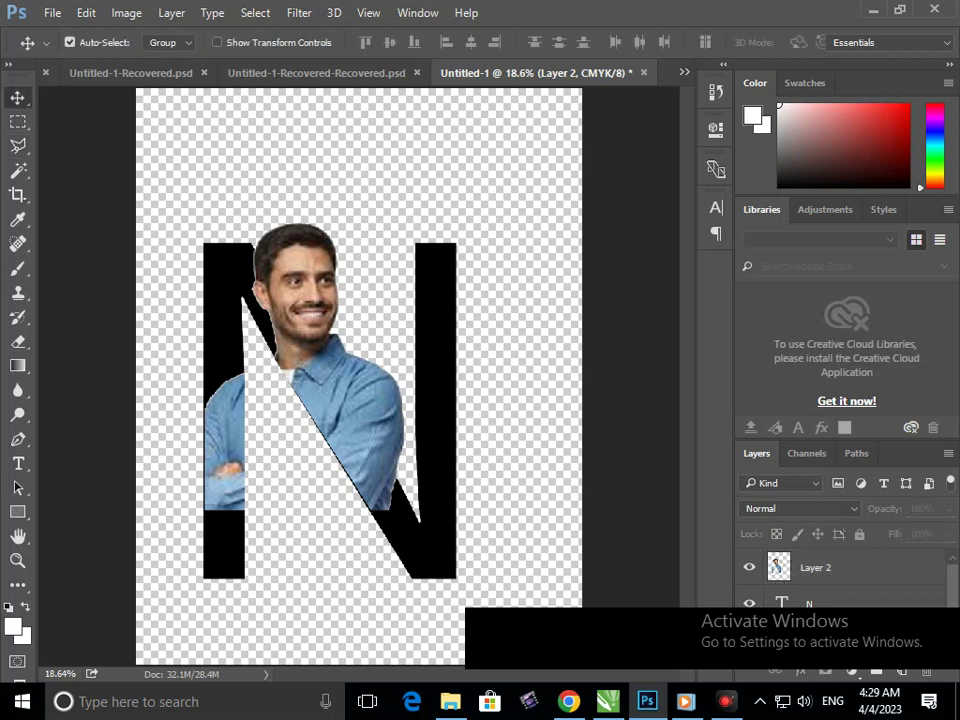
# - Raise the man's photo about 66 px, then move the photo and N together up-right
pyautogui.moveTo(255, 380); pyautogui.dragTo(265, 318)
pyautogui.hotkey('ctrl', 'z')
pyautogui.moveTo(396, 400)
pyautogui.mouseDown()
pyautogui.moveTo(396, 336)
pyautogui.moveTo(380, 405)
pyautogui.mouseUp()
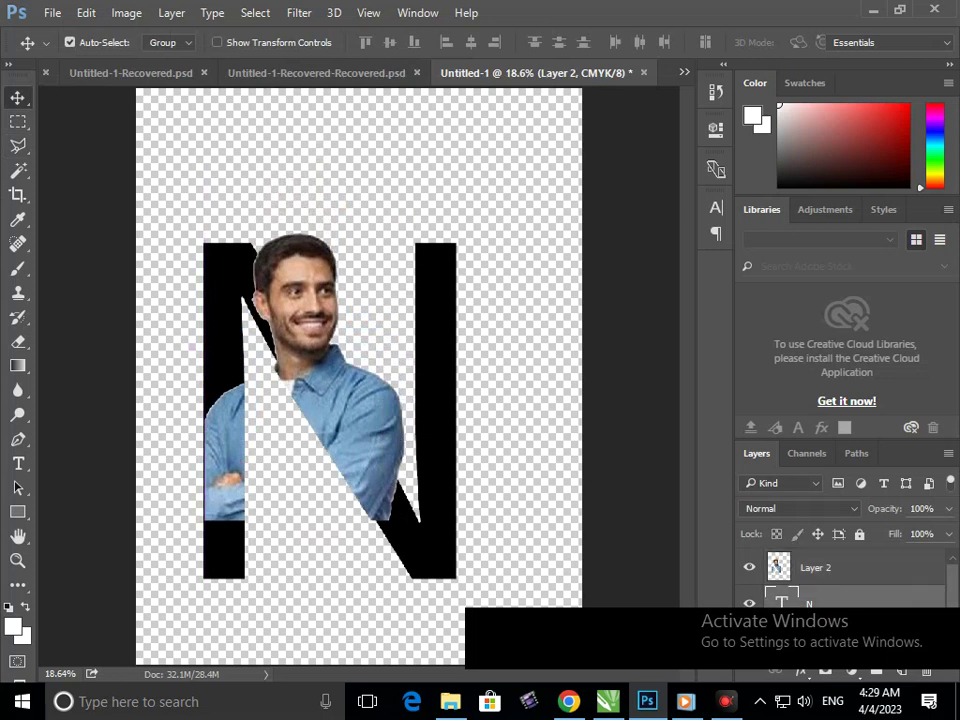
pyautogui.click(810, 601)
pyautogui.keyDown('ctrl'); pyautogui.click(815, 567); pyautogui.keyUp('ctrl')
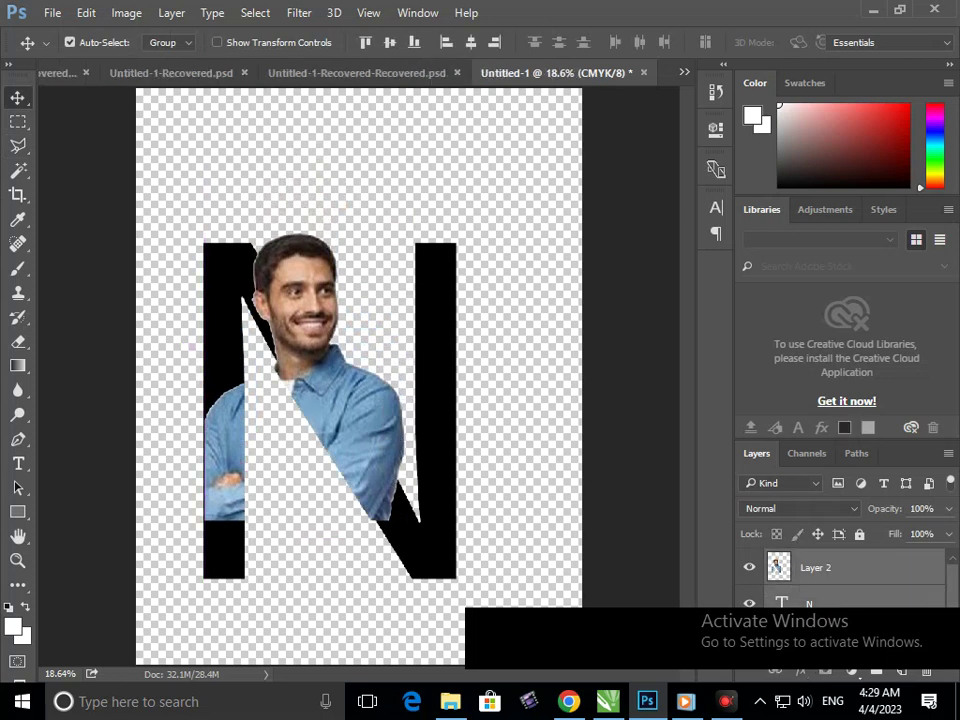
pyautogui.moveTo(330, 400); pyautogui.dragTo(360, 307)
pyautogui.hotkey('ctrl', '-')
pyautogui.hotkey('ctrl', '-')
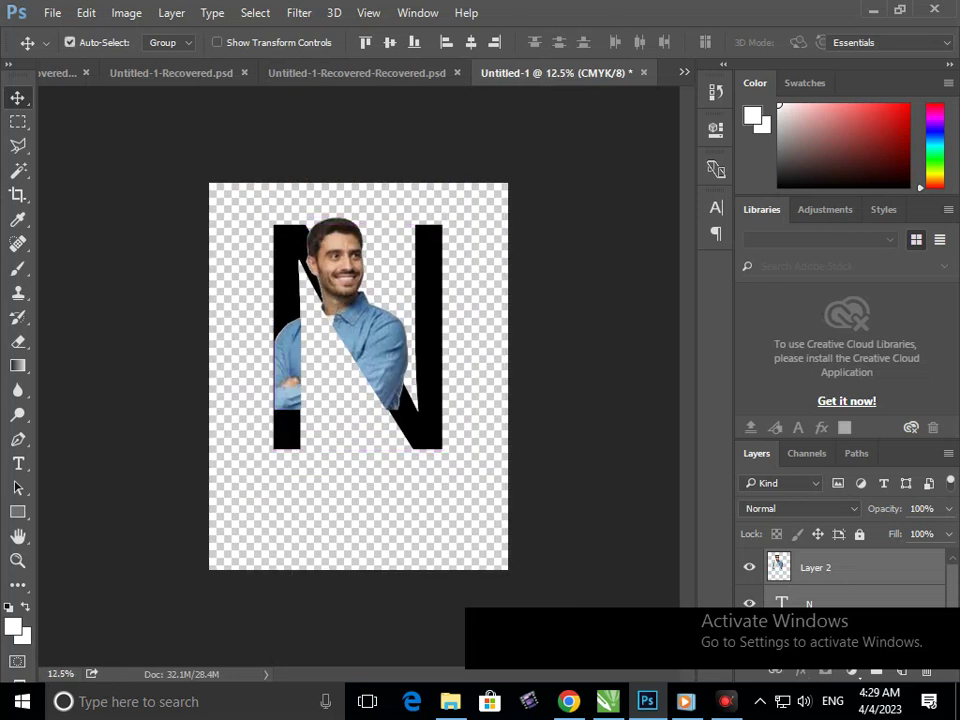
pyautogui.moveTo(410, 350); pyautogui.dragTo(410, 370)
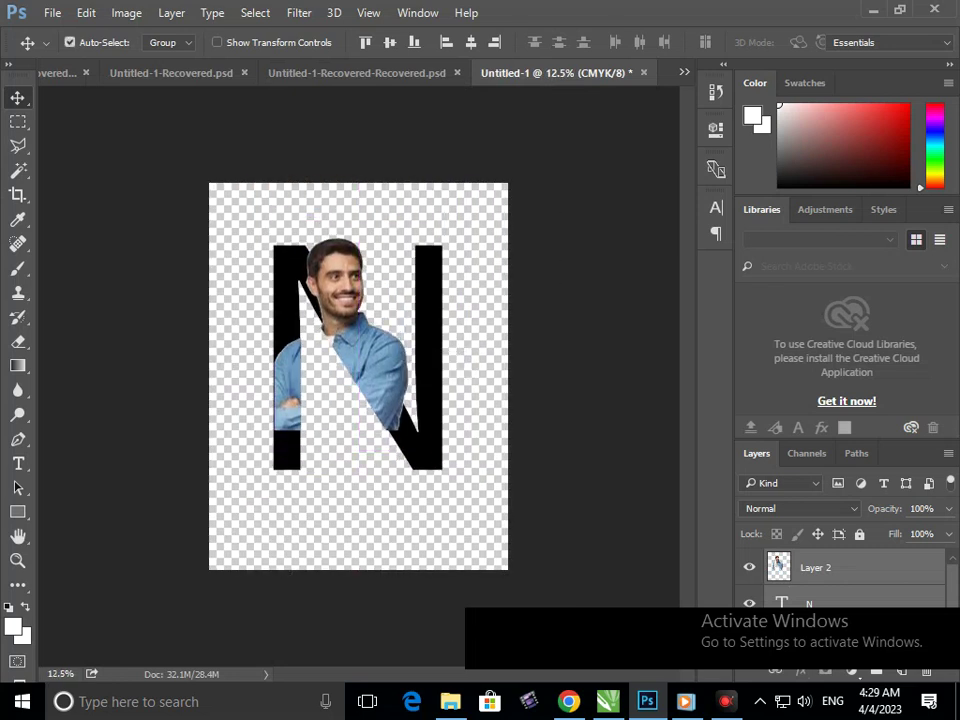
pyautogui.hotkey('ctrl', 'z')
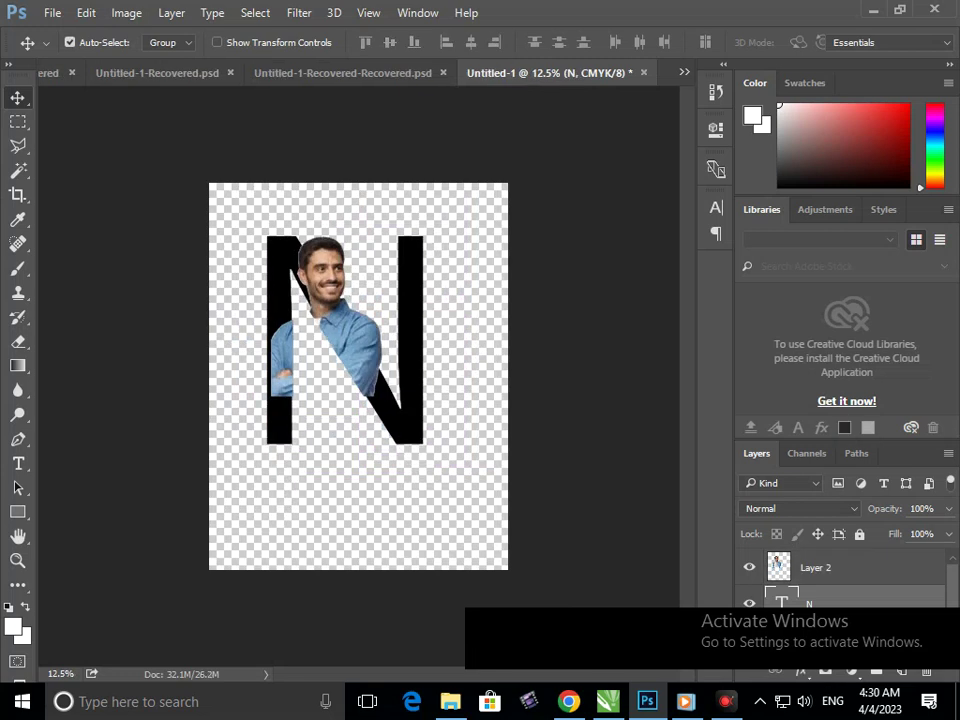
pyautogui.doubleClick(781, 598)
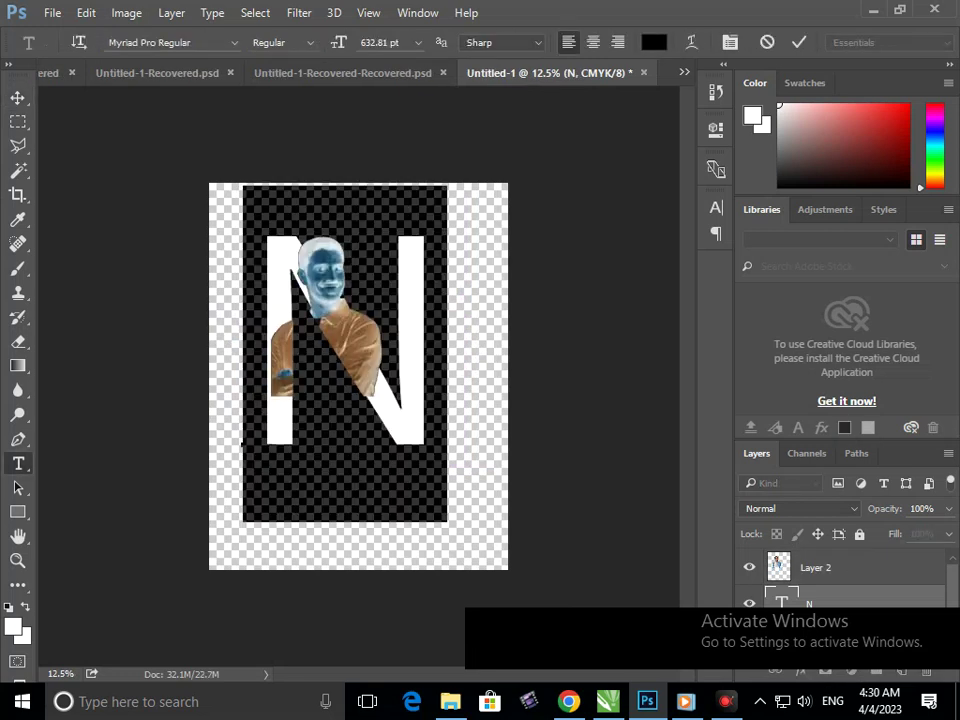
# - Recolour the whole N text to blue #648fb1 and commit the edit
pyautogui.hotkey('ctrl', 'Return')
pyautogui.press('v')
pyautogui.doubleClick(781, 598)
pyautogui.press('Right')
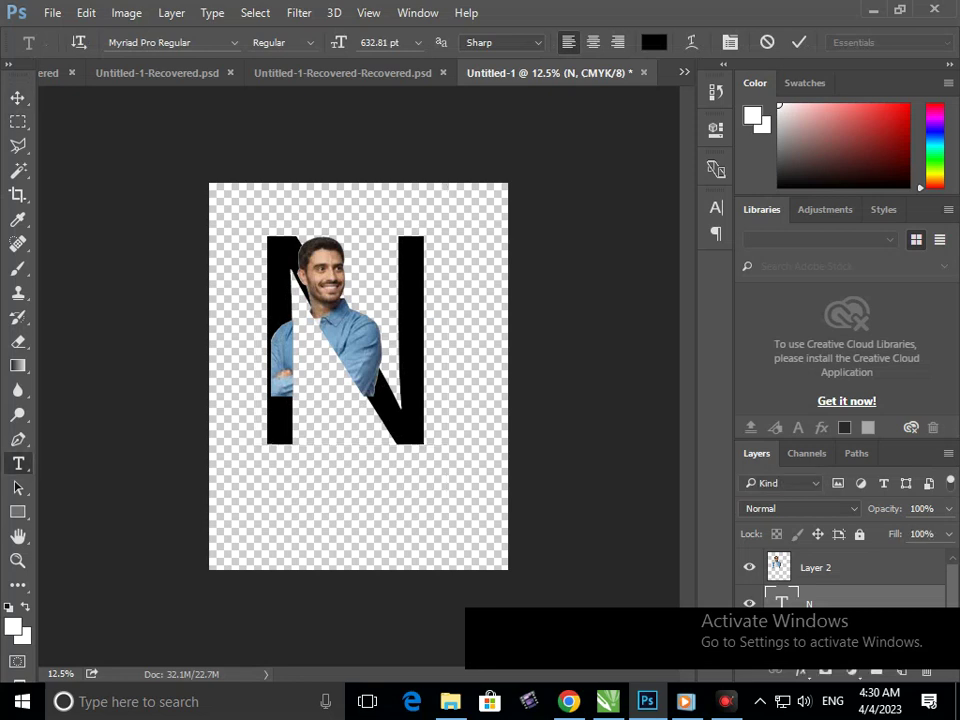
pyautogui.hotkey('ctrl', 'a')
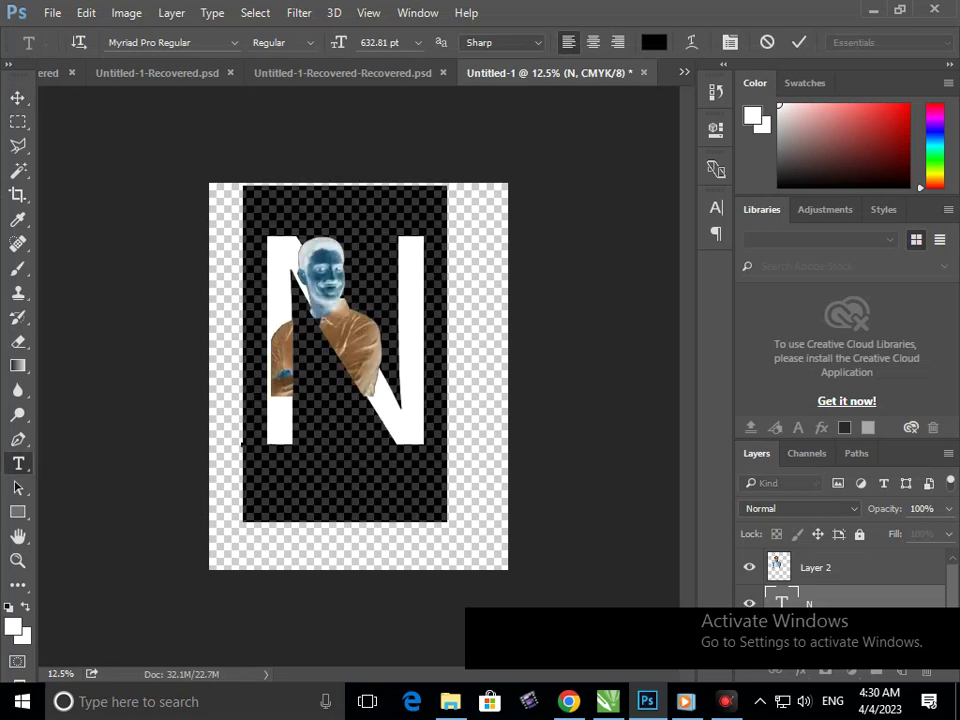
pyautogui.click(653, 42)
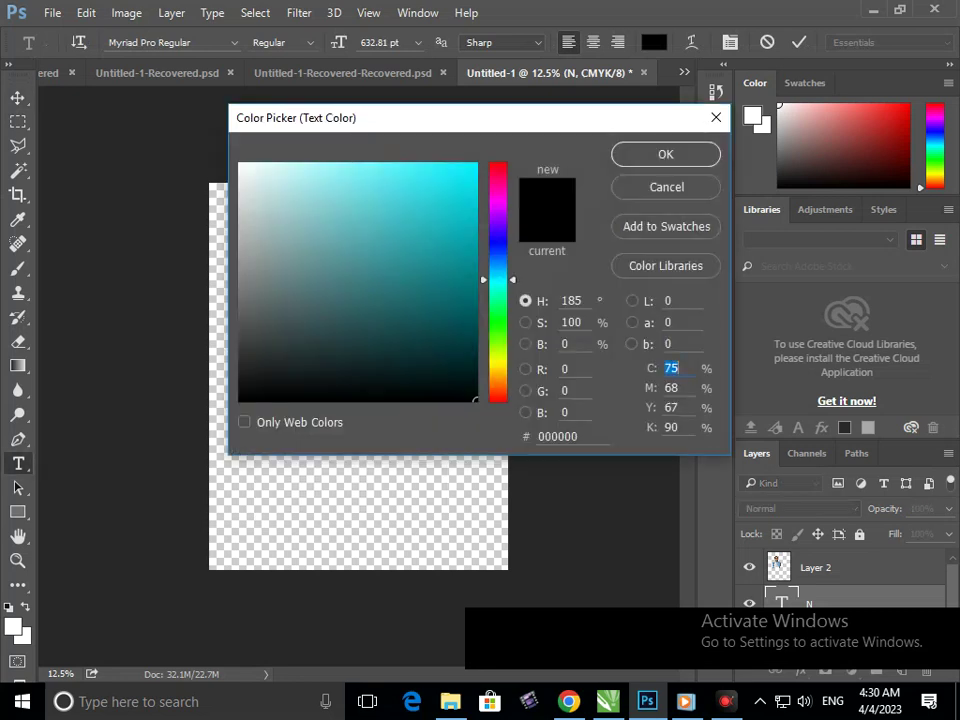
pyautogui.moveTo(366, 125); pyautogui.dragTo(620, 147)
pyautogui.click(355, 340)
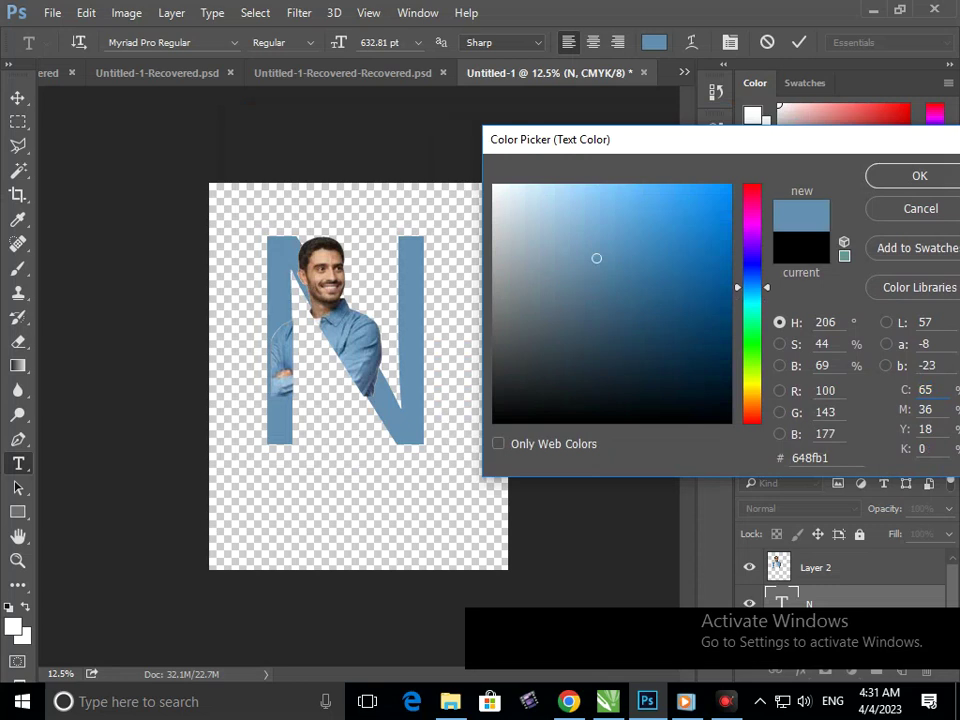
pyautogui.press('Return')
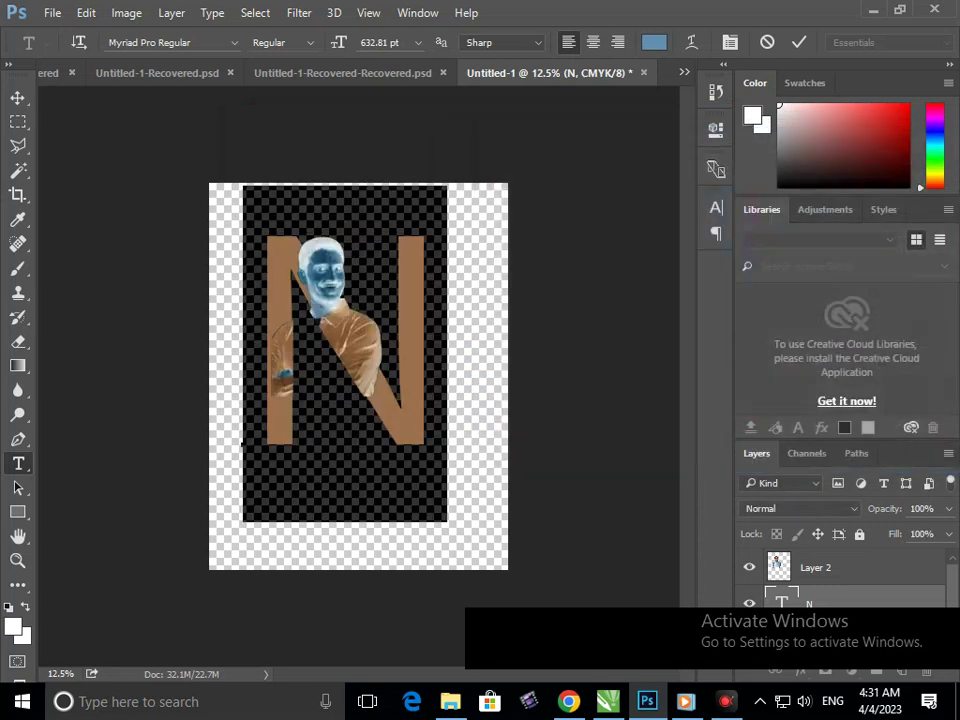
pyautogui.hotkey('ctrl', 'h')
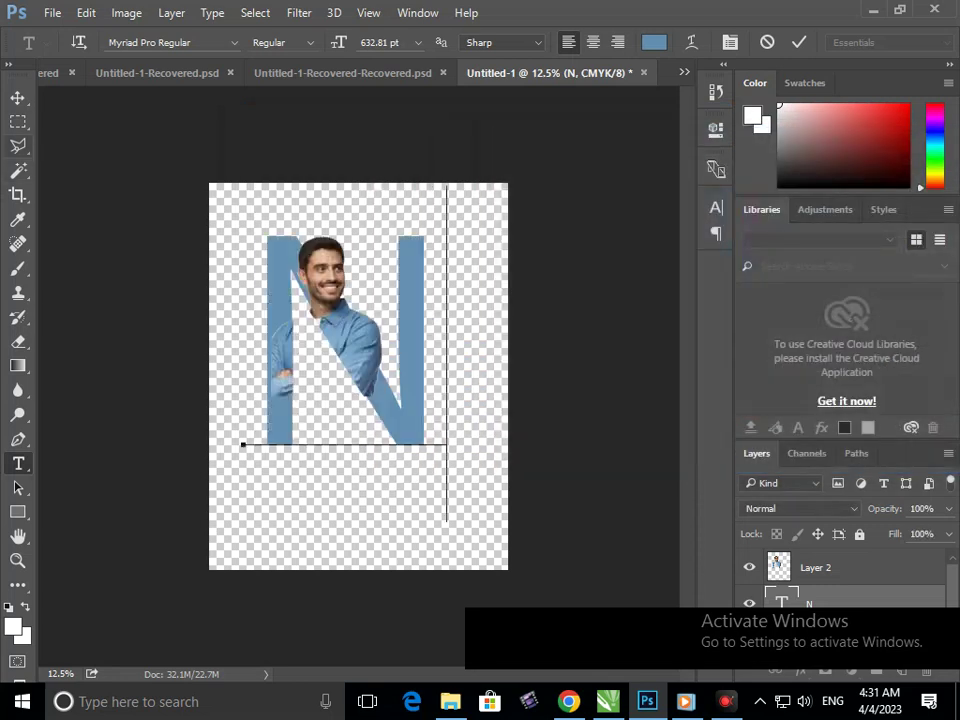
pyautogui.click(17, 97)
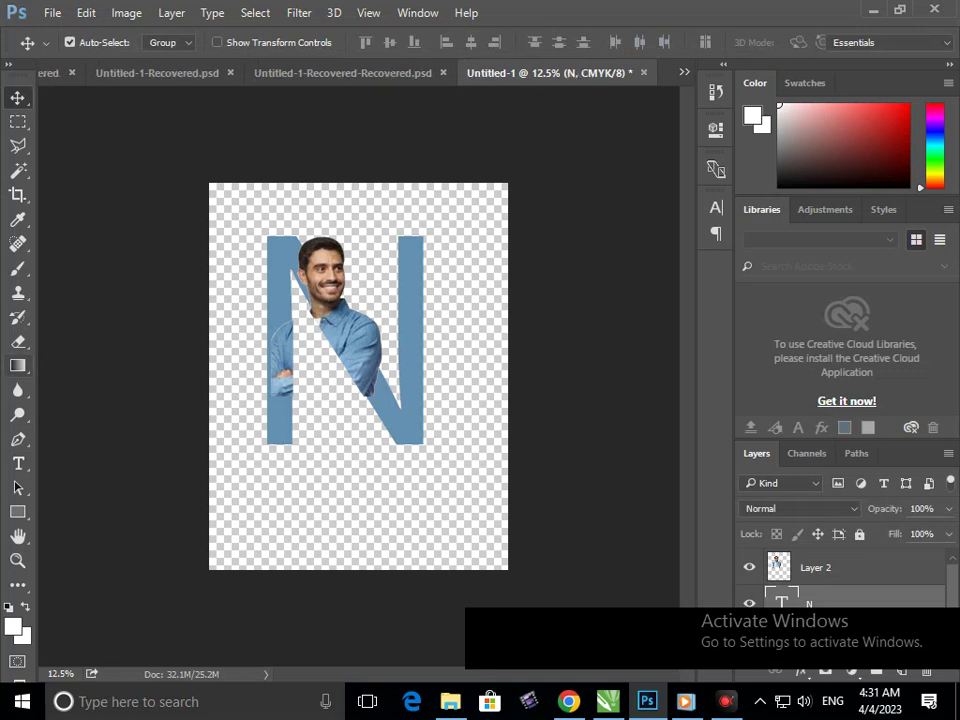
# - Try a gradient fill on the N and the photo layer, undoing the white gradient
pyautogui.press('g')
pyautogui.click(358, 376)
pyautogui.press('Return')
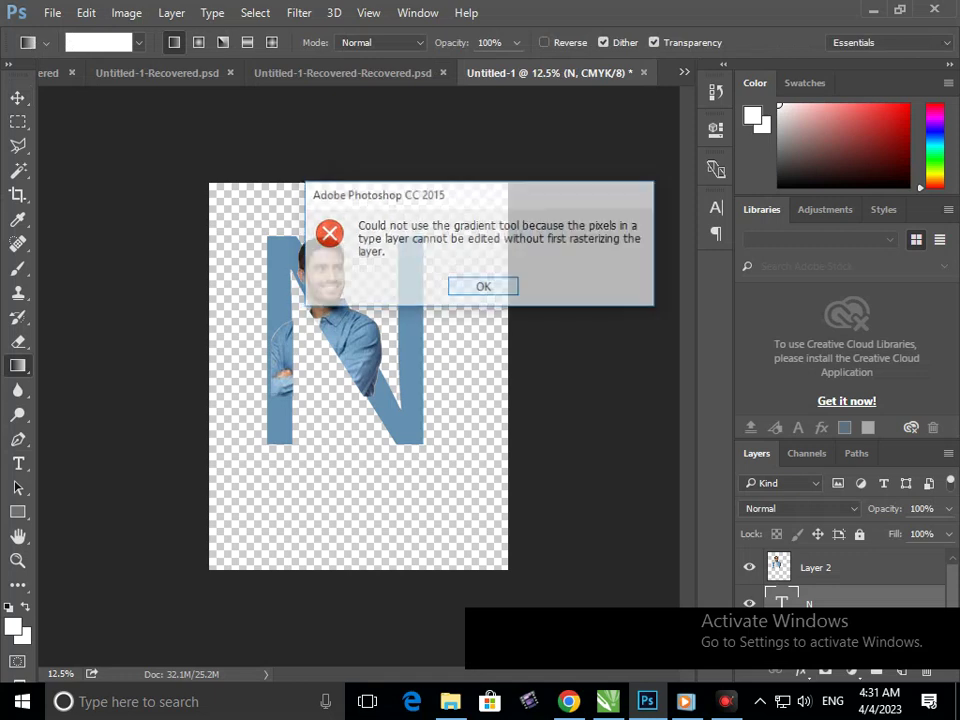
pyautogui.hotkey('alt', ']')
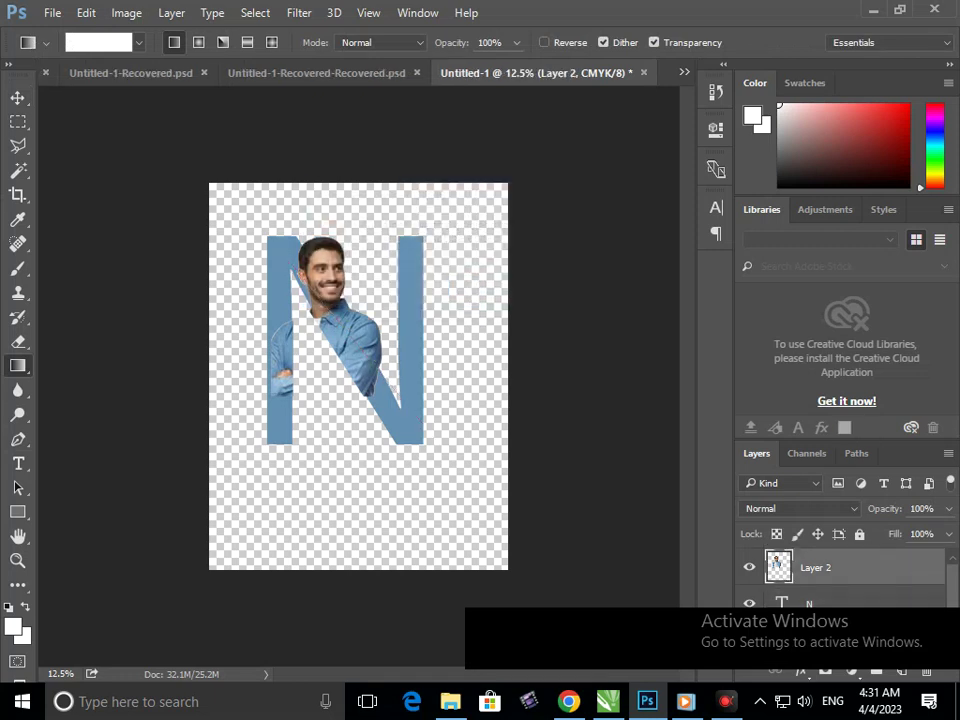
pyautogui.moveTo(212, 190); pyautogui.dragTo(300, 305)
pyautogui.hotkey('ctrl', 'z')
# - Choose the Violet, Orange gradient preset and retry the gradient on the N text
pyautogui.hotkey('alt', '[')
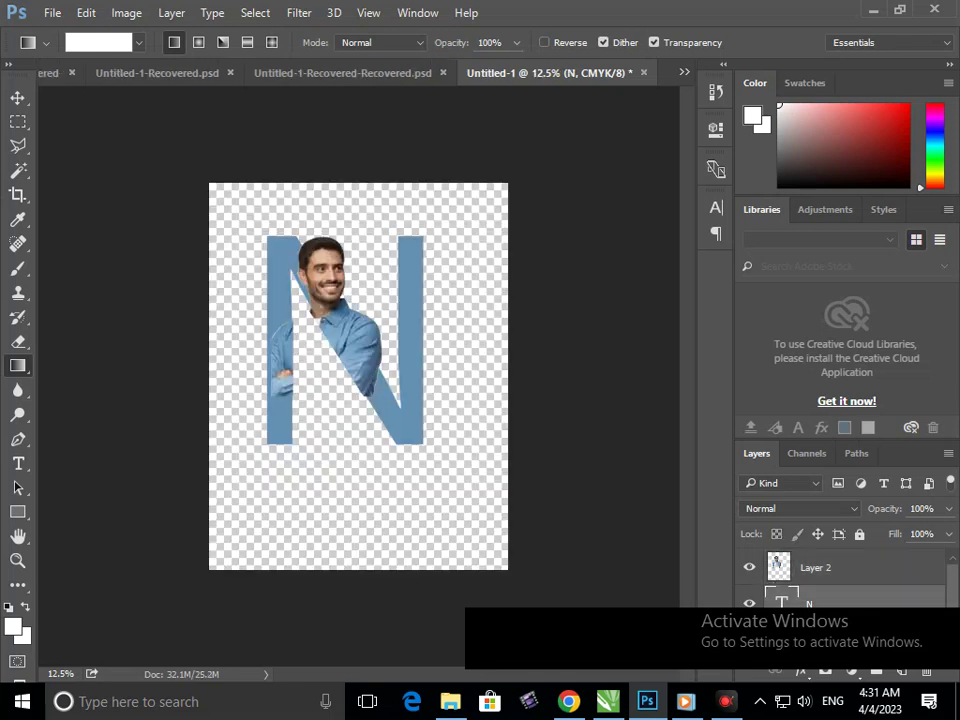
pyautogui.click(582, 400)
pyautogui.press('Return')
pyautogui.click(582, 400)
pyautogui.press('Return')
pyautogui.click(98, 42)
pyautogui.click(427, 148)
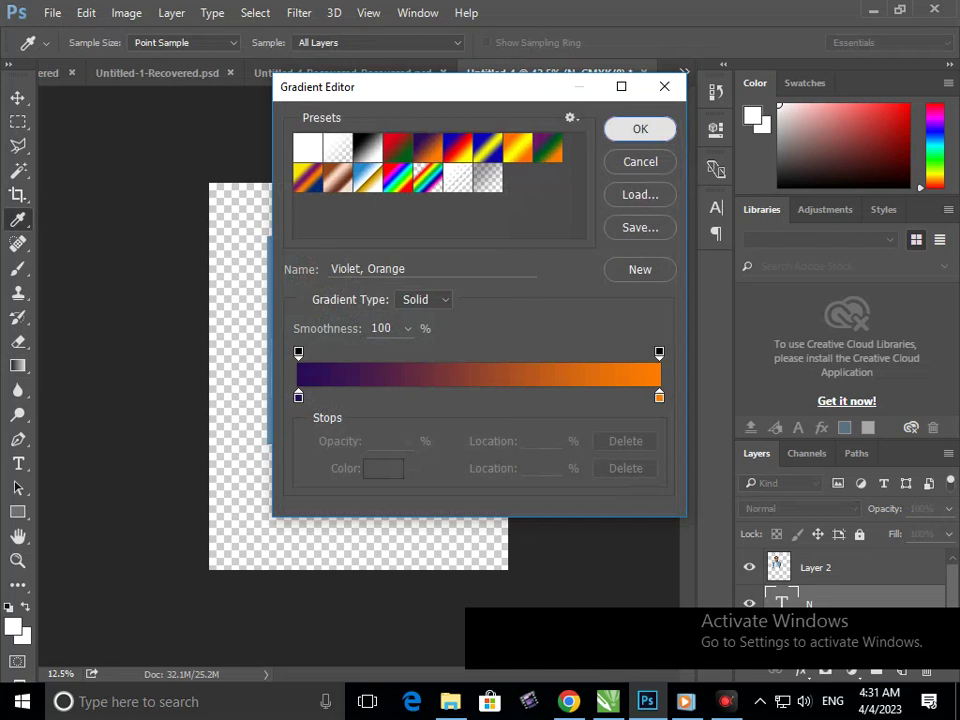
pyautogui.click(640, 129)
pyautogui.click(582, 400)
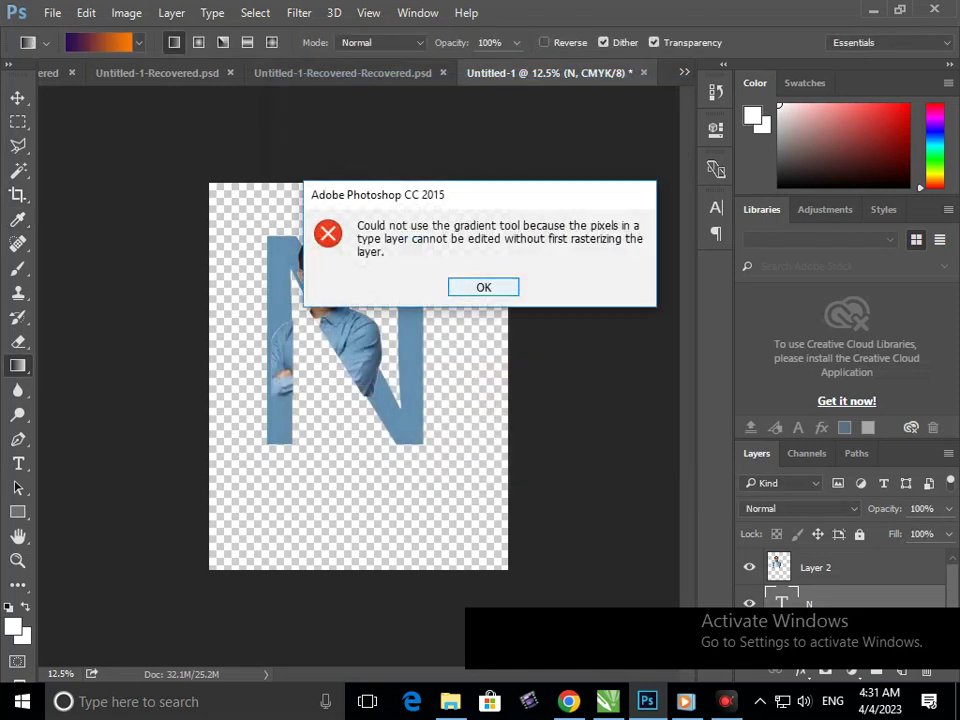
pyautogui.press('Return')
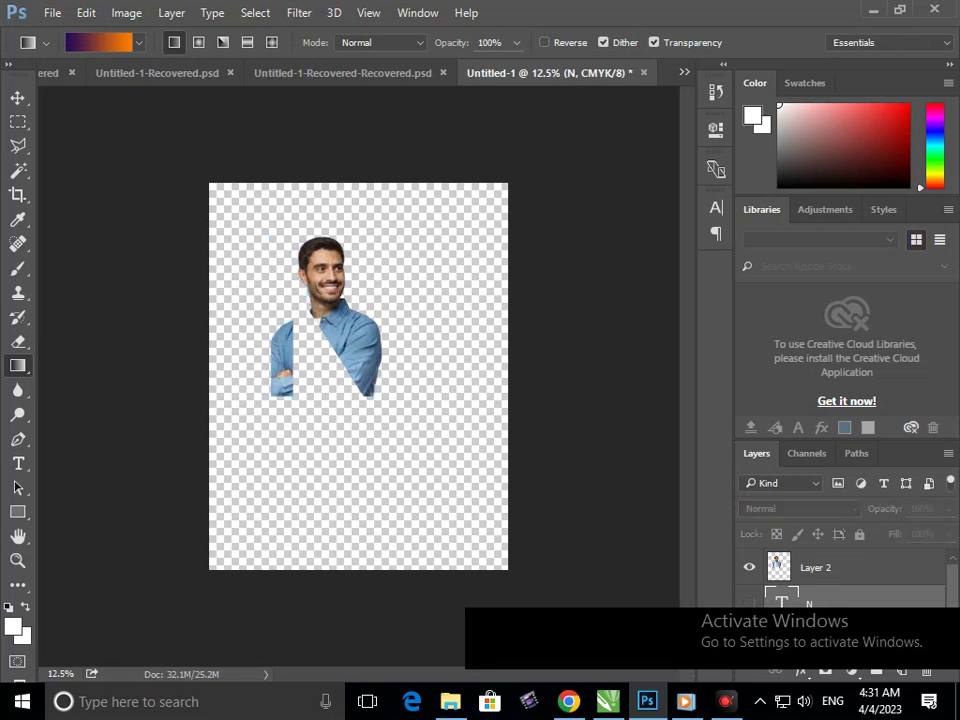
# - Move the N layer above the photo and load the N's pixels as a selection
pyautogui.rightClick(780, 598)
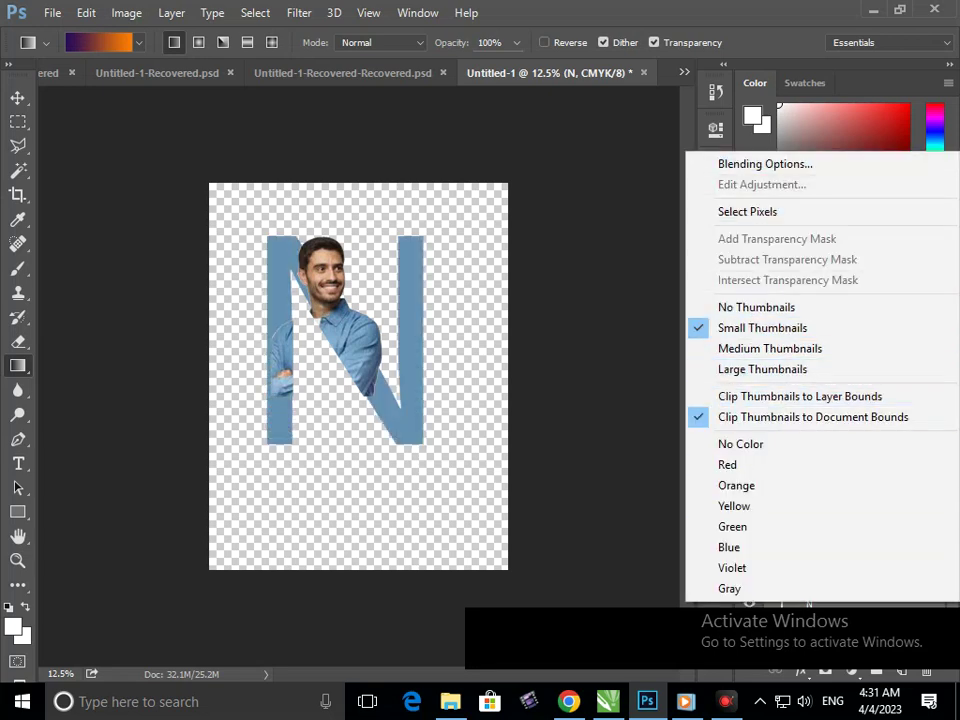
pyautogui.press('Escape')
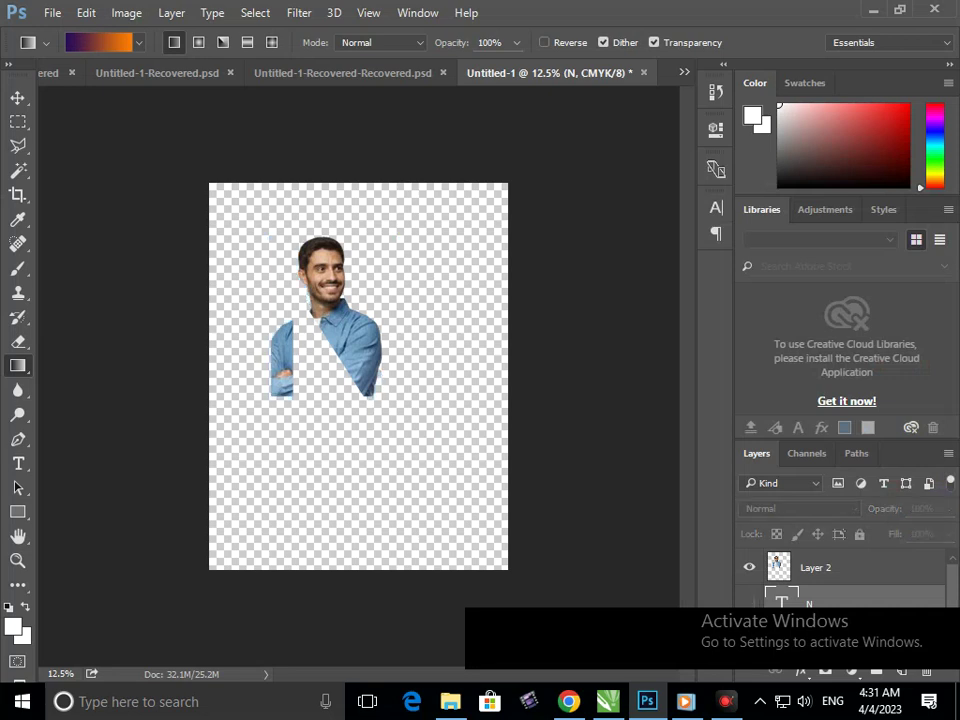
pyautogui.hotkey('ctrl', ']')
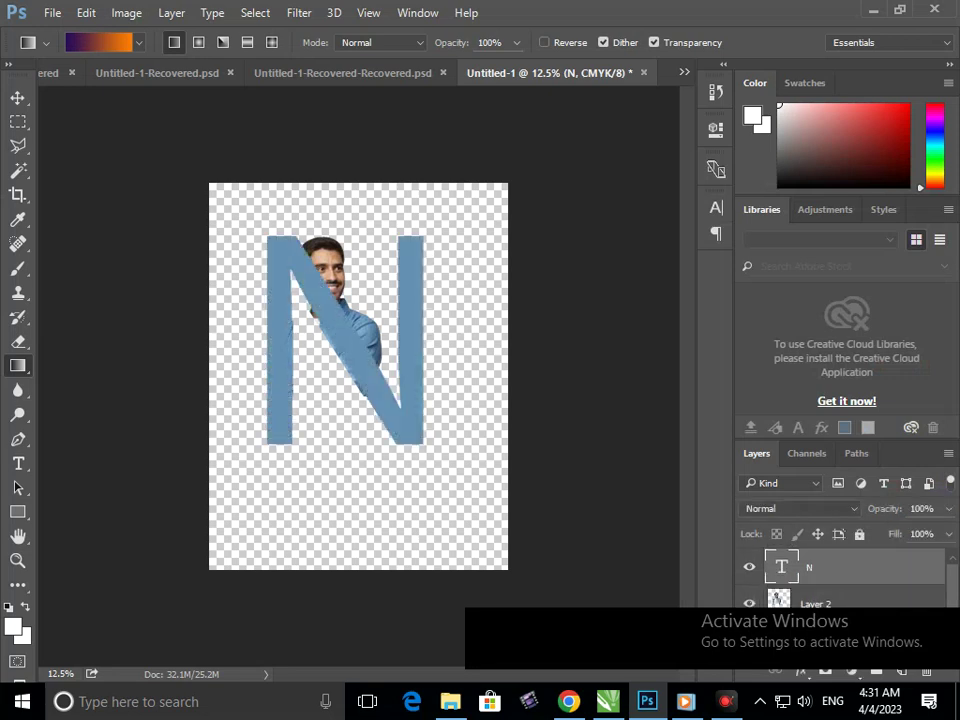
pyautogui.click(350, 340)
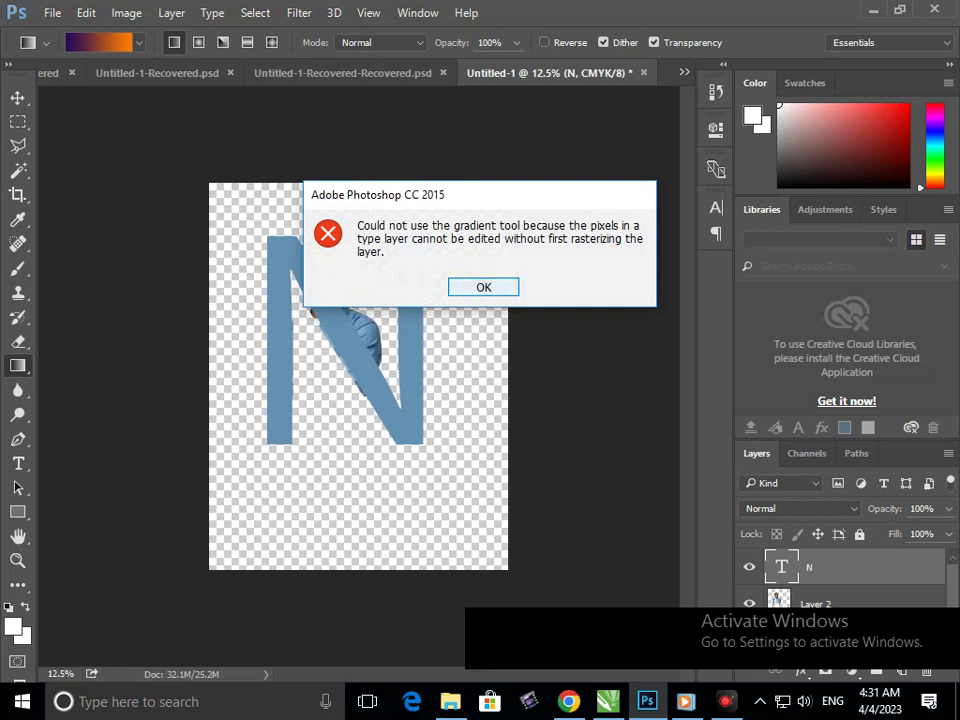
pyautogui.press('Return')
pyautogui.rightClick(781, 566)
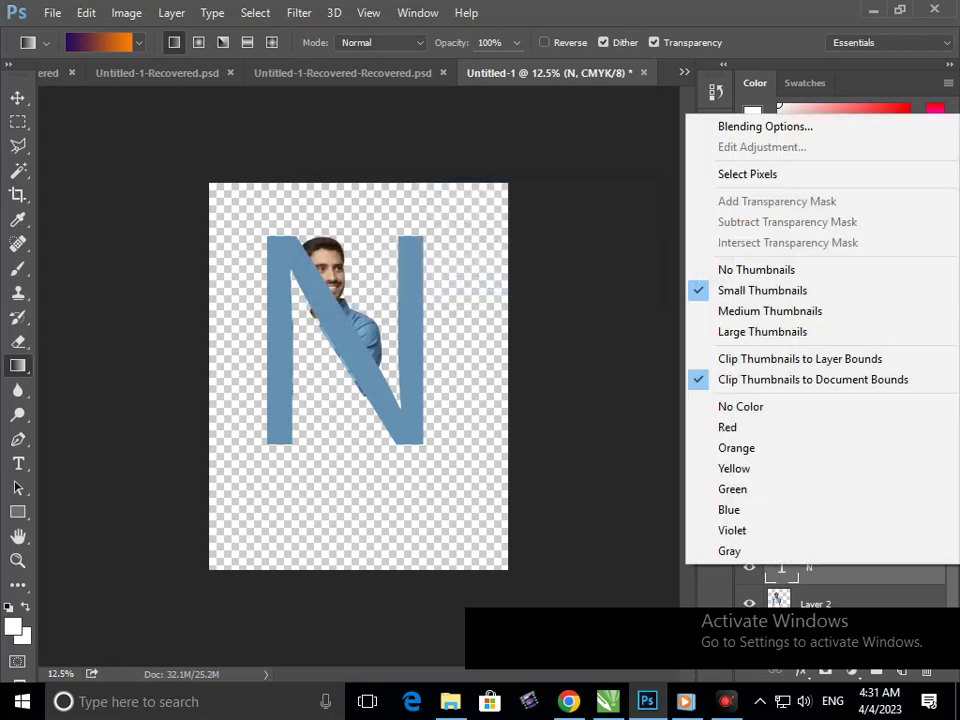
pyautogui.click(747, 174)
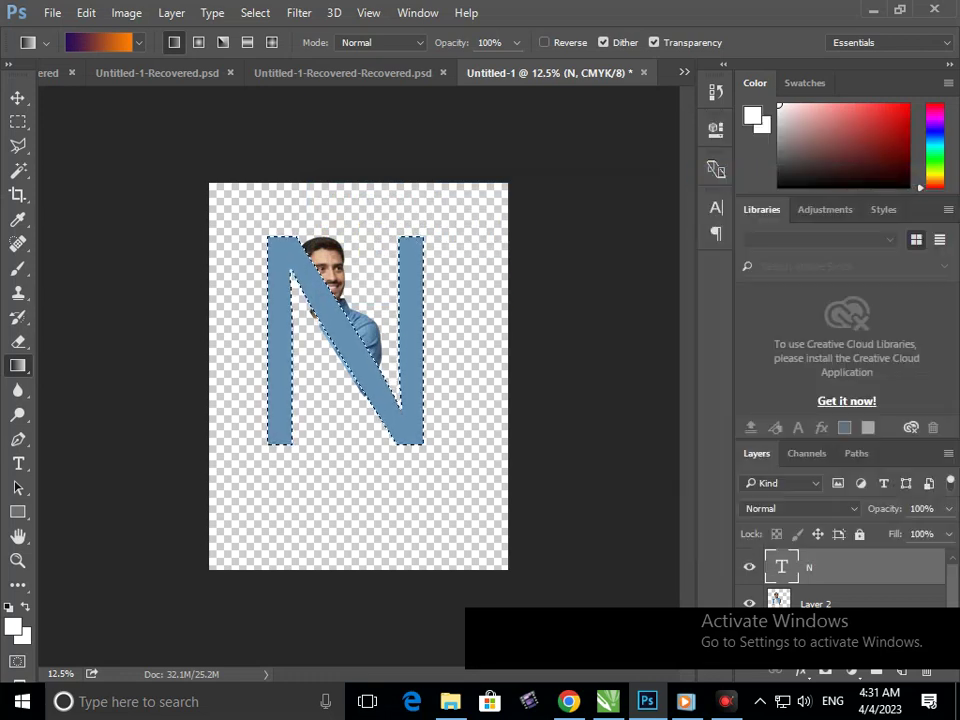
pyautogui.click(295, 300)
# - Scale the portrait to about 117.8% and raise it so the head clears the N
pyautogui.press('Return')
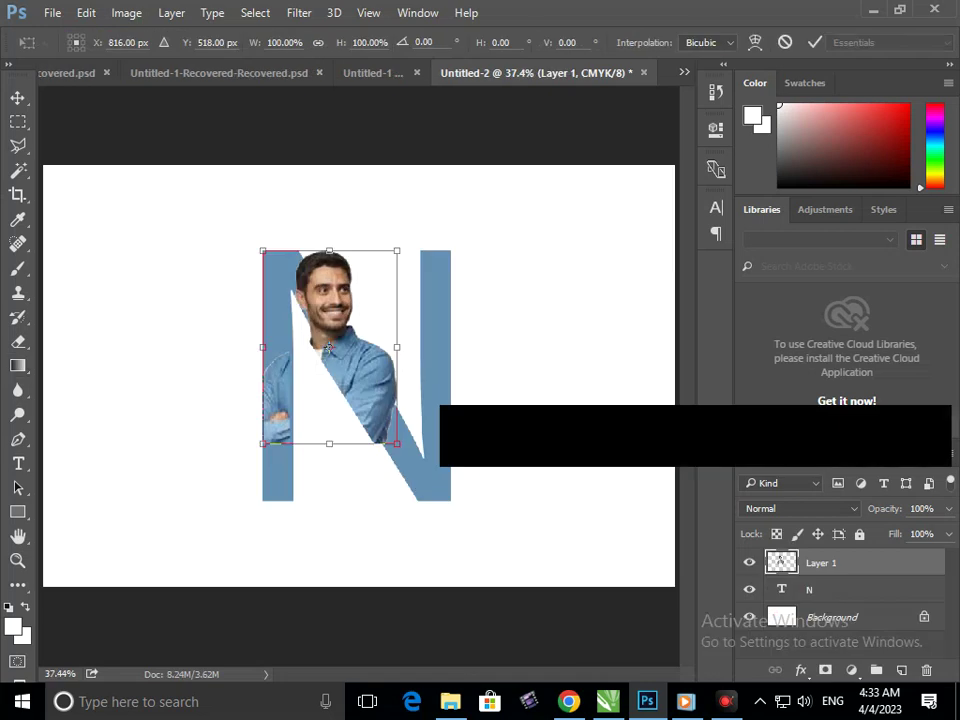
pyautogui.moveTo(397, 250); pyautogui.dragTo(408, 233)
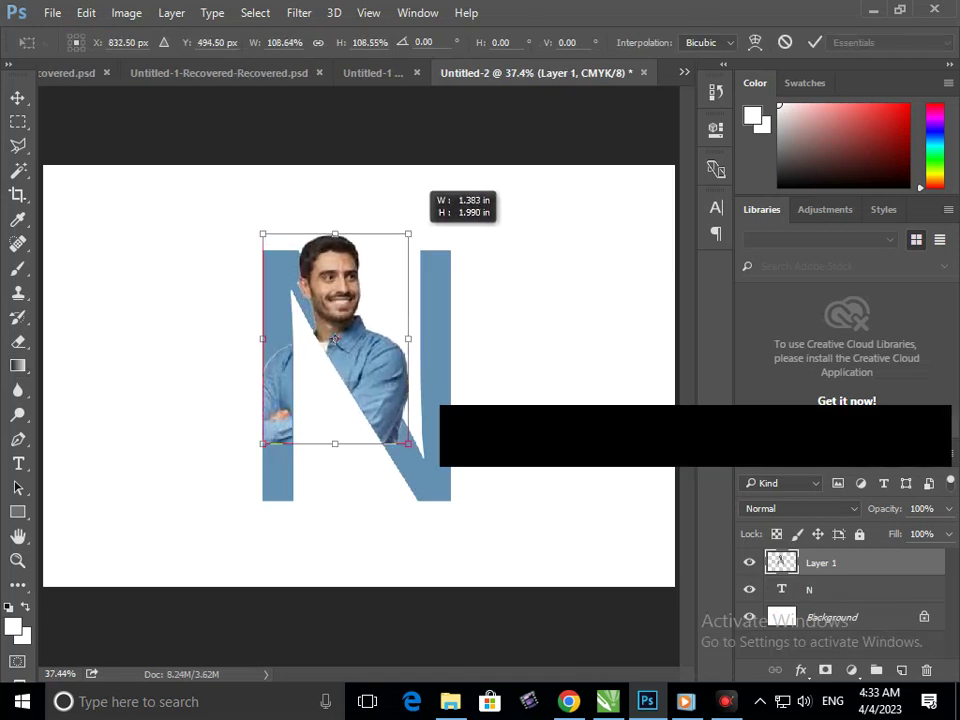
pyautogui.moveTo(334, 339); pyautogui.dragTo(336, 357)
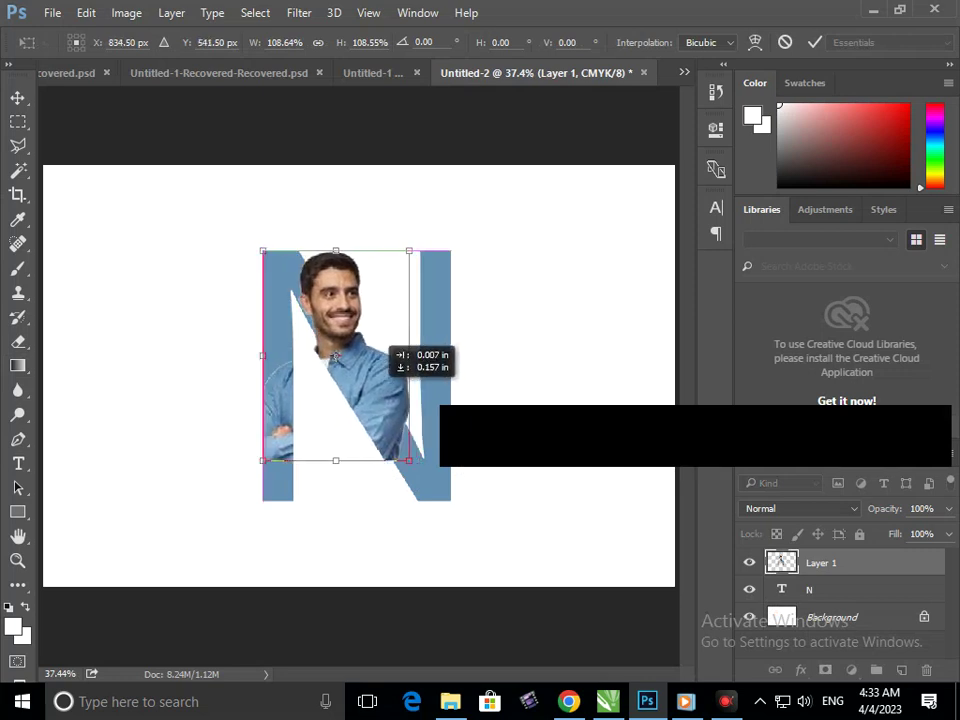
pyautogui.moveTo(335, 356); pyautogui.dragTo(344, 356)
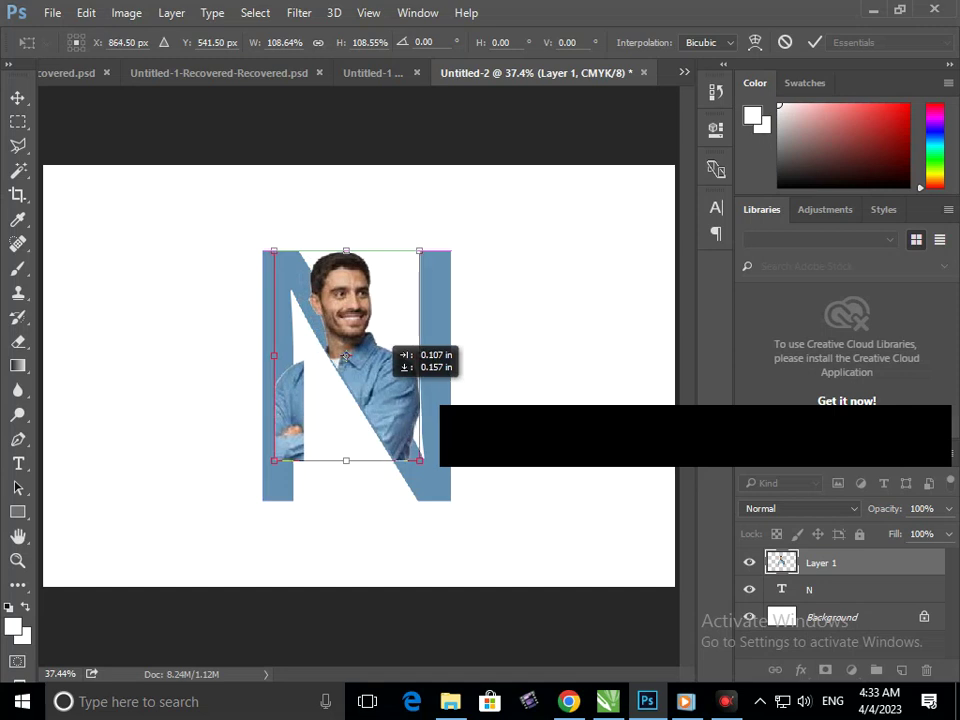
pyautogui.moveTo(274, 460); pyautogui.dragTo(261, 478)
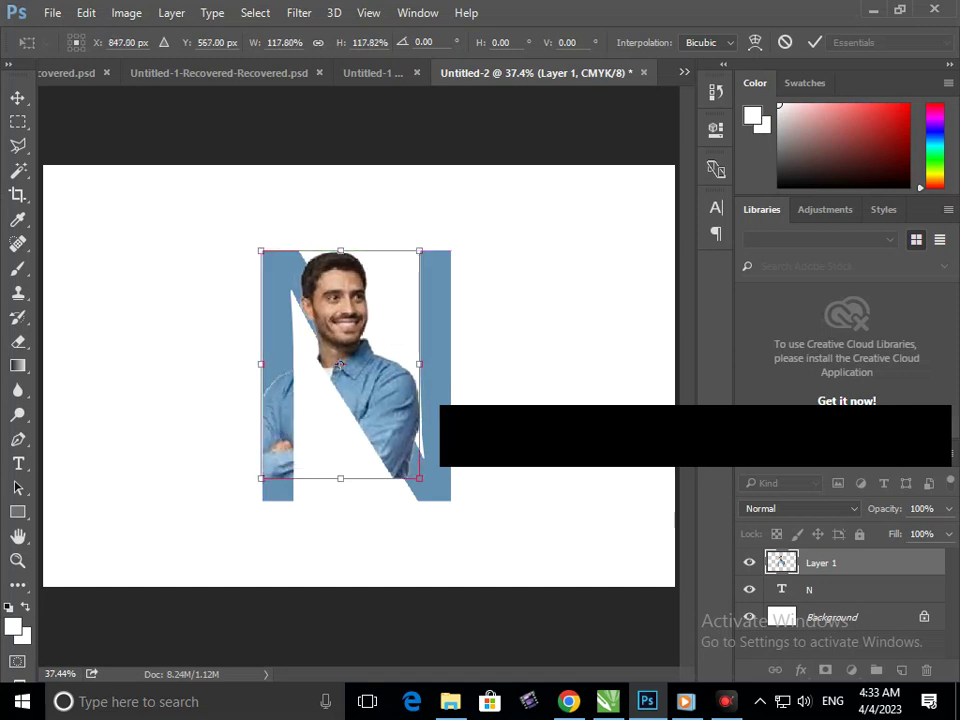
pyautogui.moveTo(340, 364); pyautogui.dragTo(341, 348)
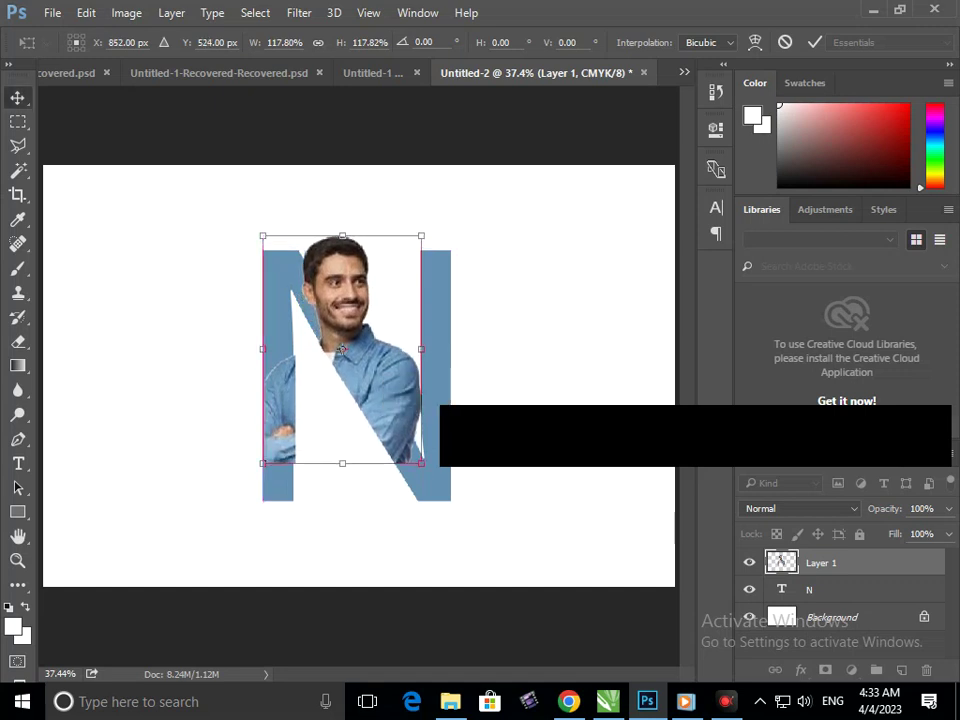
pyautogui.press('Return')
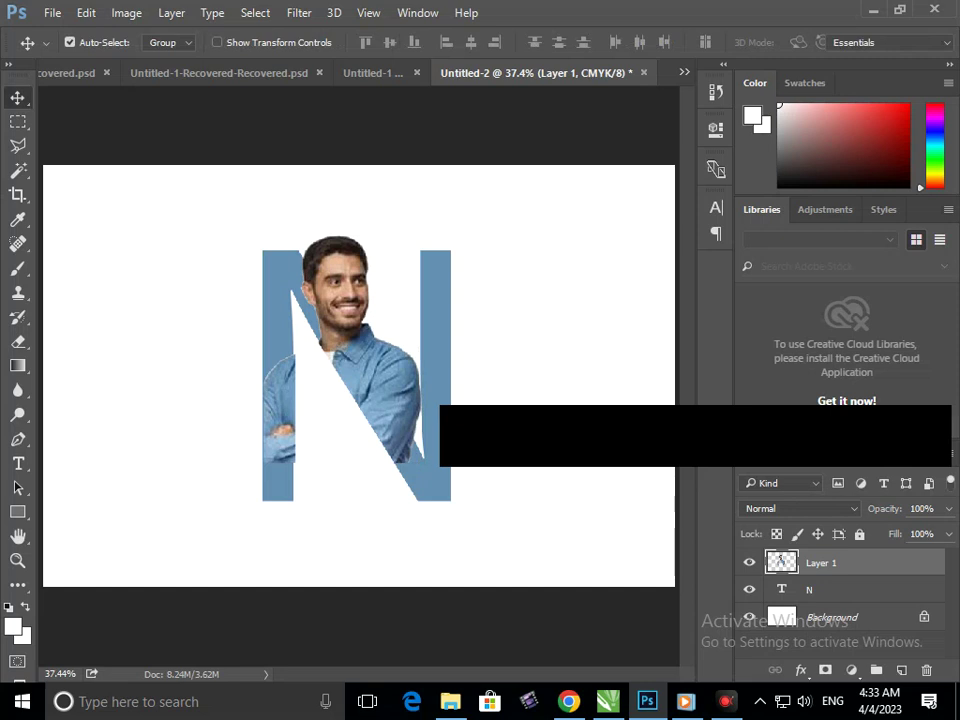
# - Cut the stray portrait piece off the N's lower diagonal, then reopen the N text
pyautogui.click(18, 146)
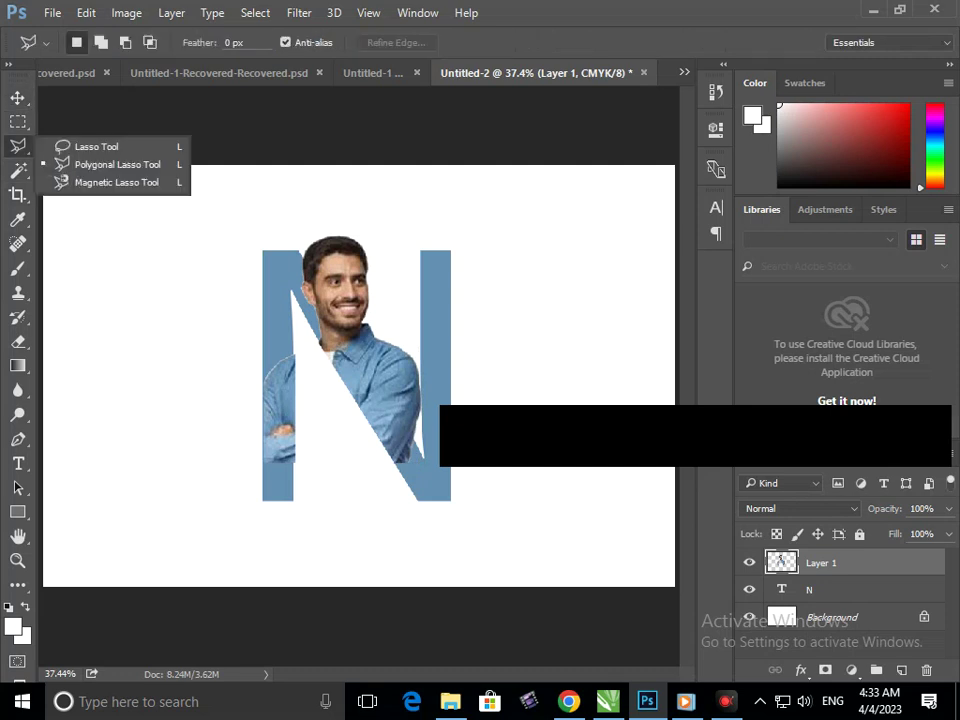
pyautogui.click(117, 164)
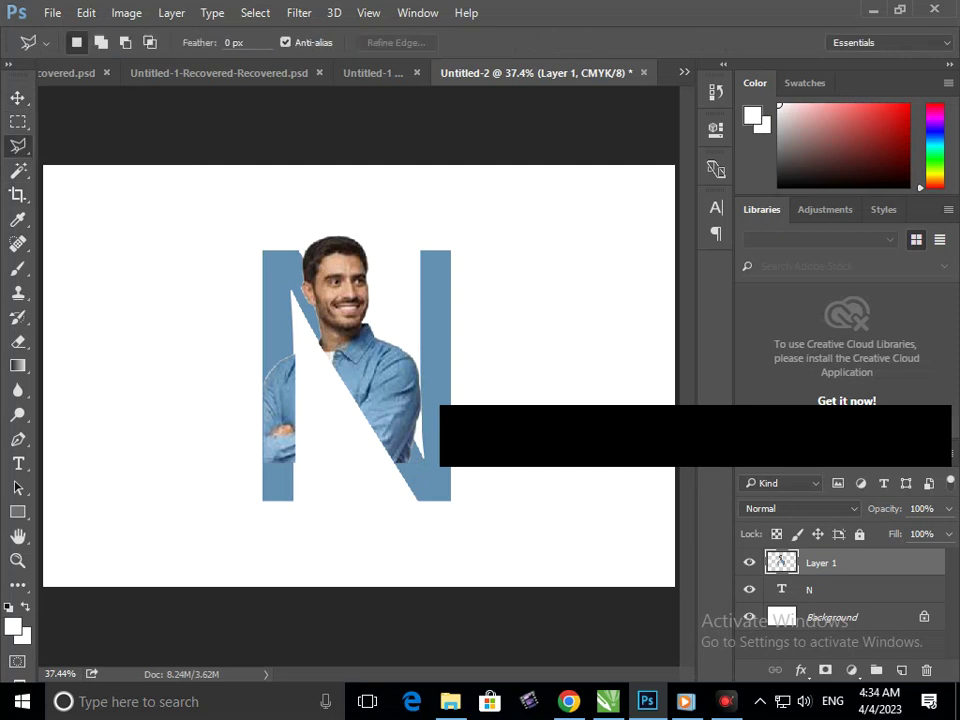
pyautogui.click(412, 473)
pyautogui.doubleClick(398, 470)
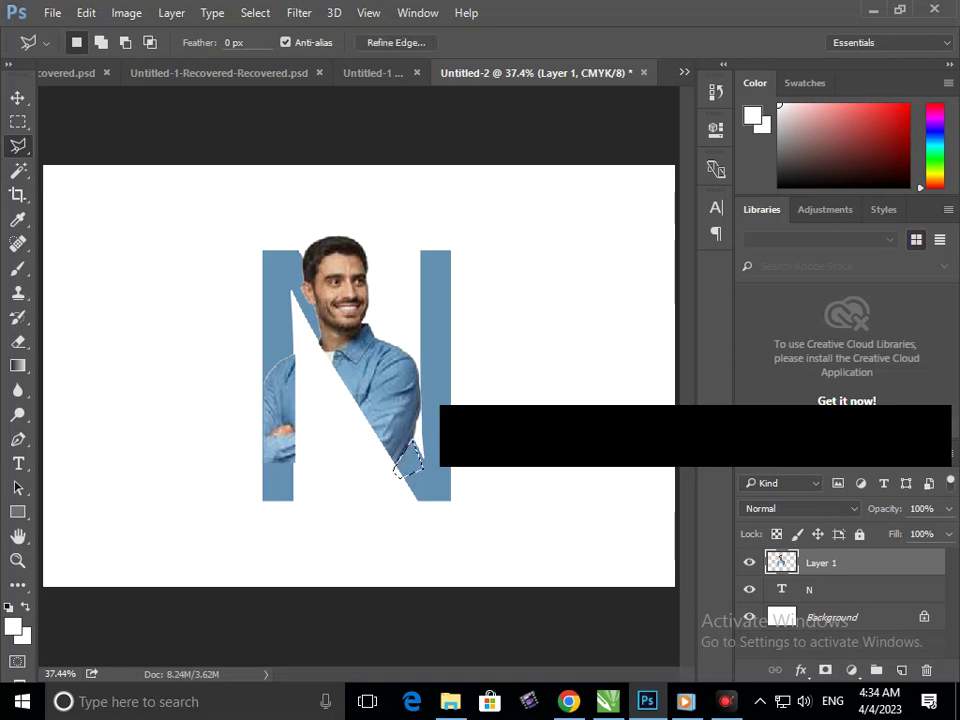
pyautogui.press('Delete')
pyautogui.hotkey('ctrl', 'd')
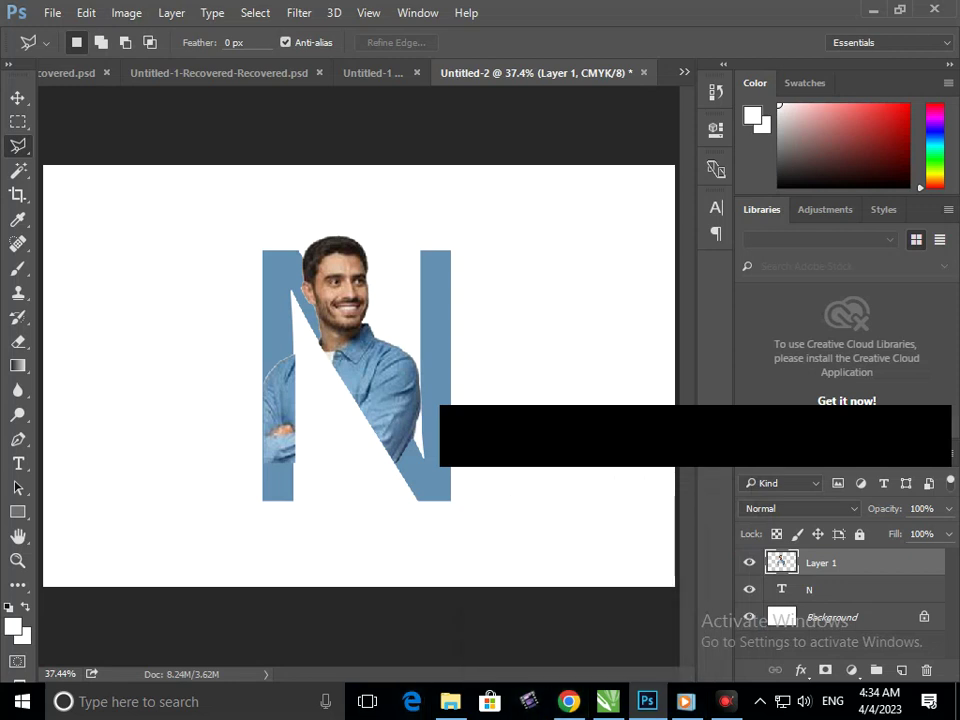
pyautogui.press('t')
pyautogui.click(349, 308)
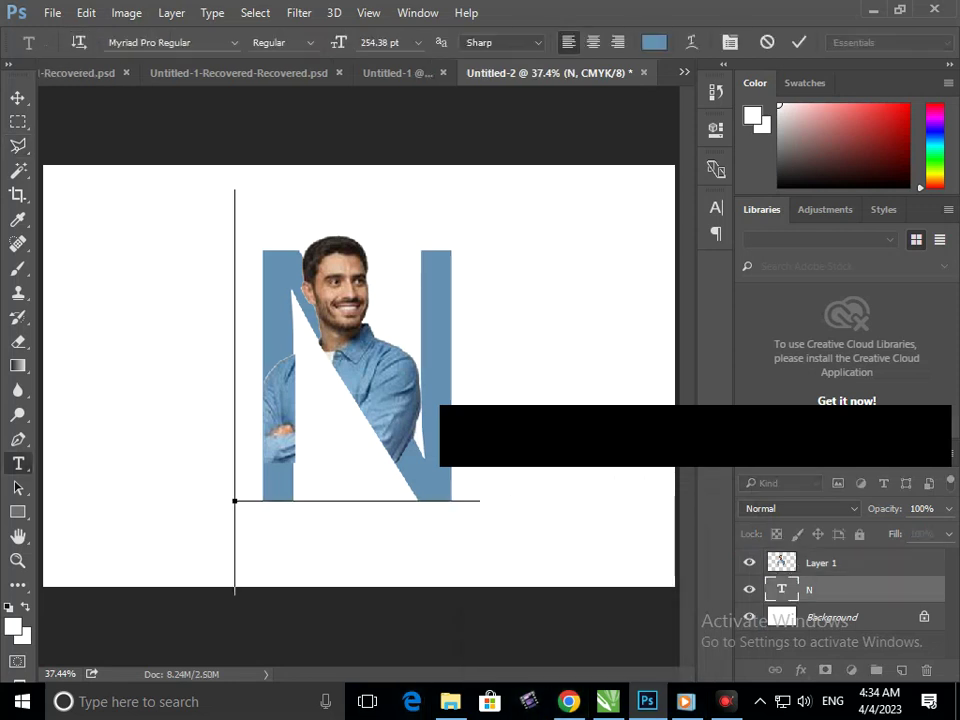
# - Revert trial edits to the N text, then add an empty Layer 2 above the portrait
pyautogui.write('L')
pyautogui.press('BackSpace')
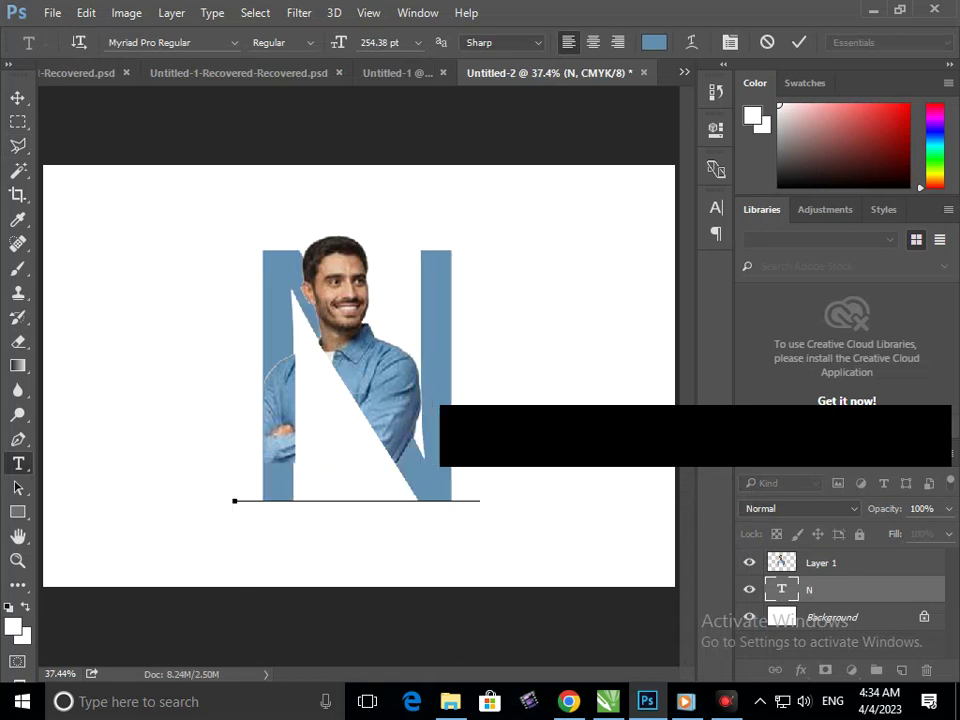
pyautogui.press('Delete')
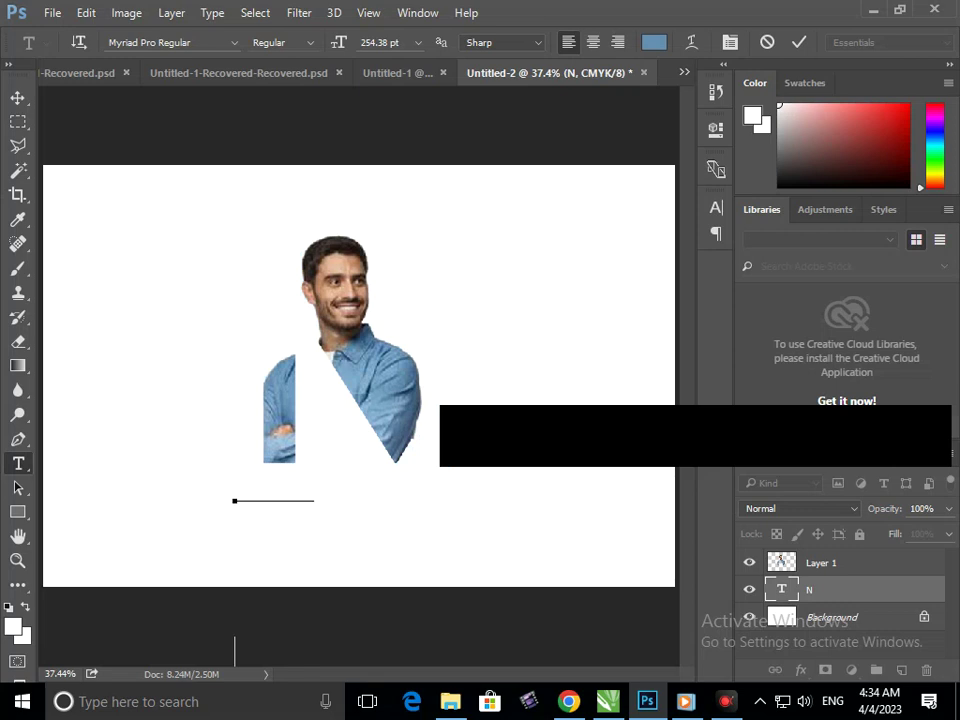
pyautogui.hotkey('ctrl', 'z')
pyautogui.hotkey('ctrl', 'Return')
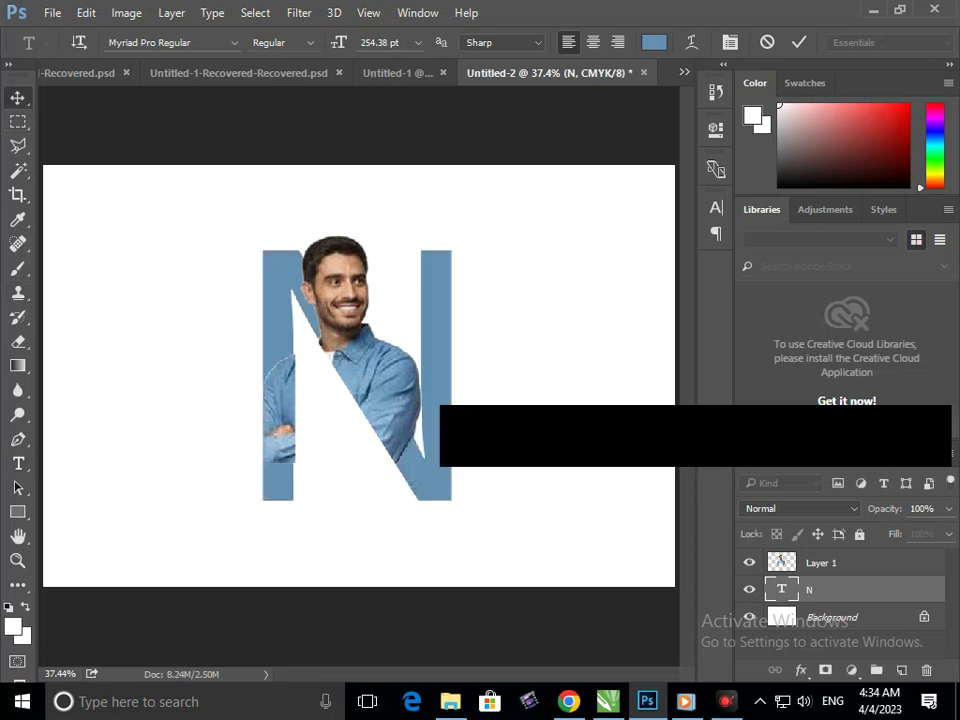
pyautogui.press('v')
pyautogui.hotkey('ctrl', 'shift', 'alt', 'n')
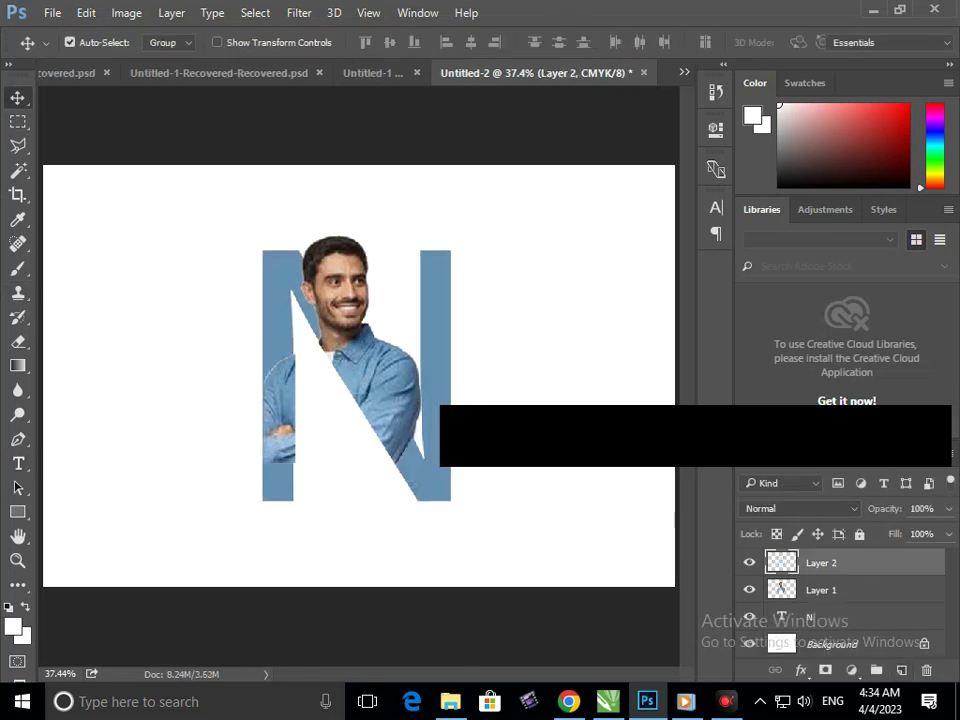
# - Add the text 'Letter' near the top-left of the canvas
pyautogui.press('t')
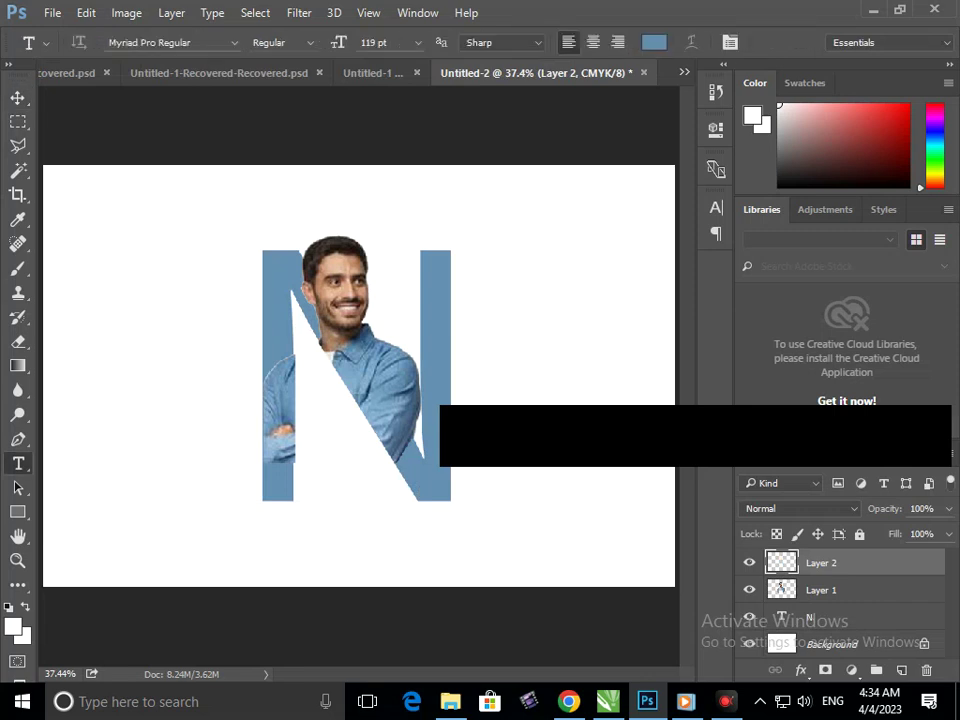
pyautogui.click(147, 244)
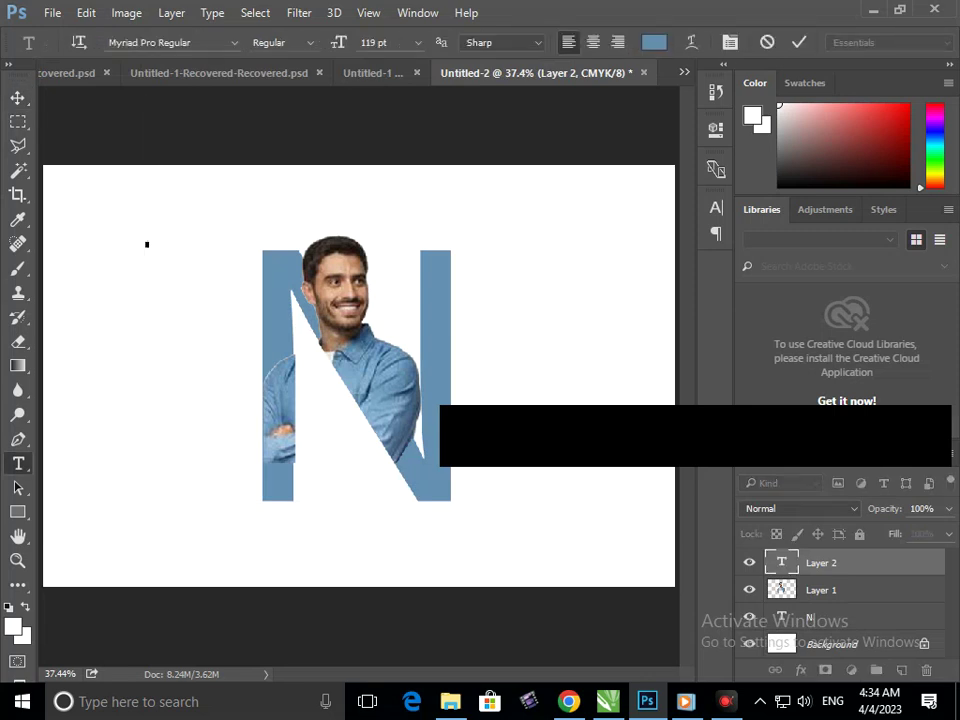
pyautogui.write('Letter')
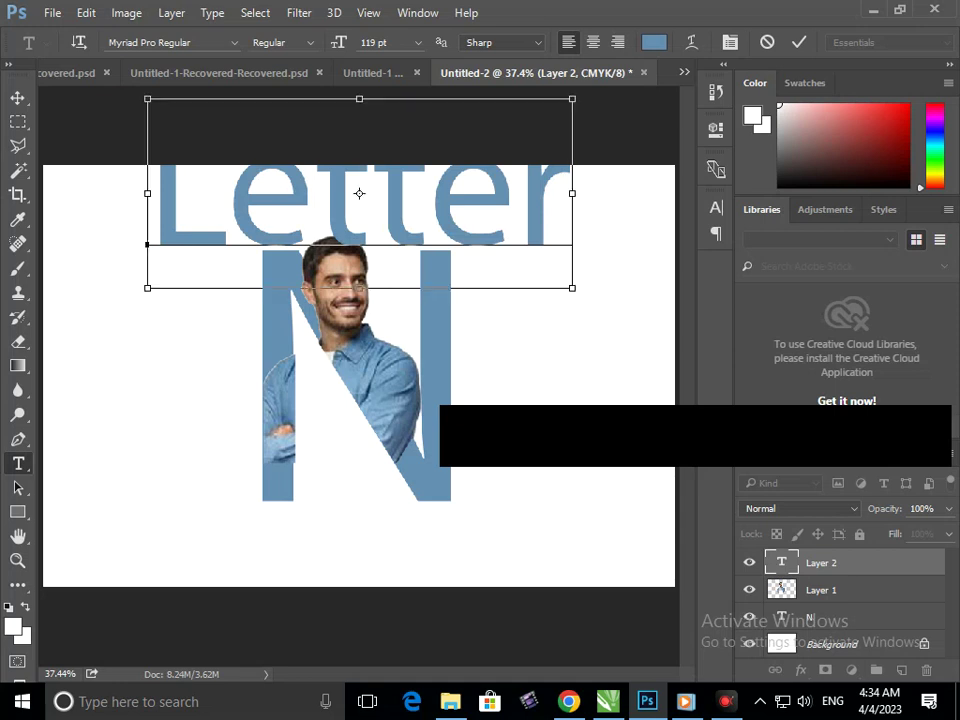
pyautogui.hotkey('ctrl', 't')
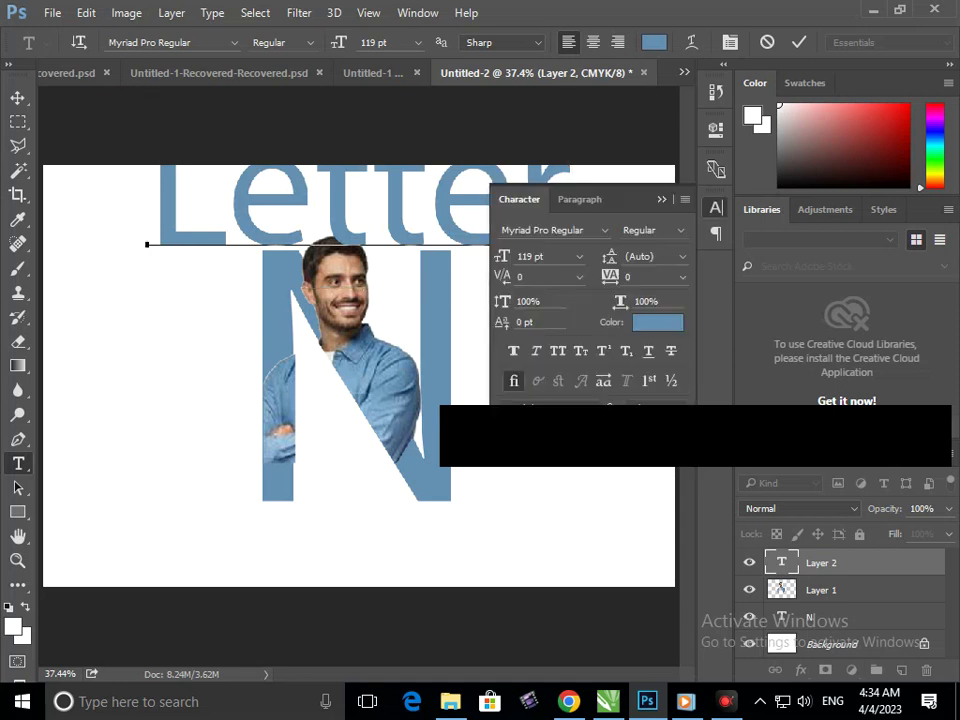
pyautogui.click(17, 97)
# - Shrink the Letter text to about a third and place it above the N
pyautogui.moveTo(205, 232); pyautogui.dragTo(185, 465)
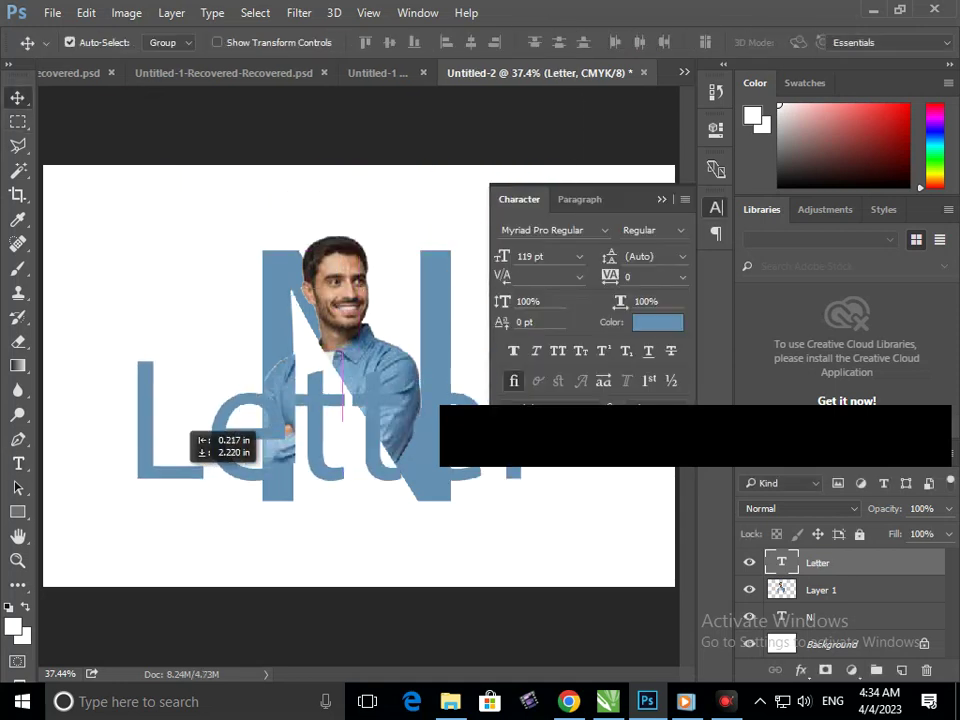
pyautogui.press('ctrl')
pyautogui.hotkey('ctrl', 't')
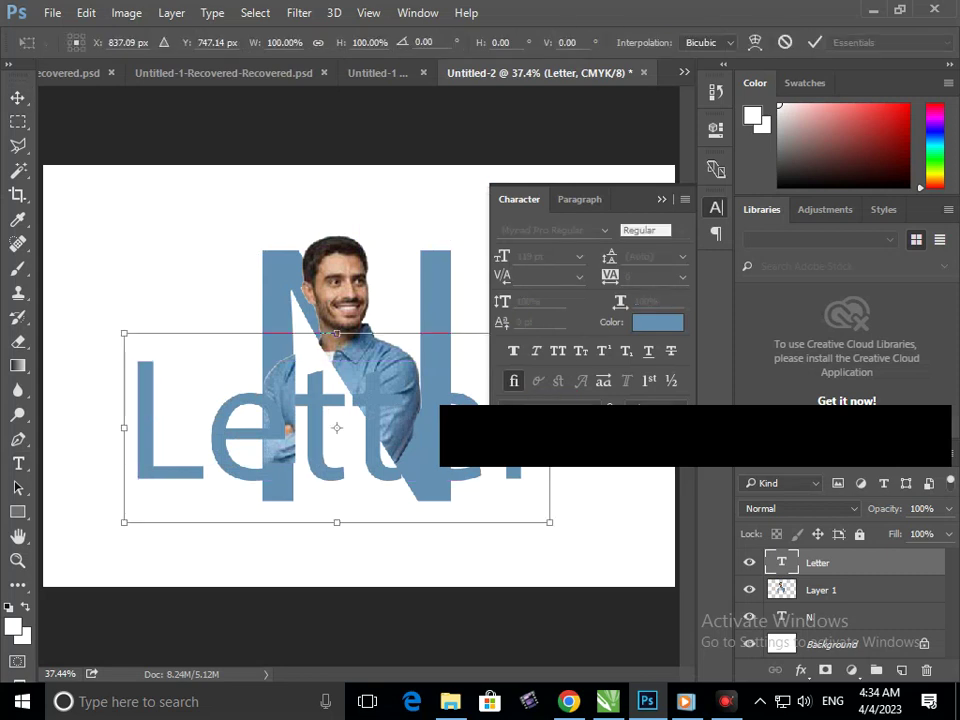
pyautogui.moveTo(123, 427); pyautogui.dragTo(262, 427)
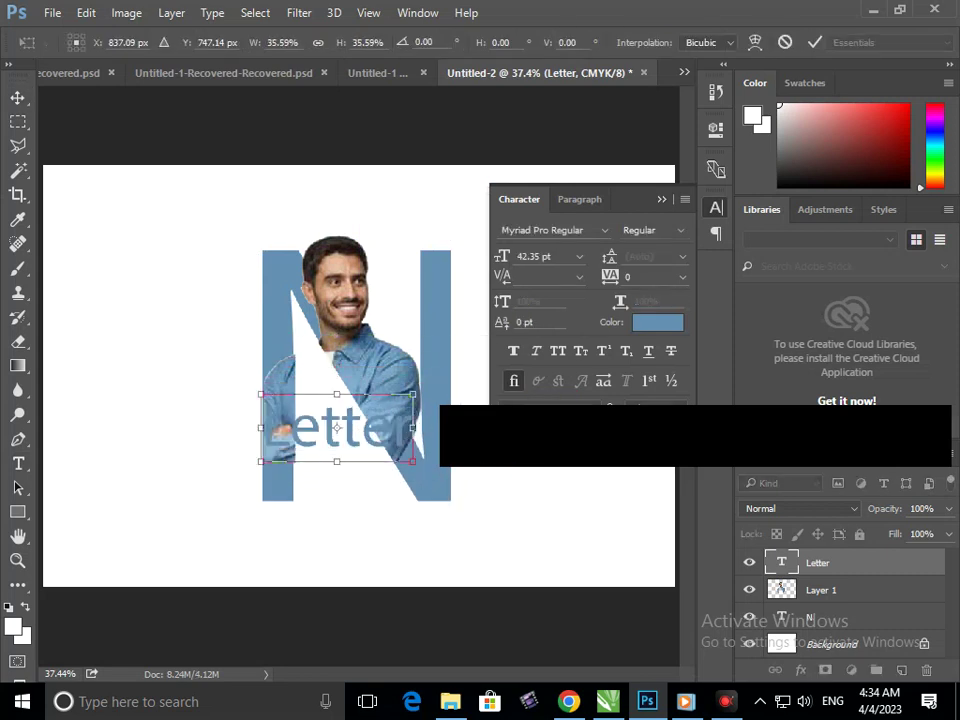
pyautogui.moveTo(337, 427); pyautogui.dragTo(359, 201)
pyautogui.moveTo(285, 167); pyautogui.dragTo(308, 182)
pyautogui.press('Return')
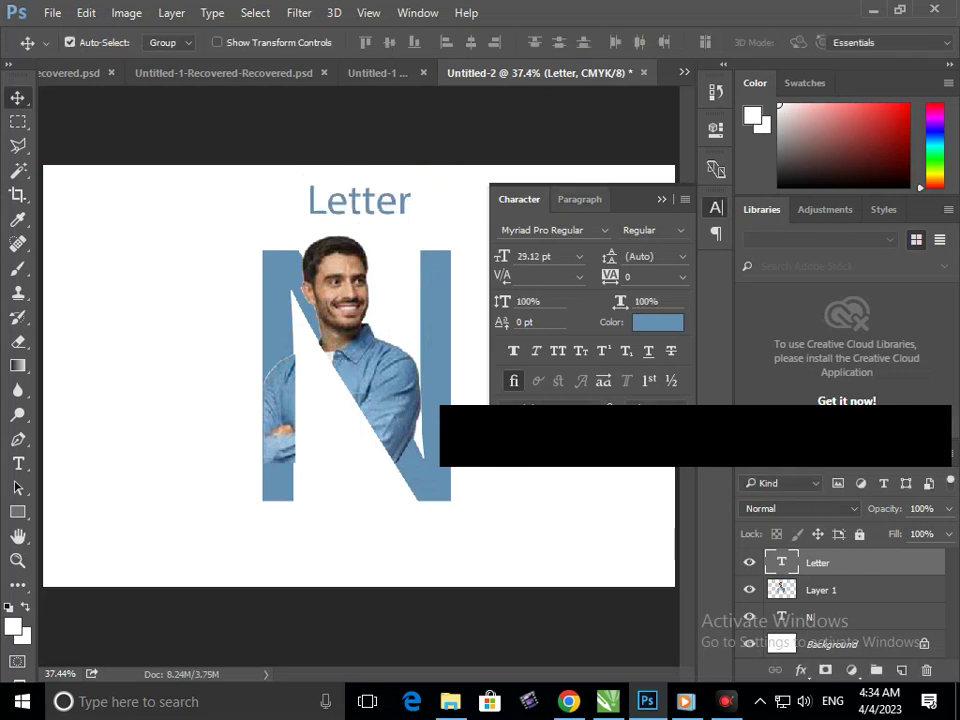
# - Select both the portrait layer and the N text layer together
pyautogui.click(716, 207)
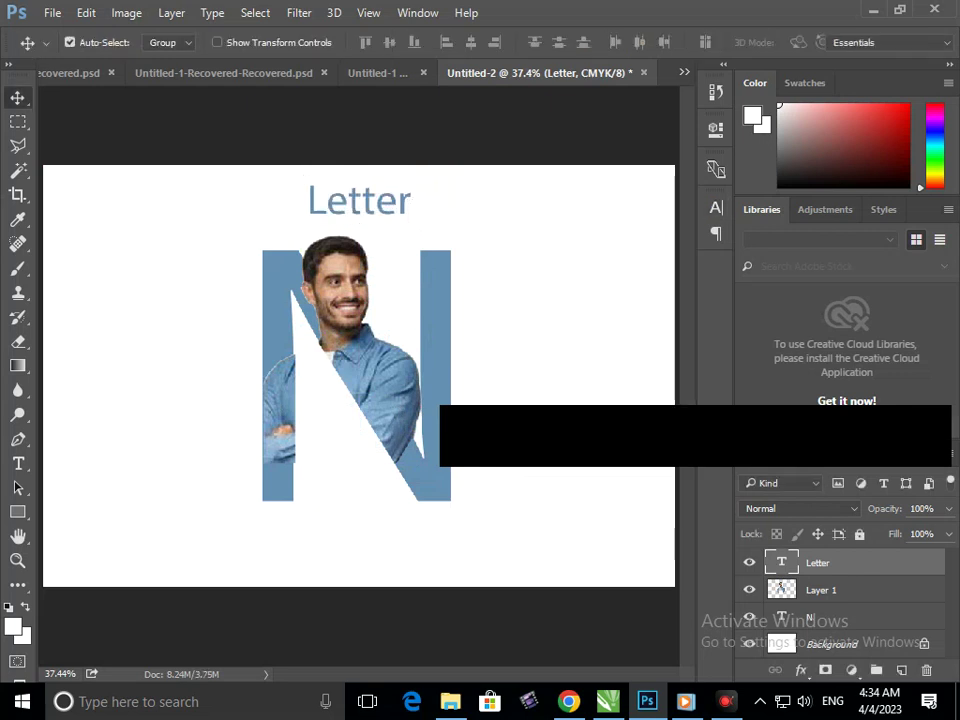
pyautogui.click(821, 589)
pyautogui.click(749, 589)
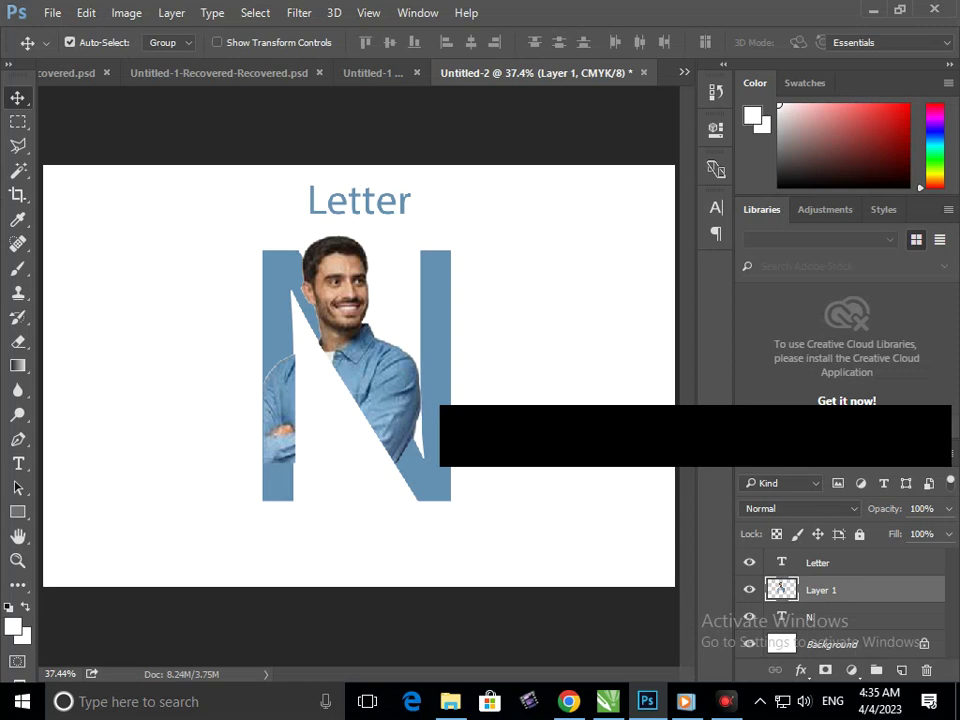
pyautogui.keyDown('shift'); pyautogui.click(820, 617); pyautogui.keyUp('shift')
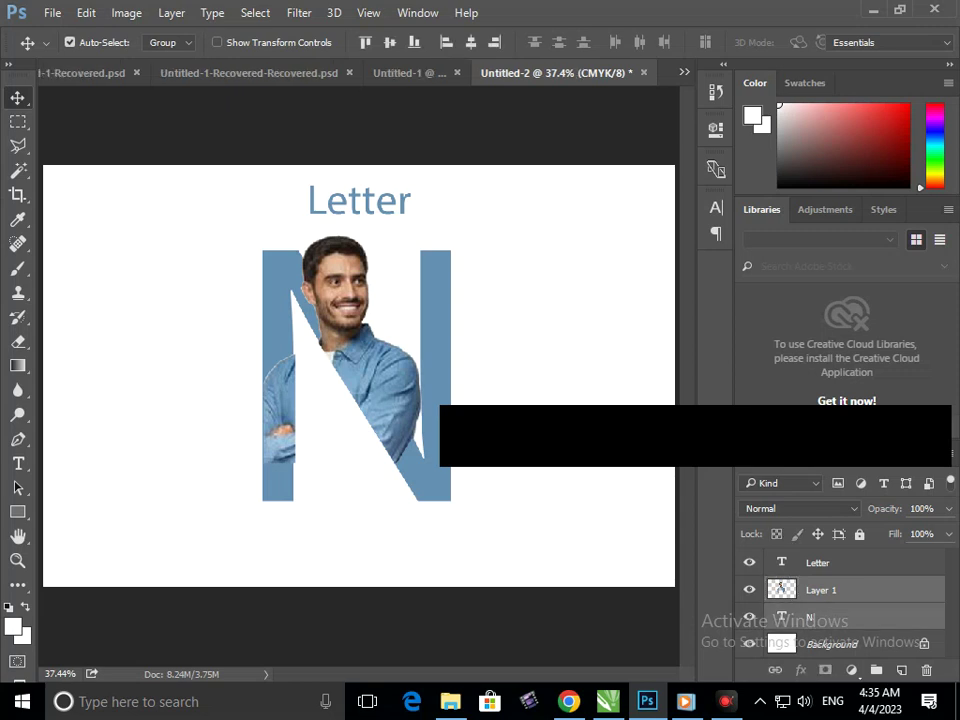
pyautogui.click(70, 42)
# - Group the portrait and N layers into Group 1 and scale it to about 73%
pyautogui.click(70, 42)
pyautogui.hotkey('ctrl', 'g')
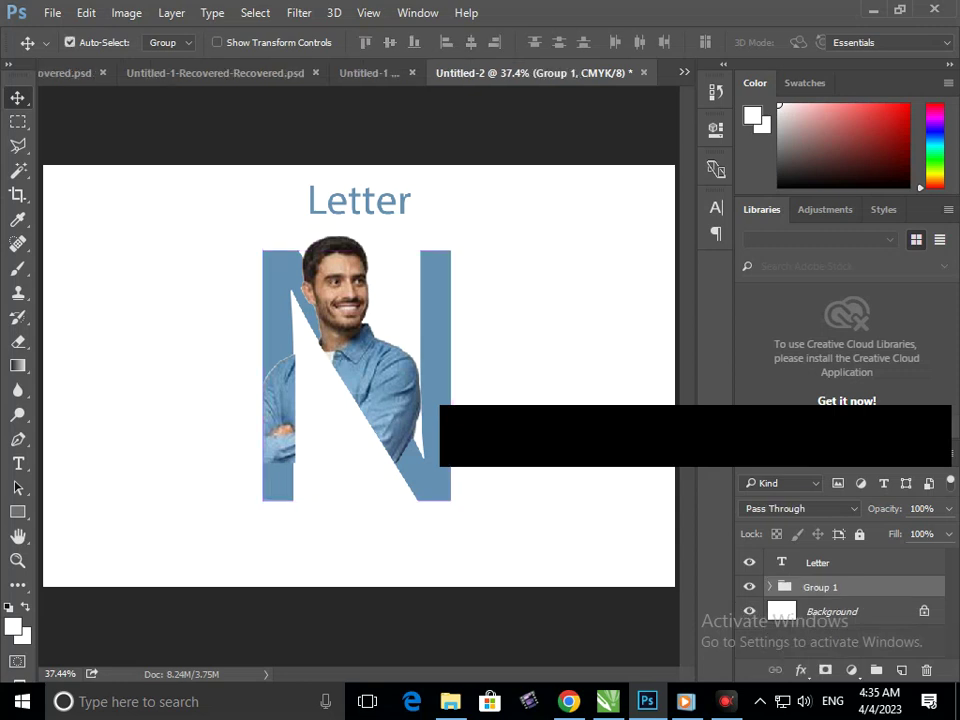
pyautogui.moveTo(359, 308); pyautogui.dragTo(347, 301)
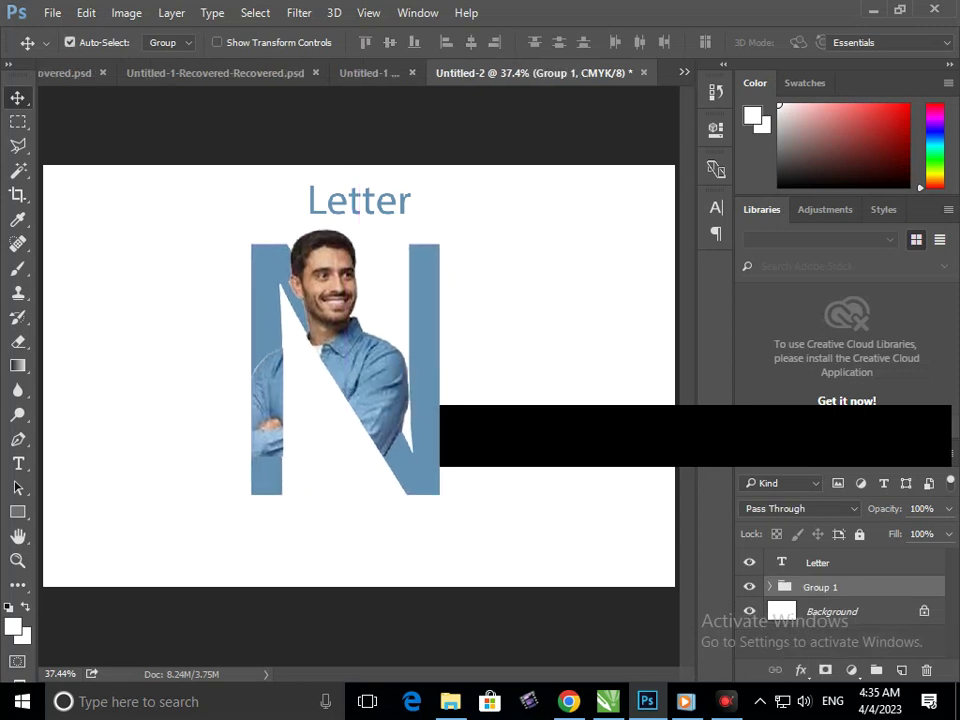
pyautogui.hotkey('ctrl', 't')
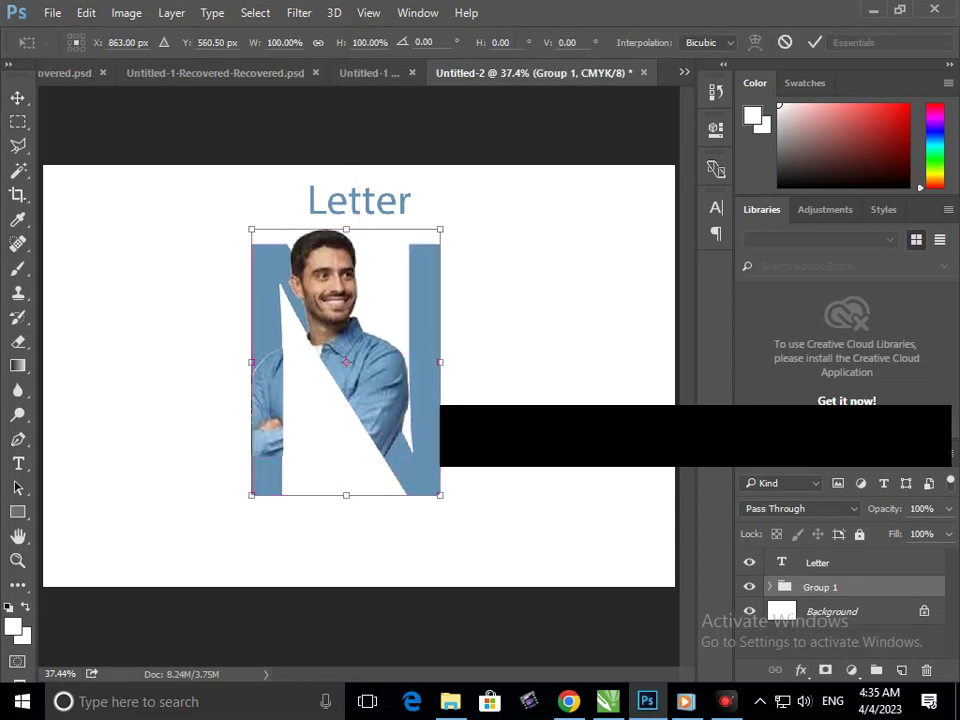
pyautogui.moveTo(251, 495); pyautogui.dragTo(273, 464)
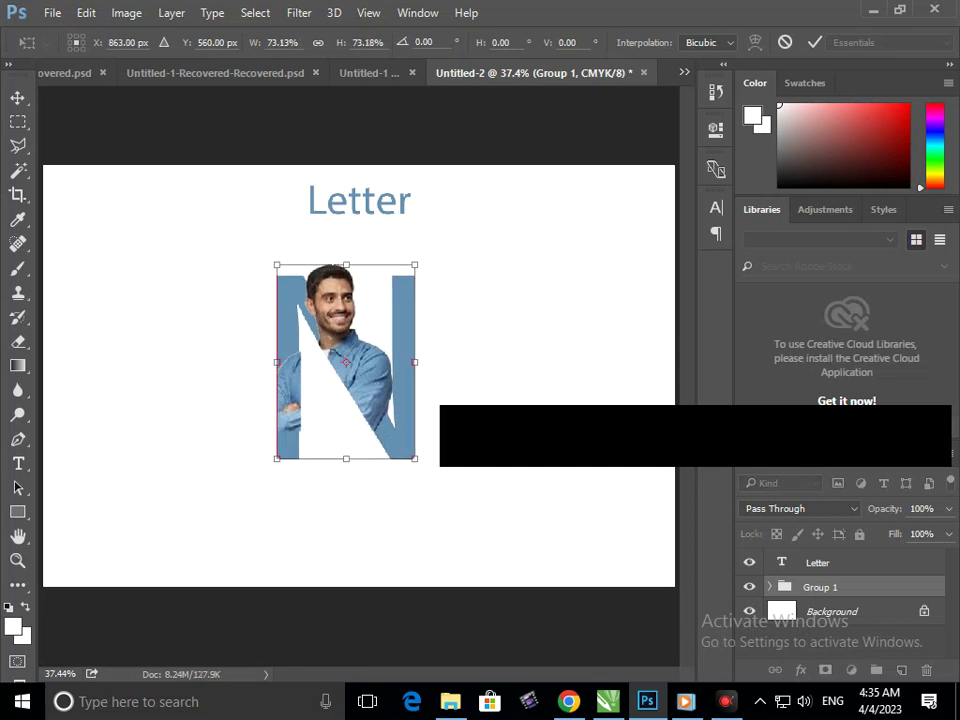
pyautogui.moveTo(376, 361); pyautogui.dragTo(380, 368)
pyautogui.press('Return')
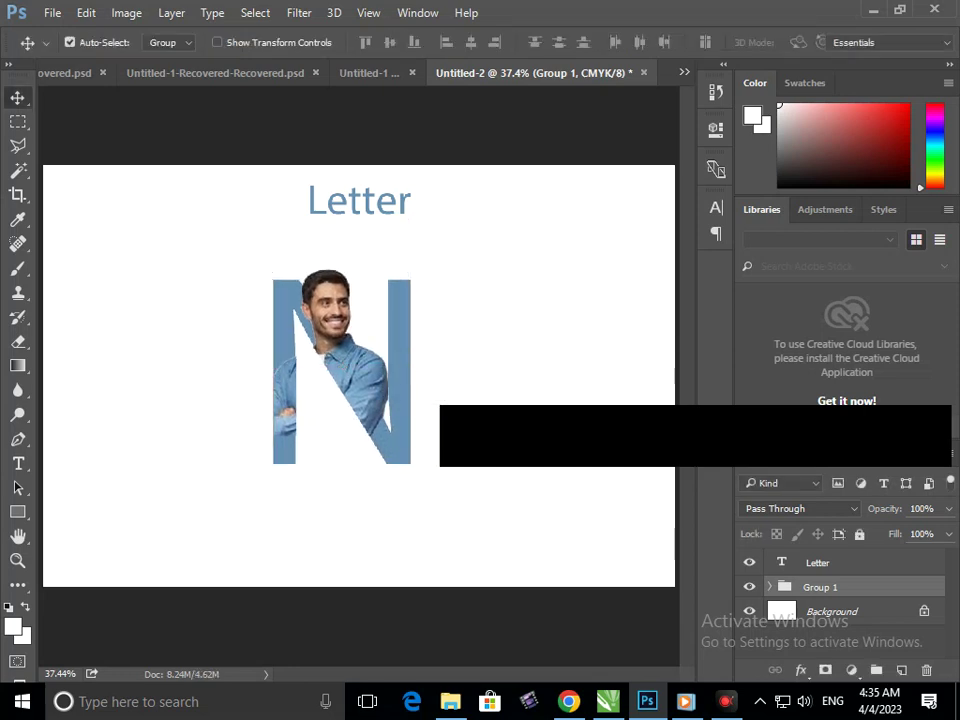
# - Move the Letter text just above the N and resize it to fit
pyautogui.click(769, 587)
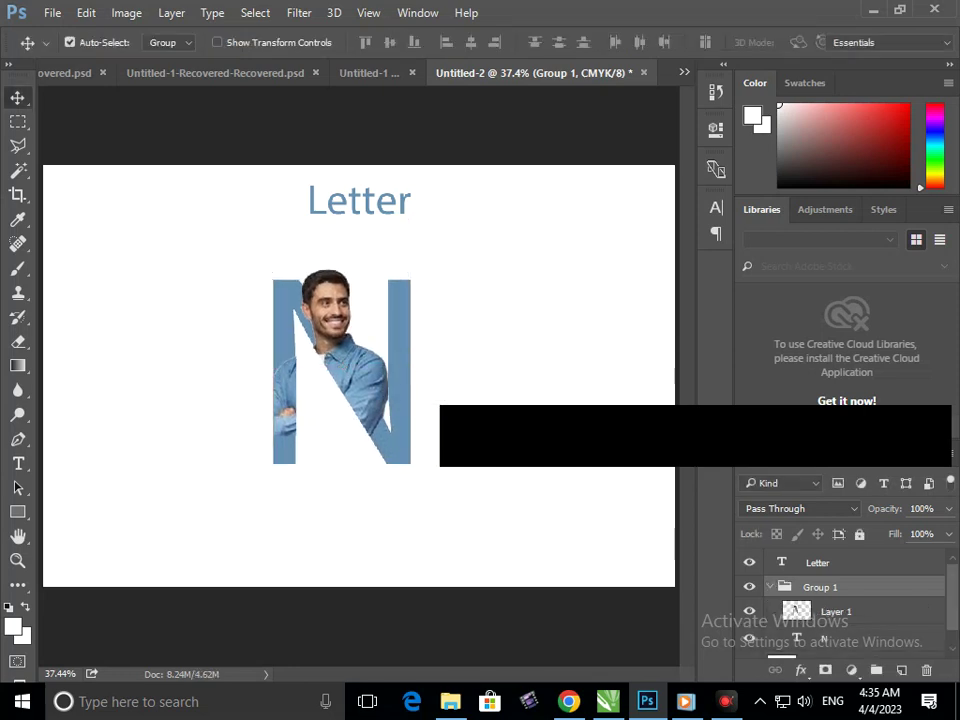
pyautogui.click(796, 609)
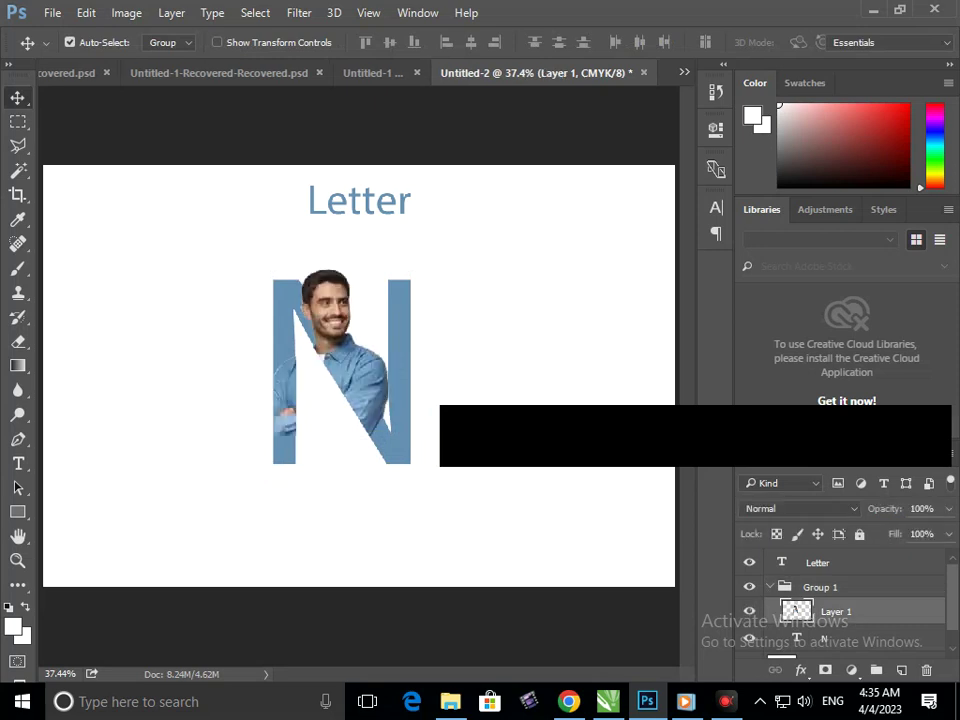
pyautogui.moveTo(368, 200); pyautogui.dragTo(350, 236)
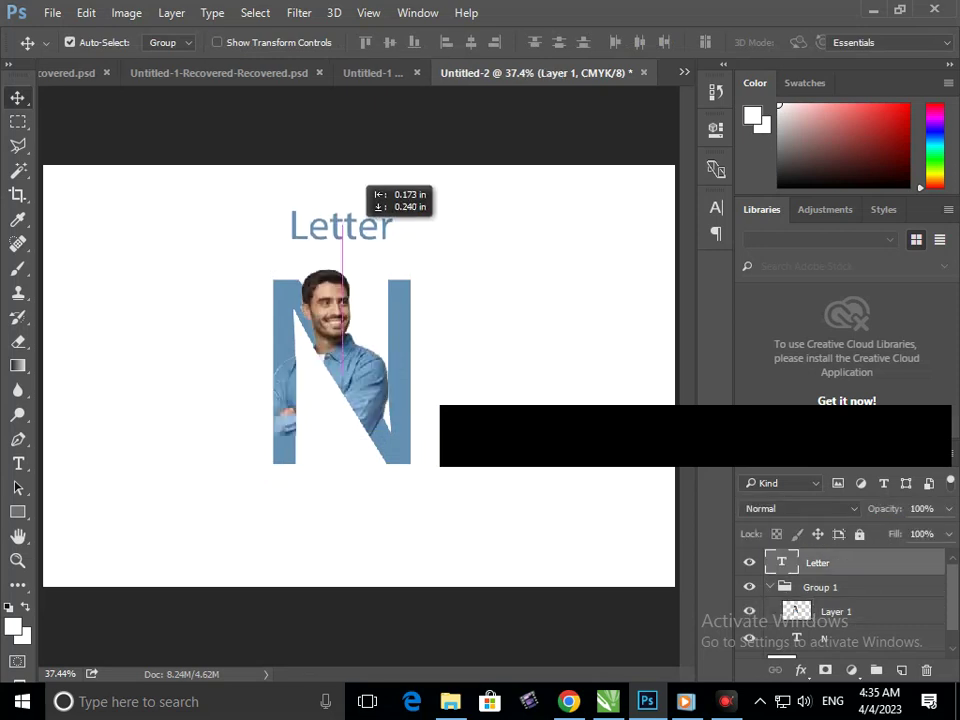
pyautogui.moveTo(350, 236); pyautogui.dragTo(412, 214)
pyautogui.hotkey('ctrl', 't')
pyautogui.moveTo(338, 208); pyautogui.dragTo(342, 240)
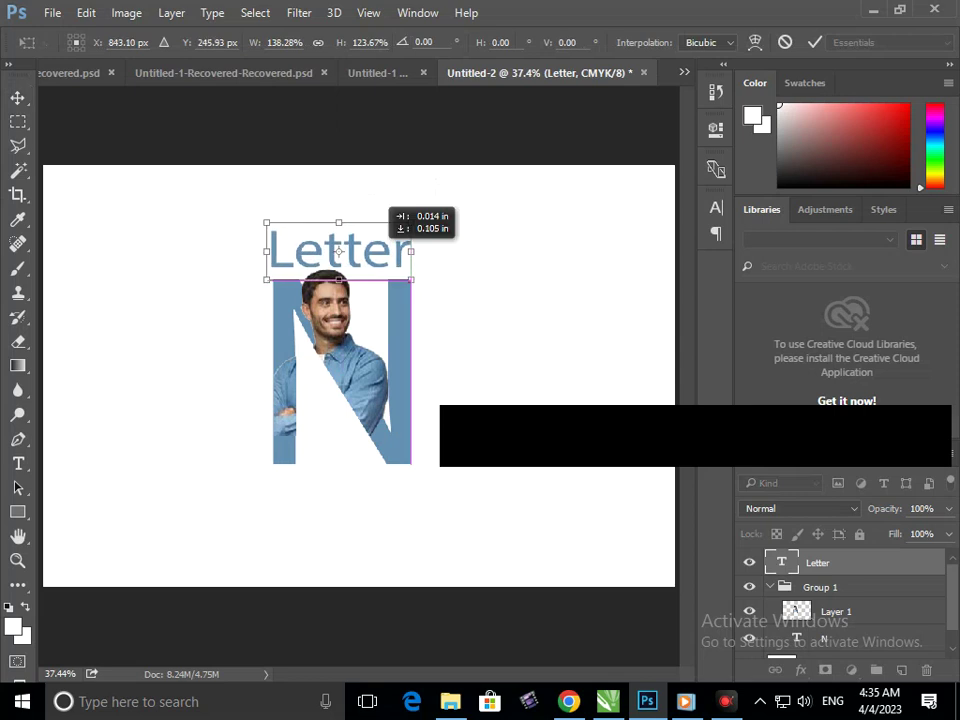
pyautogui.moveTo(411, 211); pyautogui.dragTo(369, 212)
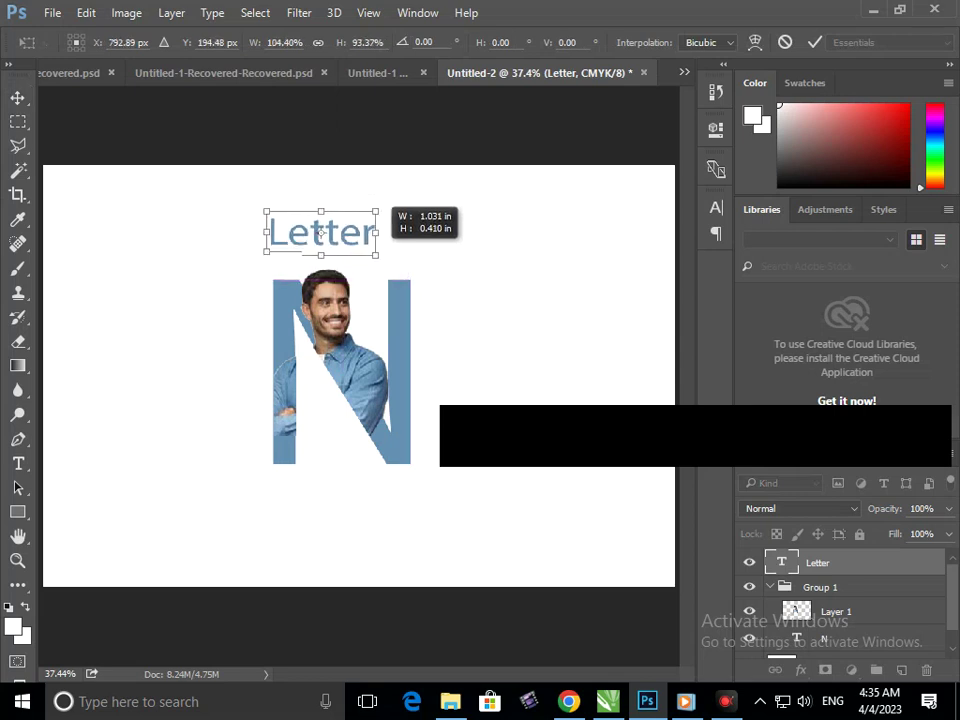
pyautogui.moveTo(316, 232); pyautogui.dragTo(340, 241)
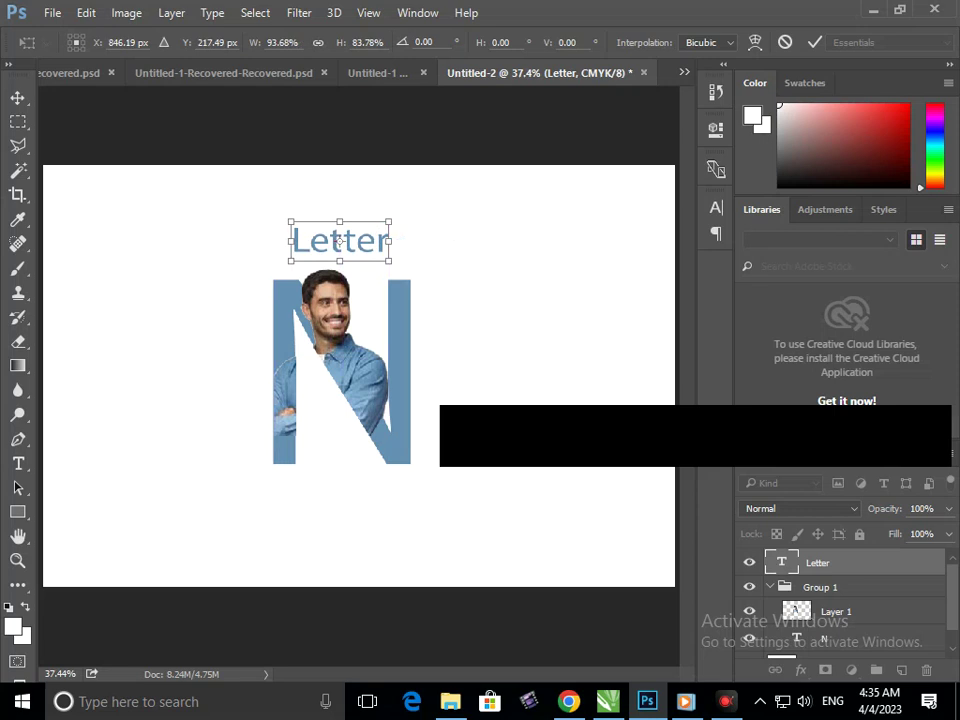
pyautogui.press('Return')
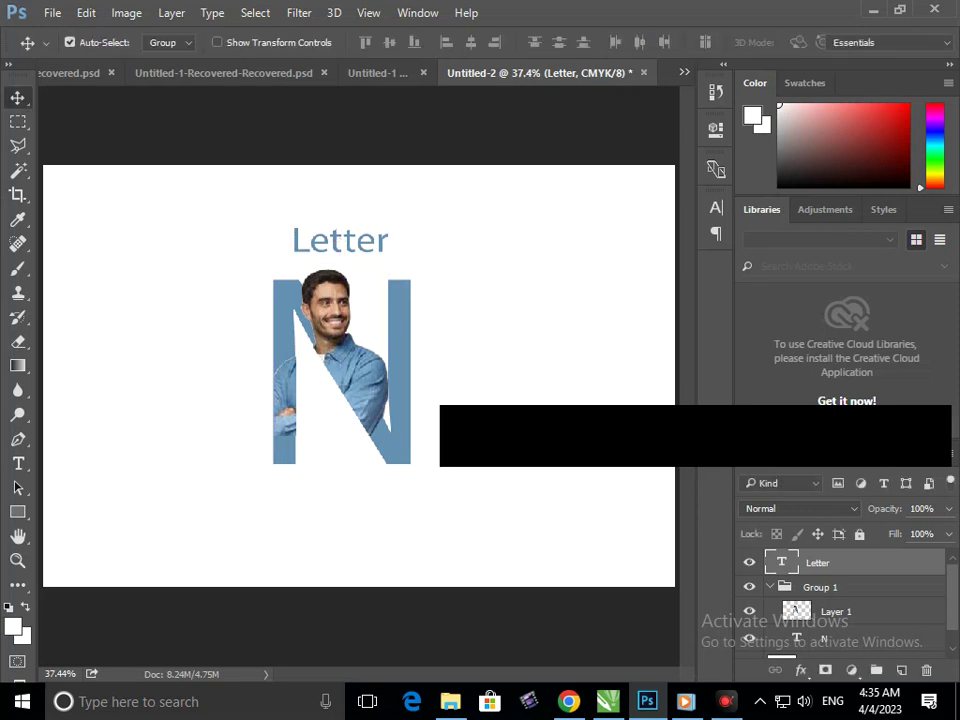
# - Enlarge the Letter text to 118% and reposition it above the N
pyautogui.hotkey('ctrl', 't')
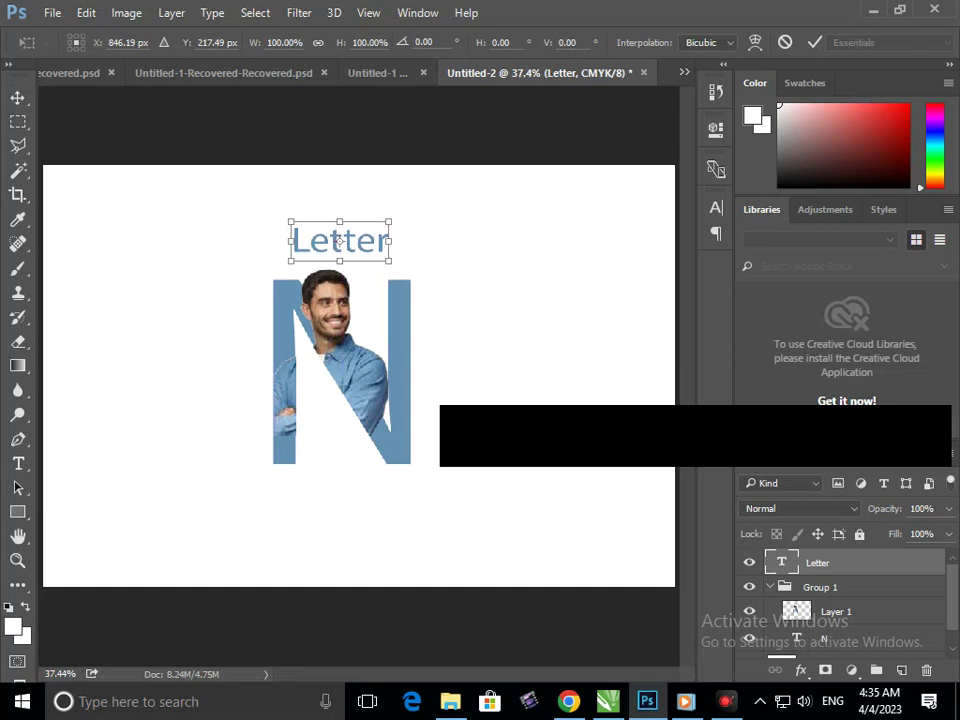
pyautogui.moveTo(389, 261); pyautogui.dragTo(407, 267)
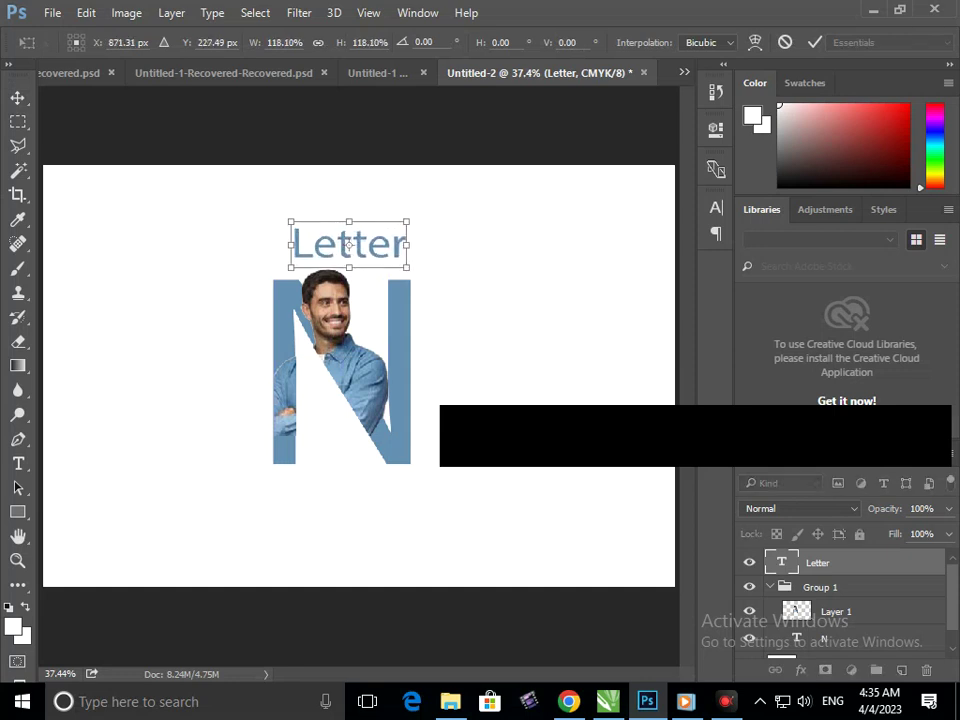
pyautogui.moveTo(348, 244); pyautogui.dragTo(342, 237)
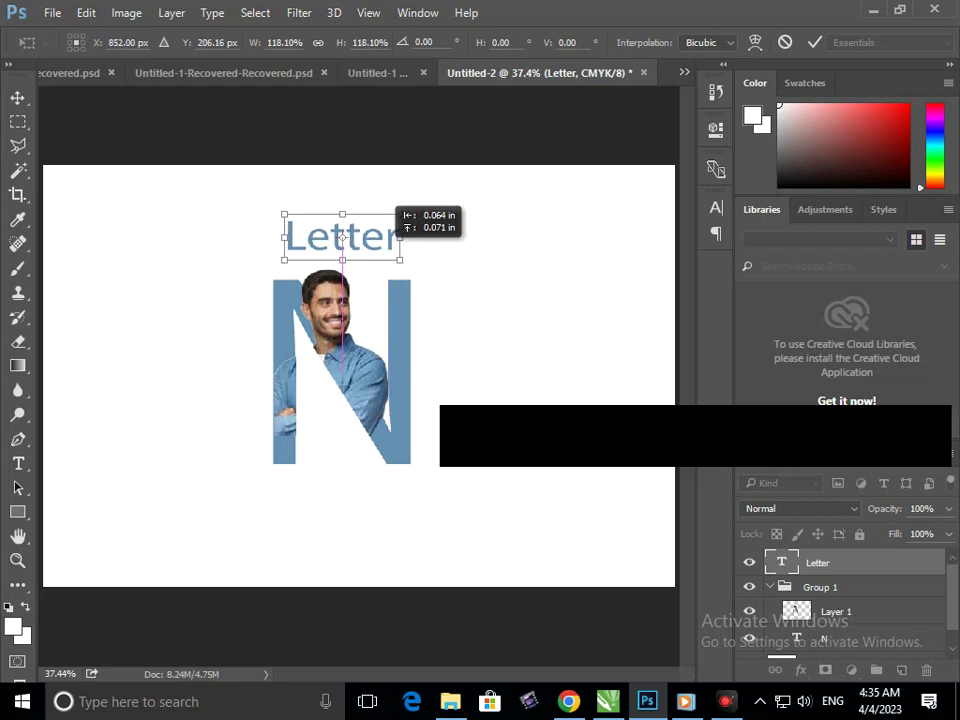
pyautogui.moveTo(342, 237); pyautogui.dragTo(342, 246)
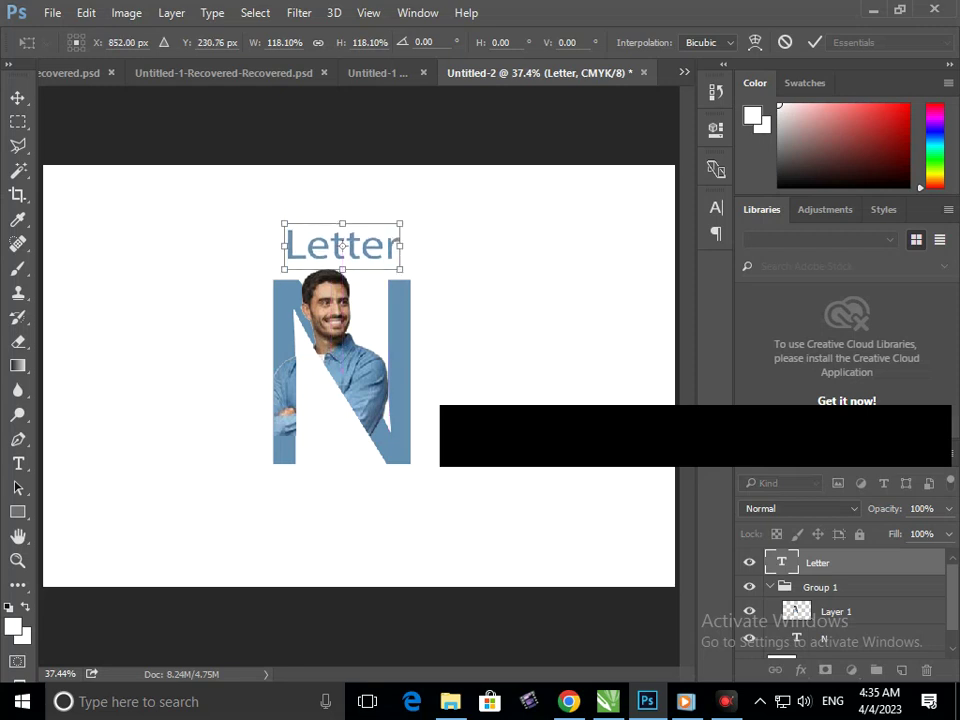
pyautogui.press('Return')
# - Duplicate the Letter text below the N, retype it as 'Poatrait', and centre it
pyautogui.moveTo(342, 246); pyautogui.dragTo(347, 507)
pyautogui.doubleClick(347, 507)
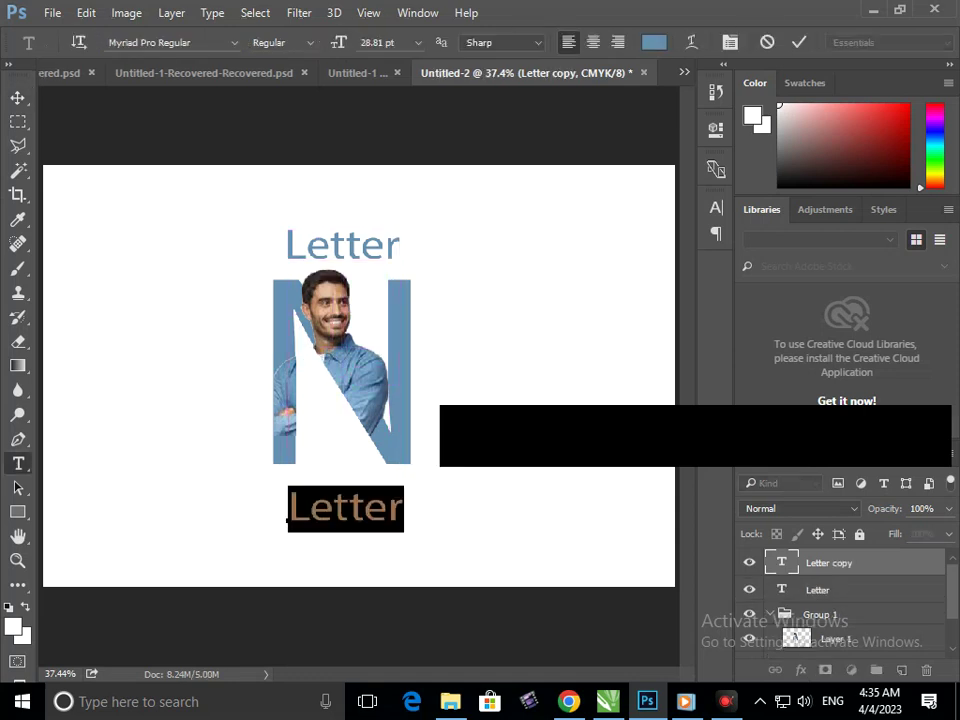
pyautogui.write('Poatrait')
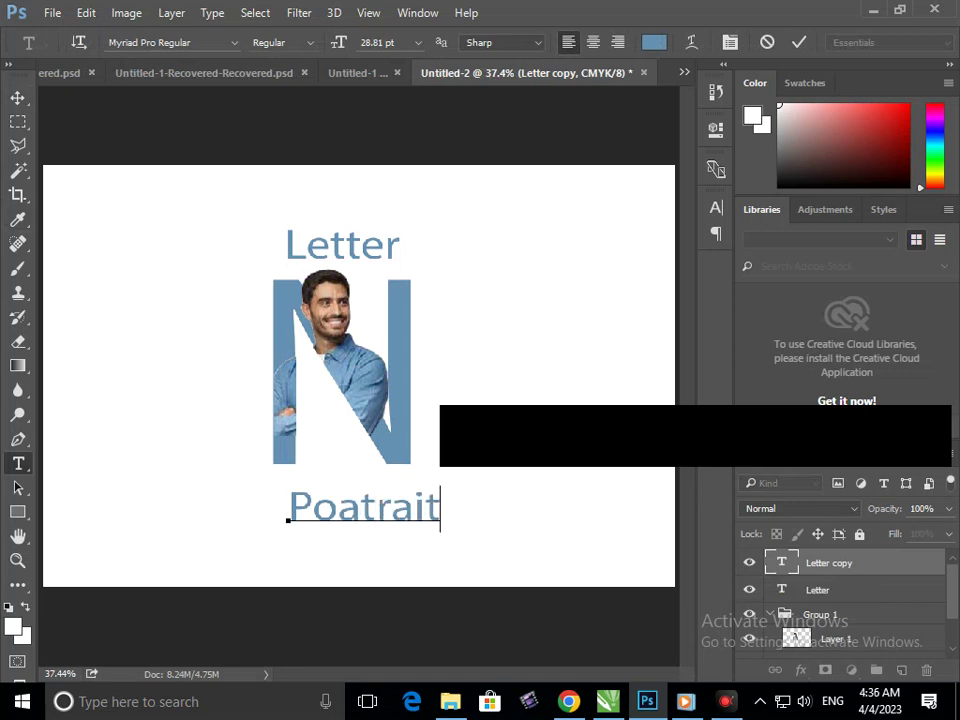
pyautogui.click(18, 97)
pyautogui.moveTo(350, 505); pyautogui.dragTo(334, 505)
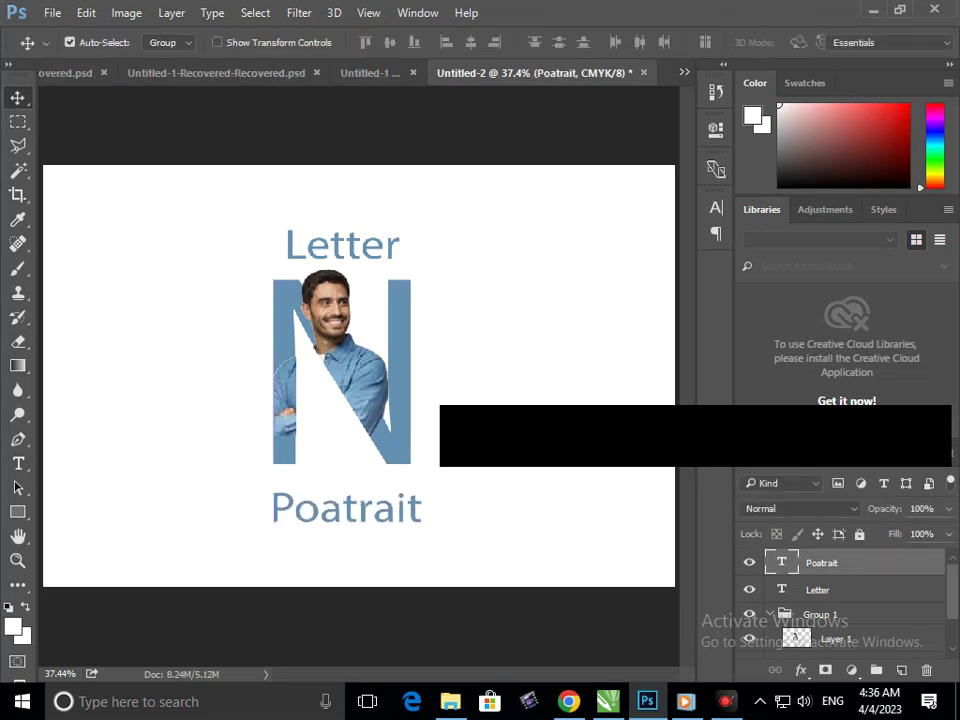
pyautogui.scroll(-2, 845, 600)
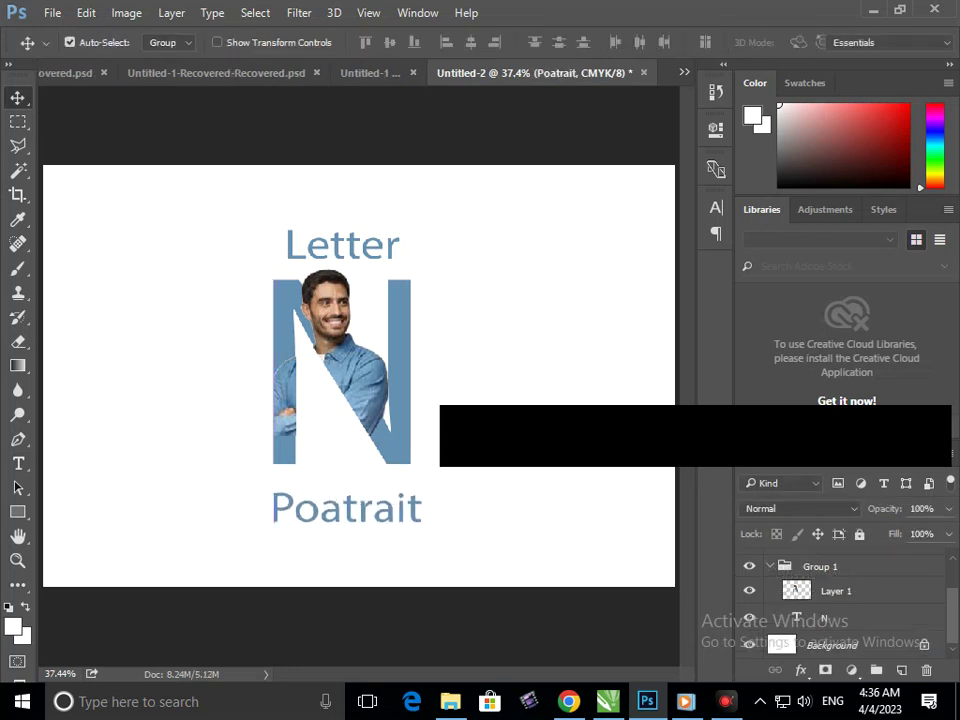
# - Fill the Background layer with a diagonal violet-to-orange gradient and bring up the Gradient Editor
pyautogui.click(832, 644)
pyautogui.press('g')
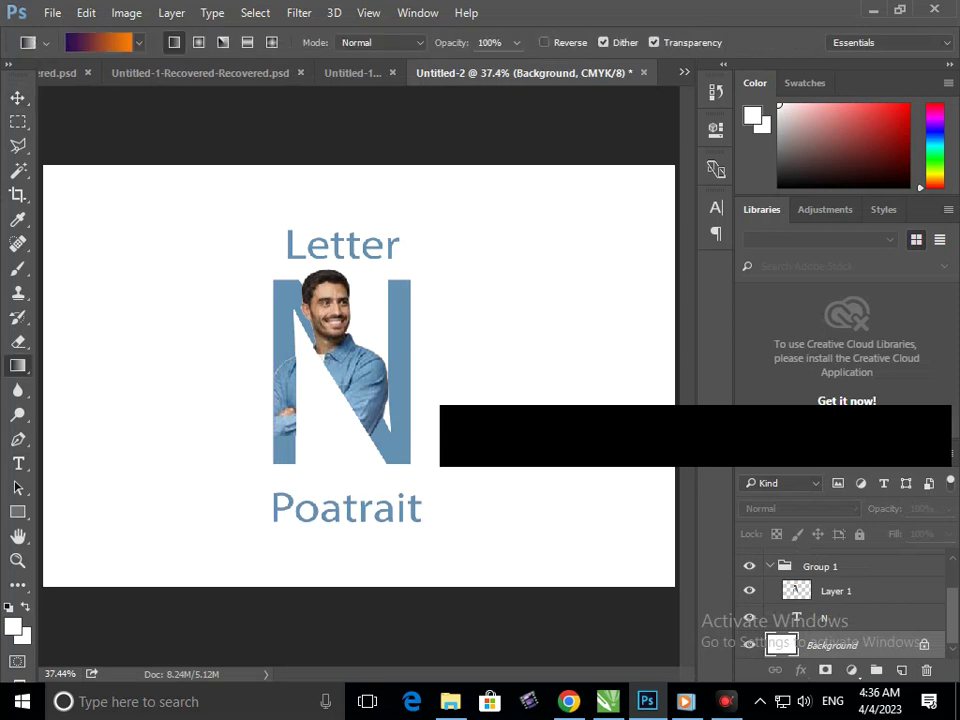
pyautogui.moveTo(60, 190); pyautogui.dragTo(585, 482)
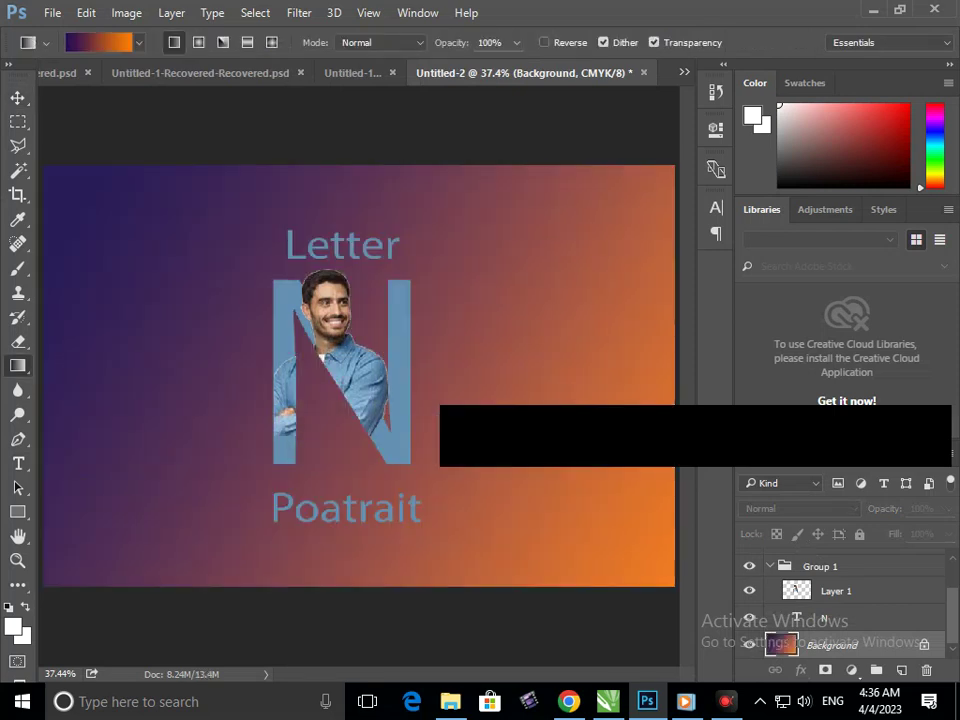
pyautogui.click(100, 42)
pyautogui.moveTo(359, 95)
pyautogui.mouseDown()
pyautogui.moveTo(413, 120)
pyautogui.moveTo(591, 114)
pyautogui.mouseUp()
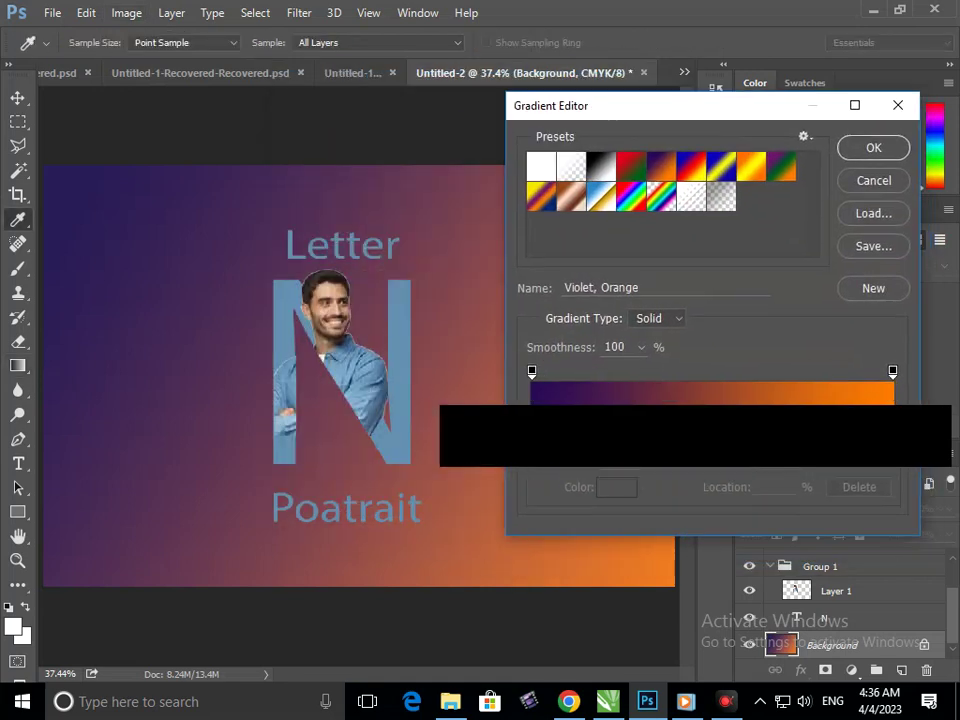
# - Set the gradient's left stop to the N's blue, sampled from the canvas
pyautogui.click(531, 371)
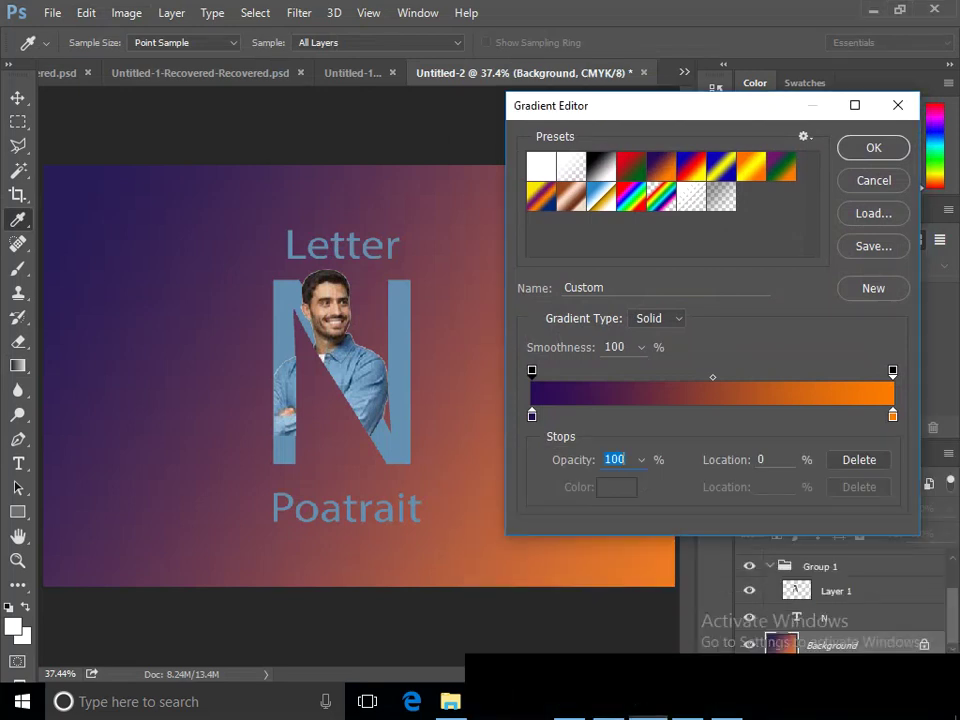
pyautogui.doubleClick(531, 414)
pyautogui.moveTo(400, 117); pyautogui.dragTo(746, 150)
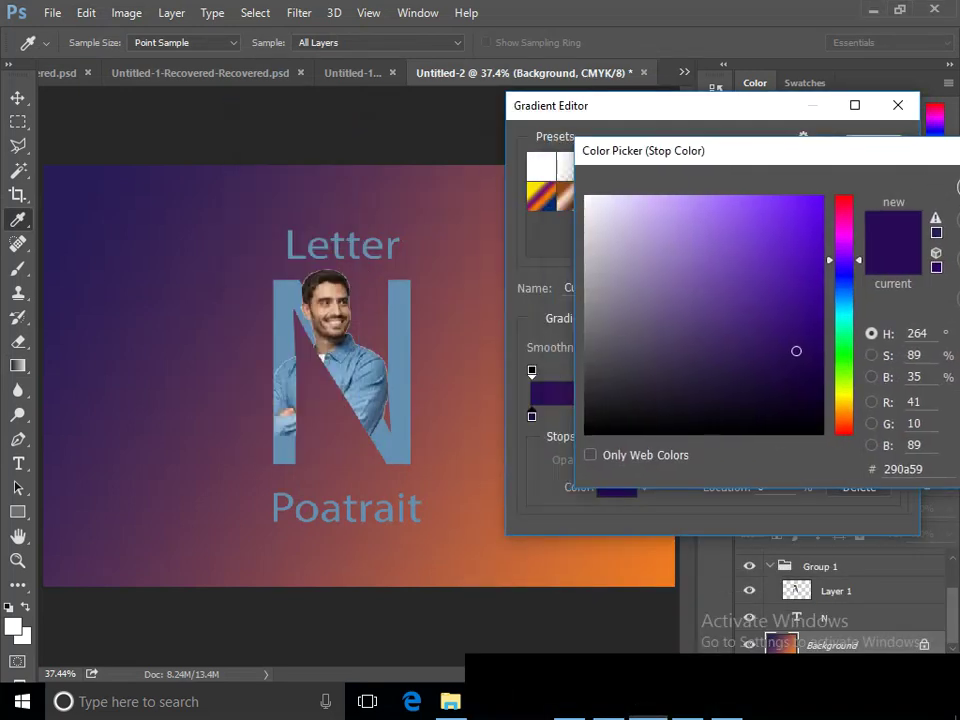
pyautogui.click(405, 298)
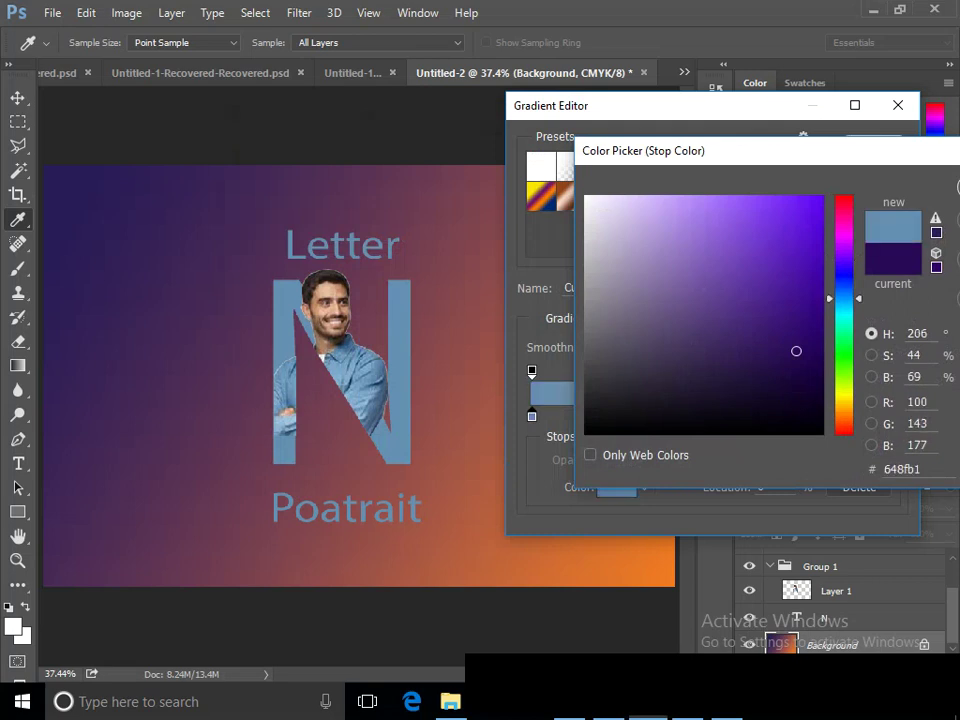
pyautogui.moveTo(650, 150); pyautogui.dragTo(334, 238)
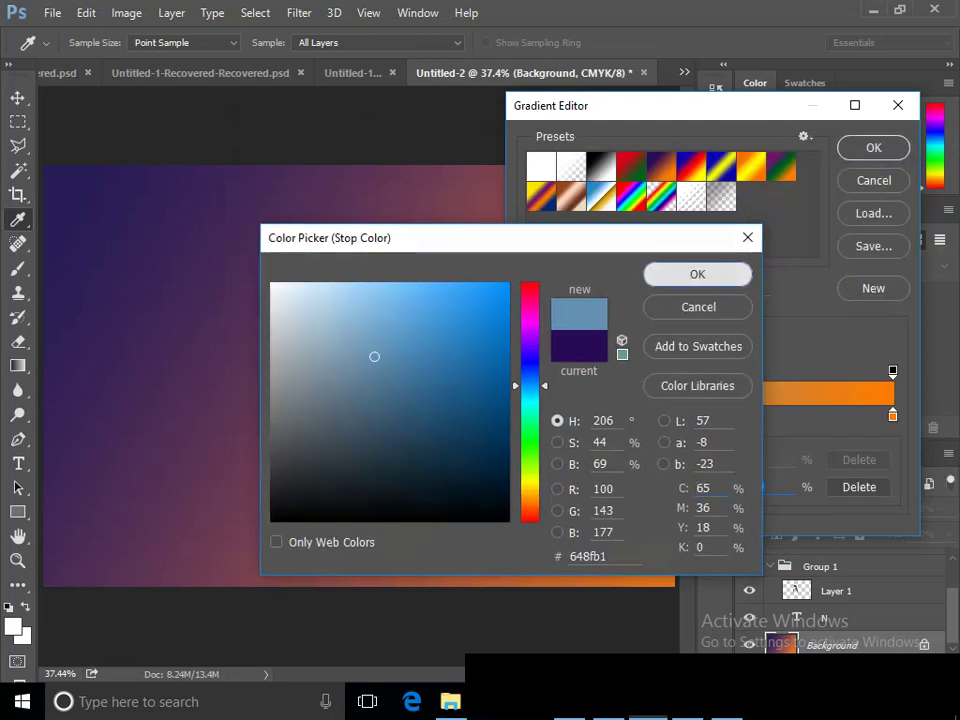
pyautogui.click(701, 274)
# - Set the right stop to the same blue #648fb1, fill the background, then undo the fill
pyautogui.click(893, 371)
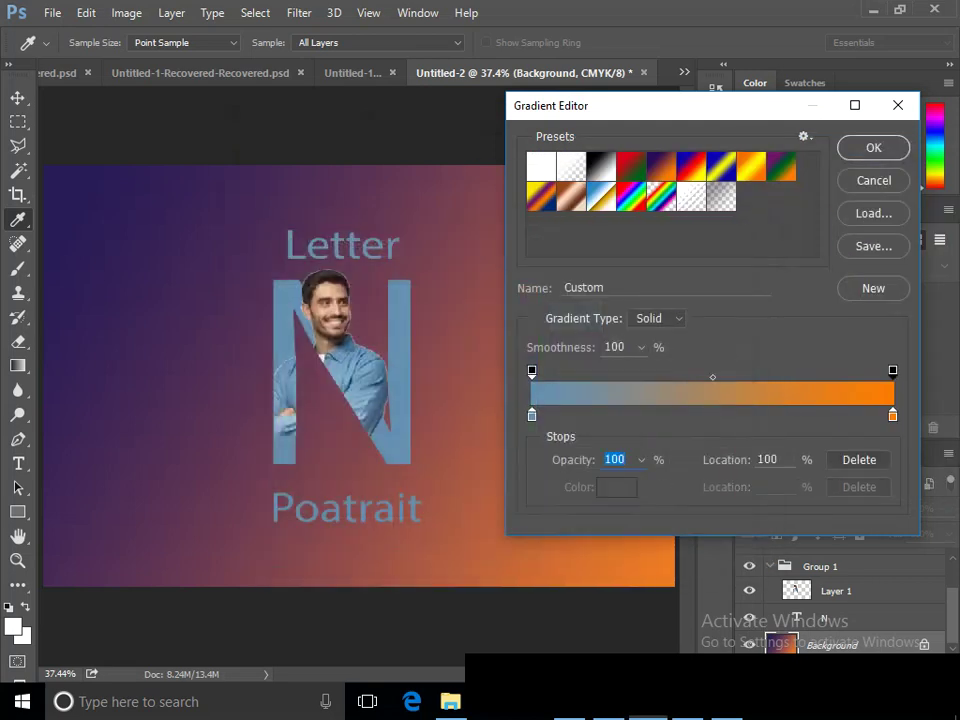
pyautogui.doubleClick(893, 415)
pyautogui.moveTo(360, 238)
pyautogui.mouseDown()
pyautogui.moveTo(631, 207)
pyautogui.moveTo(465, 251)
pyautogui.mouseUp()
pyautogui.click(398, 320)
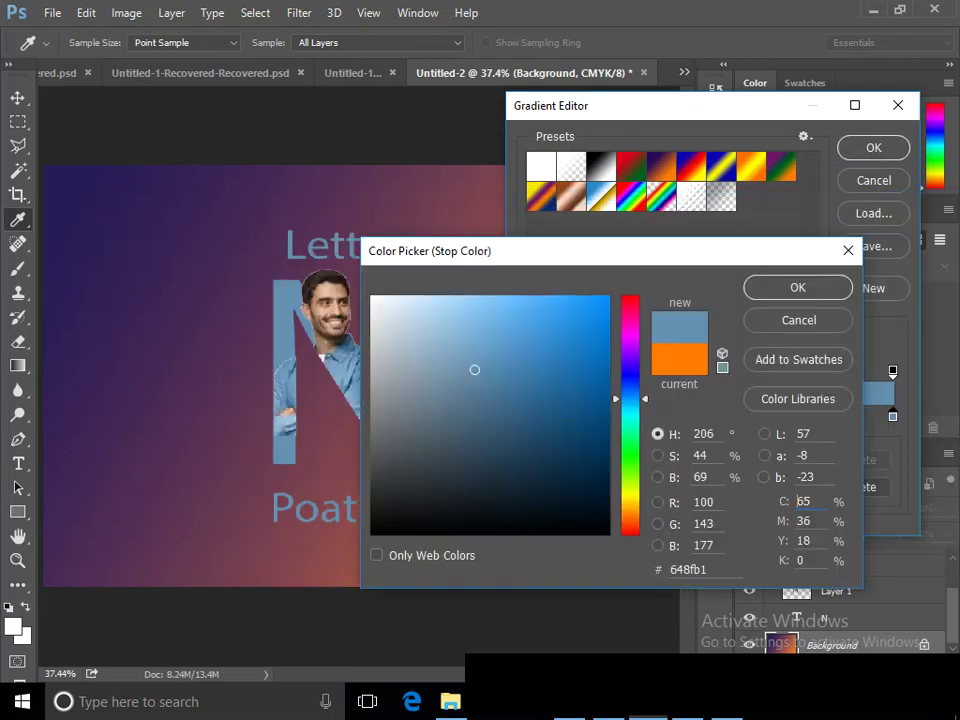
pyautogui.press('Return')
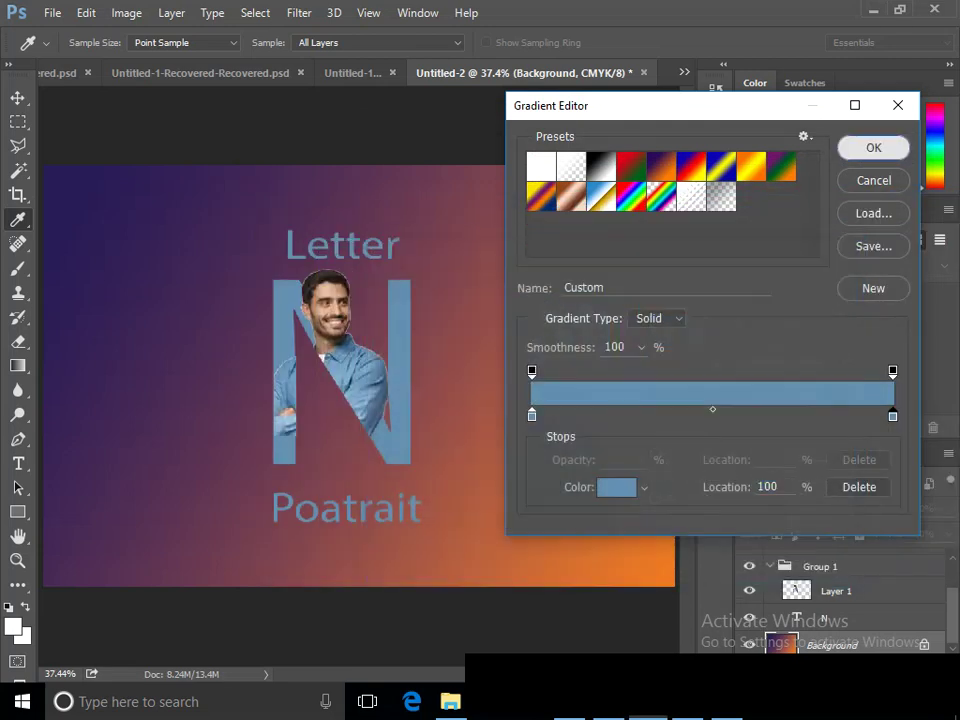
pyautogui.press('Return')
pyautogui.moveTo(101, 181); pyautogui.dragTo(214, 240)
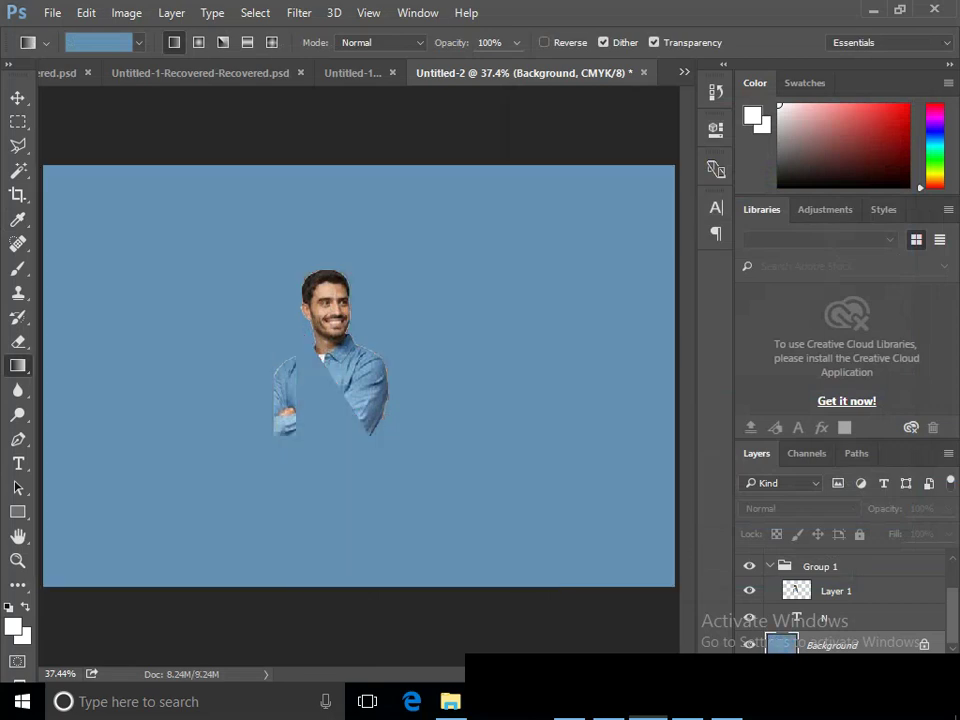
pyautogui.hotkey('ctrl', 'z')
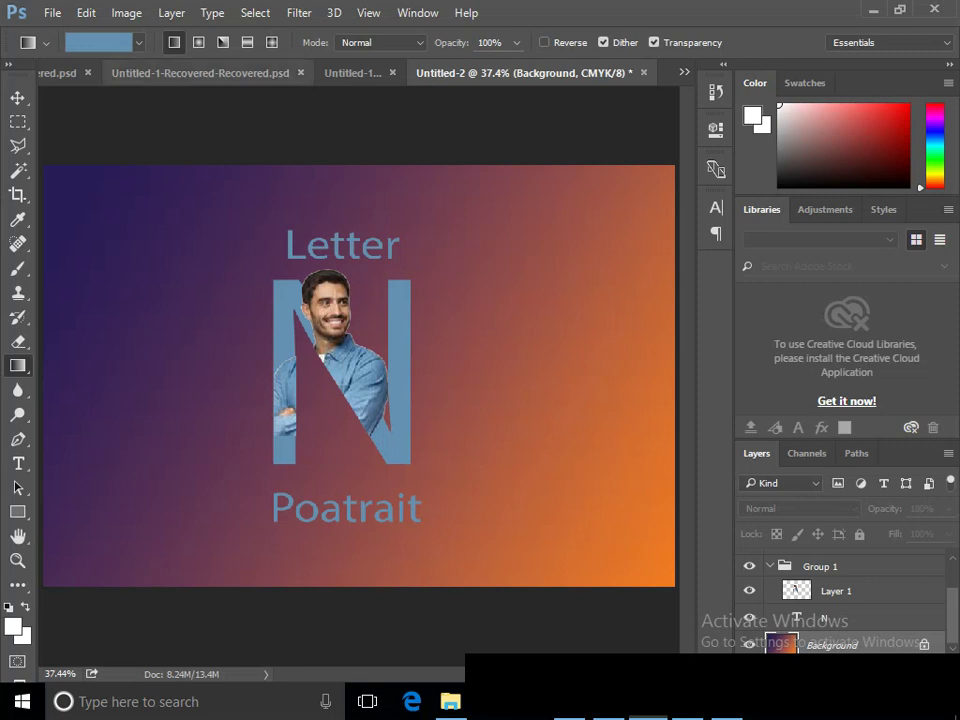
# - Set both gradient stops to light blue (#7ec1f5) and fill the background
pyautogui.click(98, 42)
pyautogui.moveTo(577, 109); pyautogui.dragTo(632, 95)
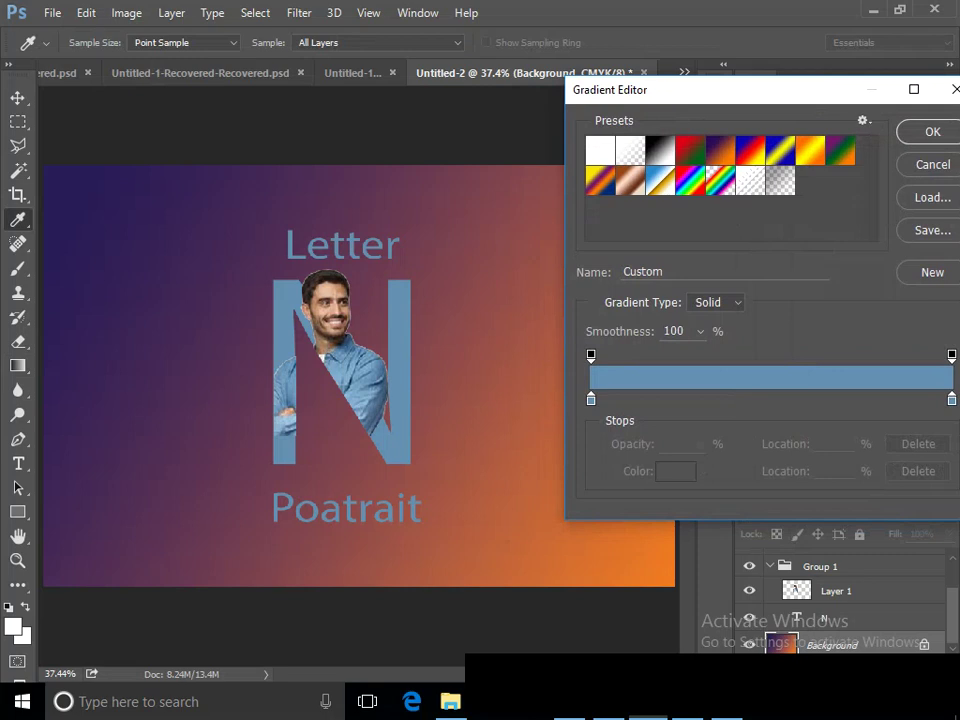
pyautogui.click(591, 399)
pyautogui.click(675, 471)
pyautogui.moveTo(498, 361); pyautogui.dragTo(484, 315)
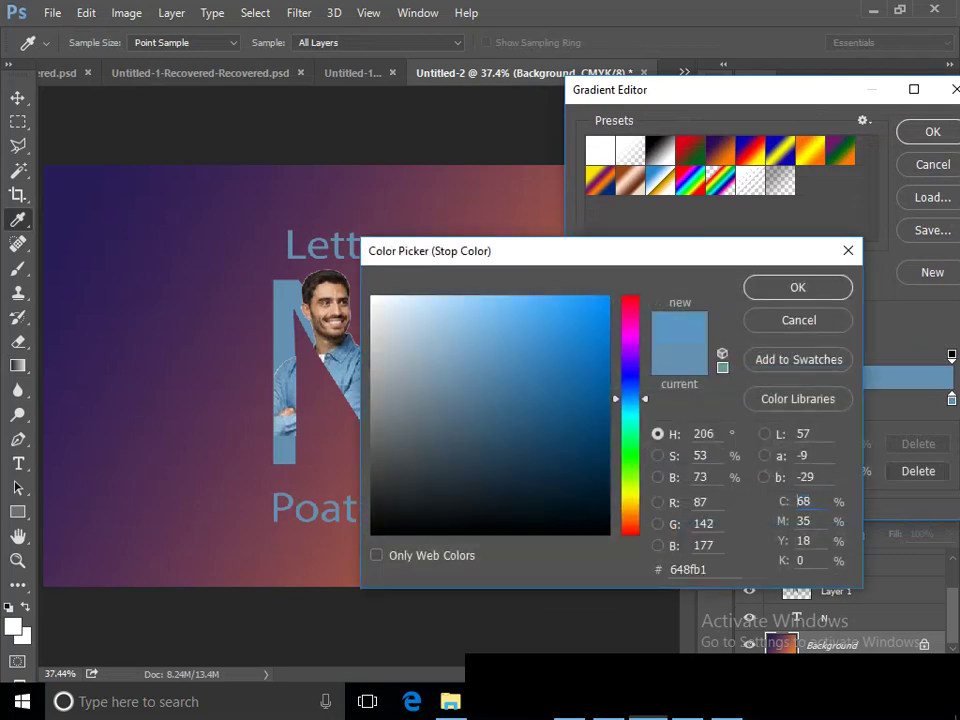
pyautogui.click(798, 287)
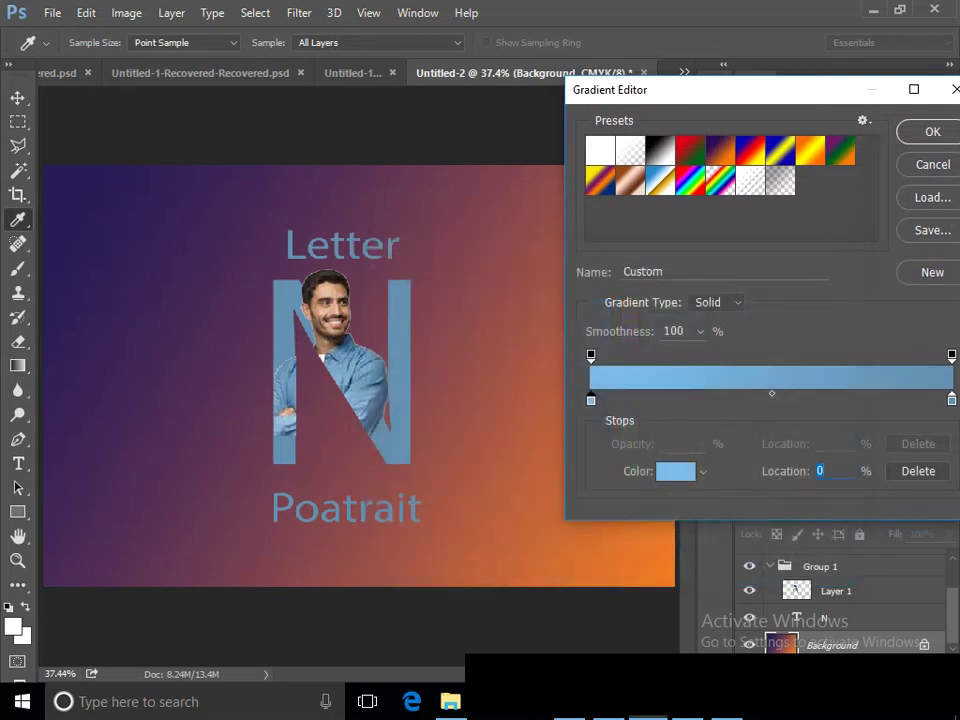
pyautogui.moveTo(707, 98); pyautogui.dragTo(370, 126)
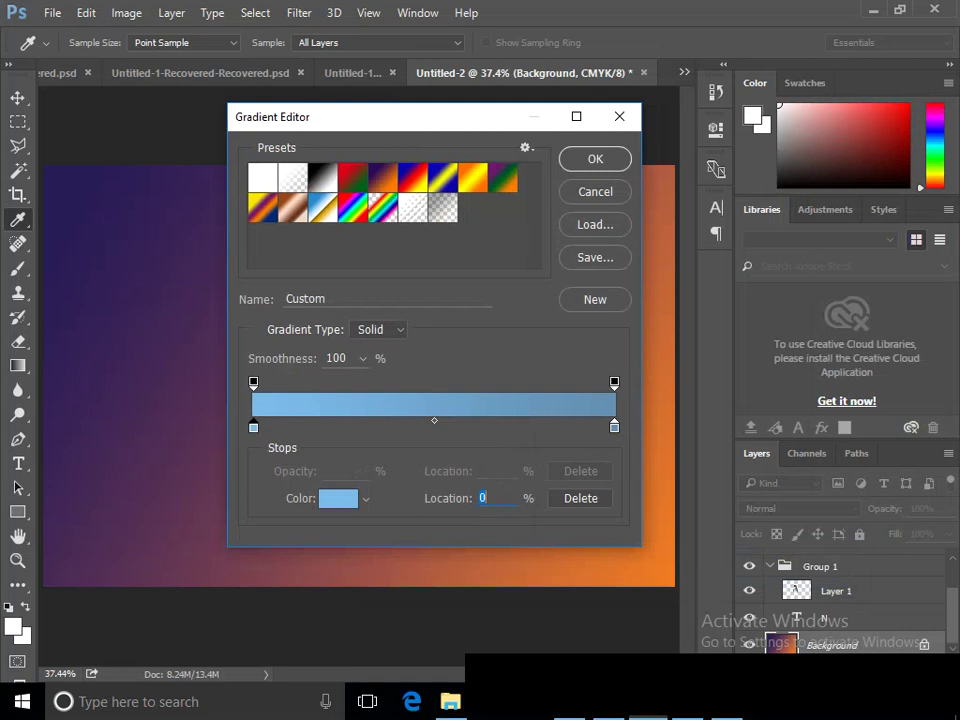
pyautogui.click(614, 426)
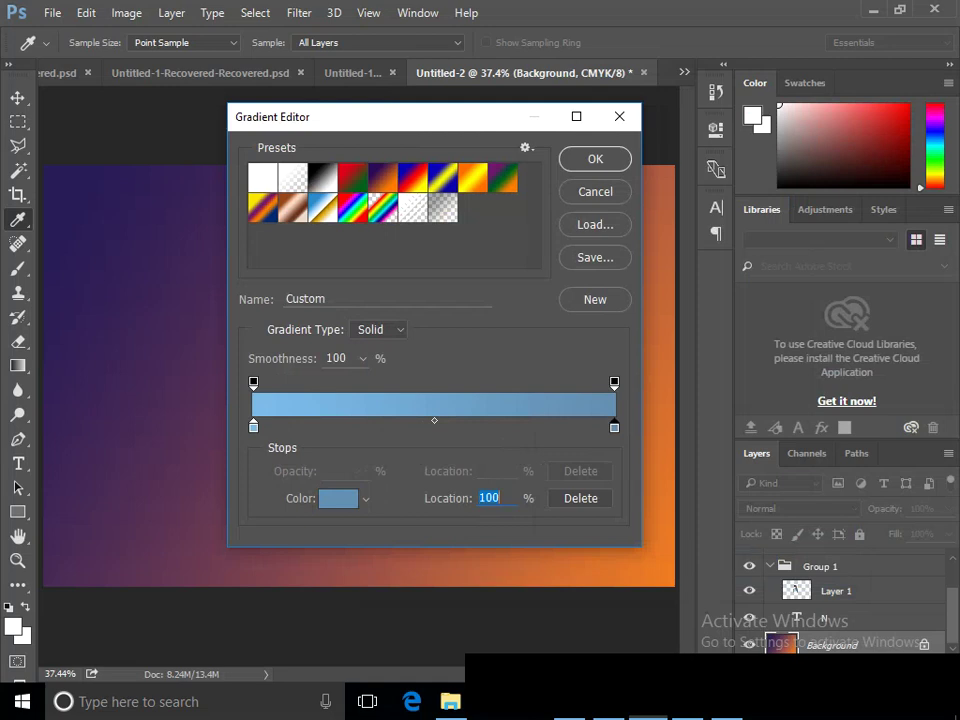
pyautogui.click(338, 498)
pyautogui.click(487, 305)
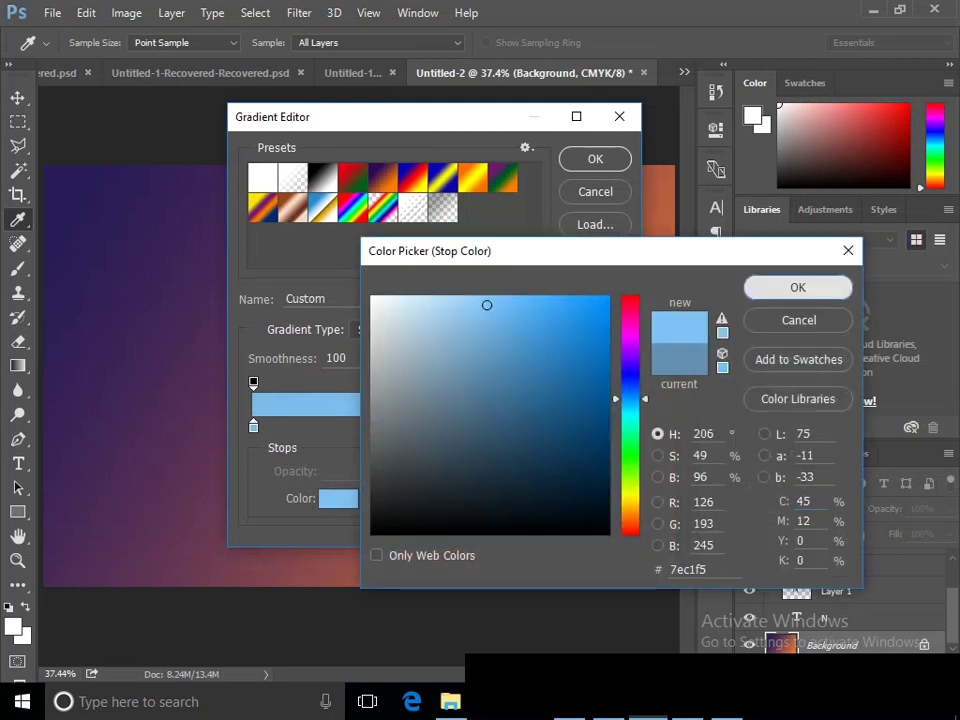
pyautogui.press('Return')
pyautogui.press('Return')
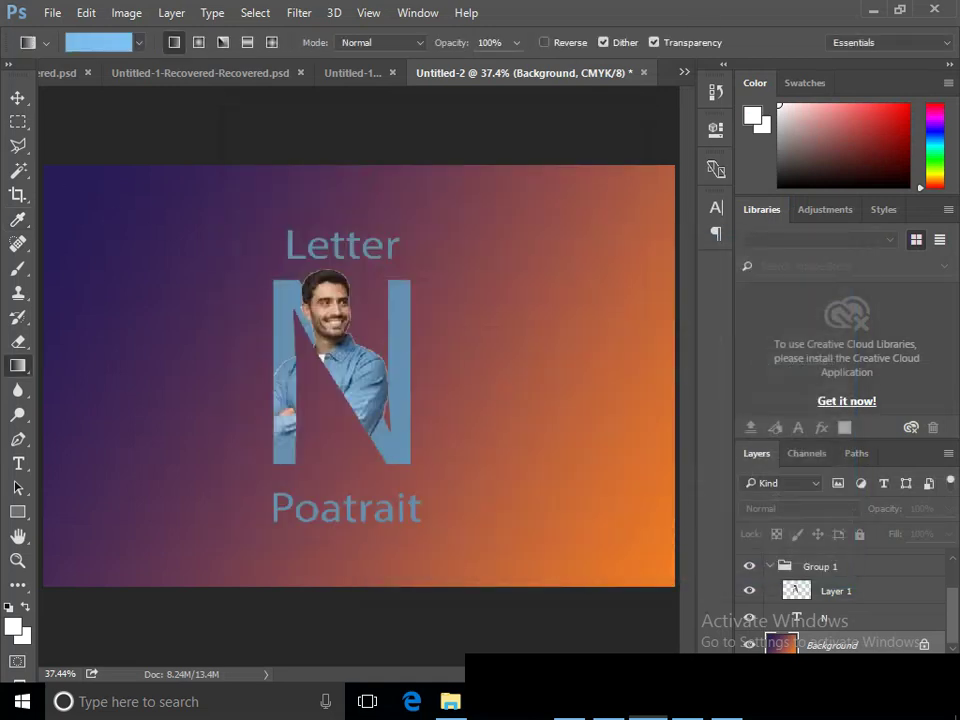
pyautogui.moveTo(300, 300); pyautogui.dragTo(600, 400)
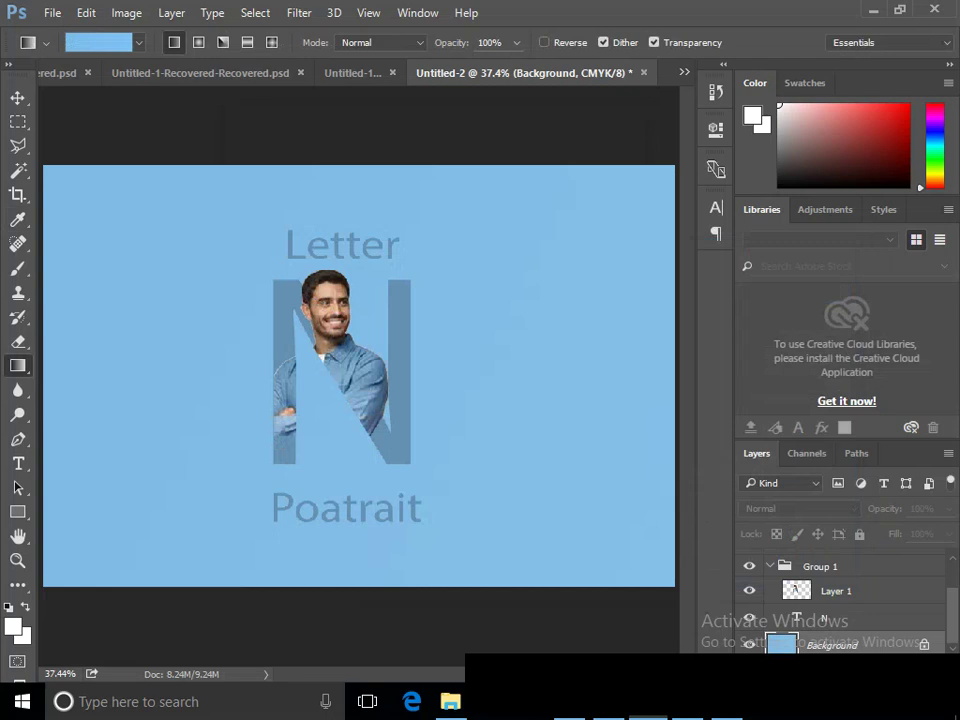
# - Add a pale #bfd6e8 middle stop and reapply the gradient diagonally from top-left to bottom-right
pyautogui.click(98, 42)
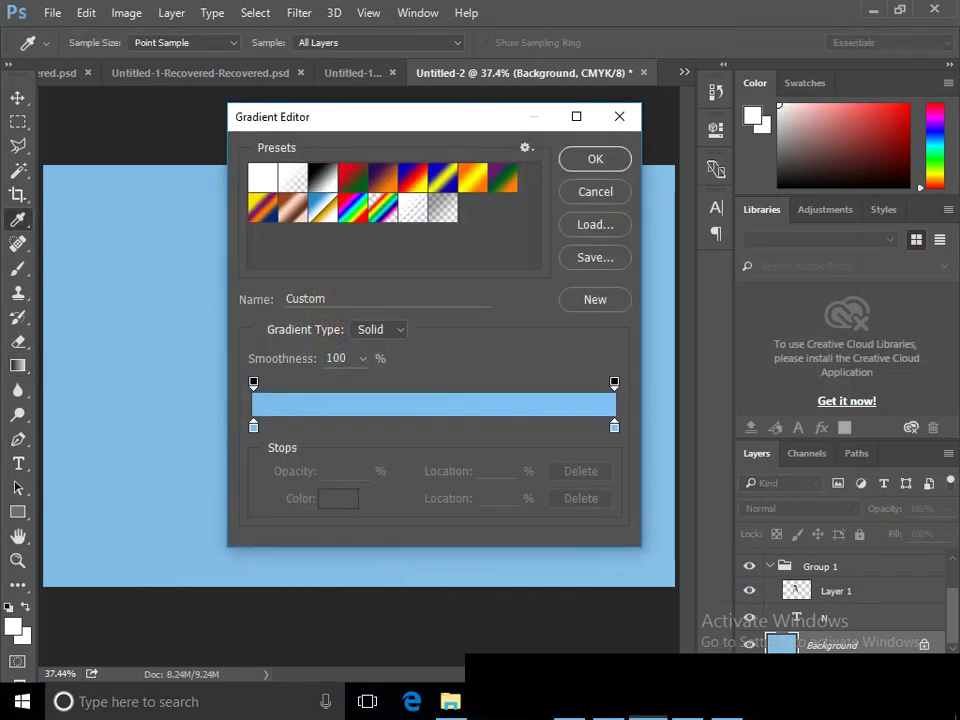
pyautogui.click(253, 427)
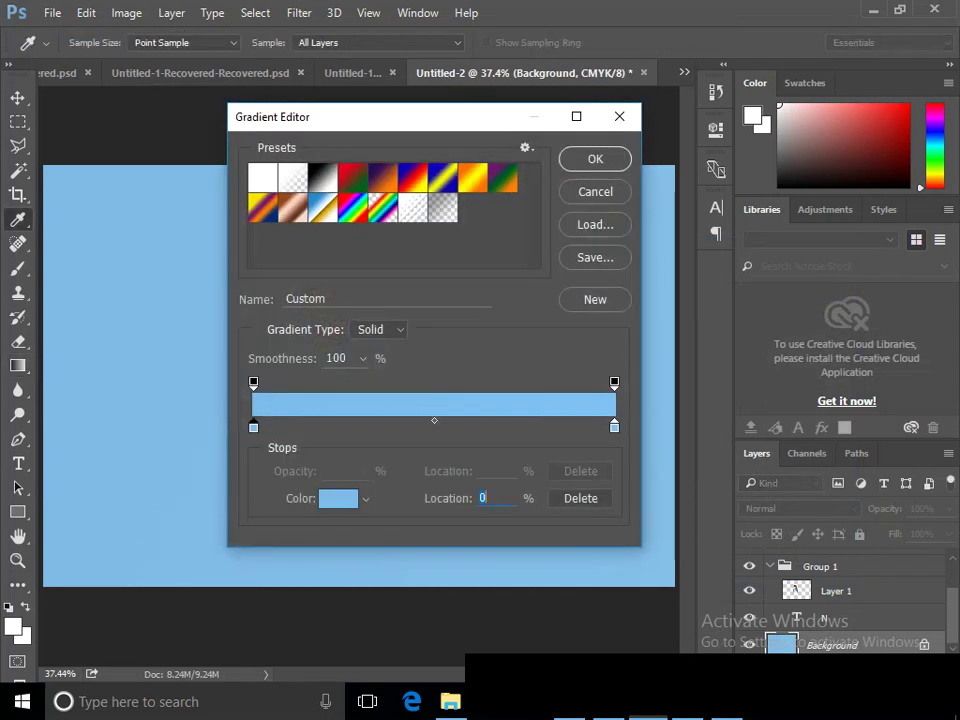
pyautogui.click(434, 420)
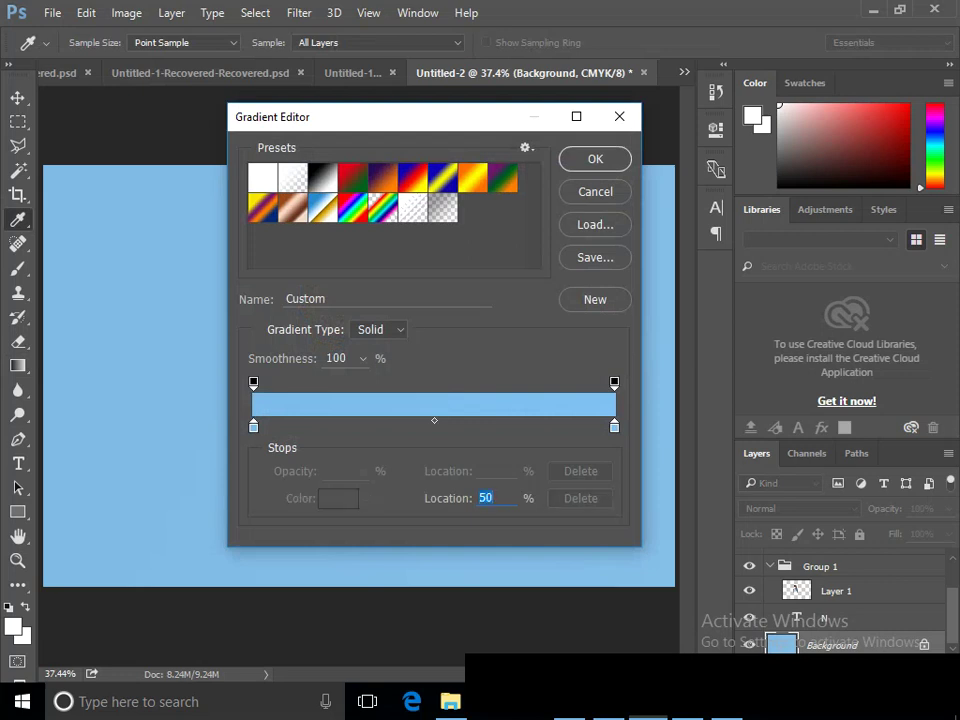
pyautogui.moveTo(434, 427); pyautogui.dragTo(430, 427)
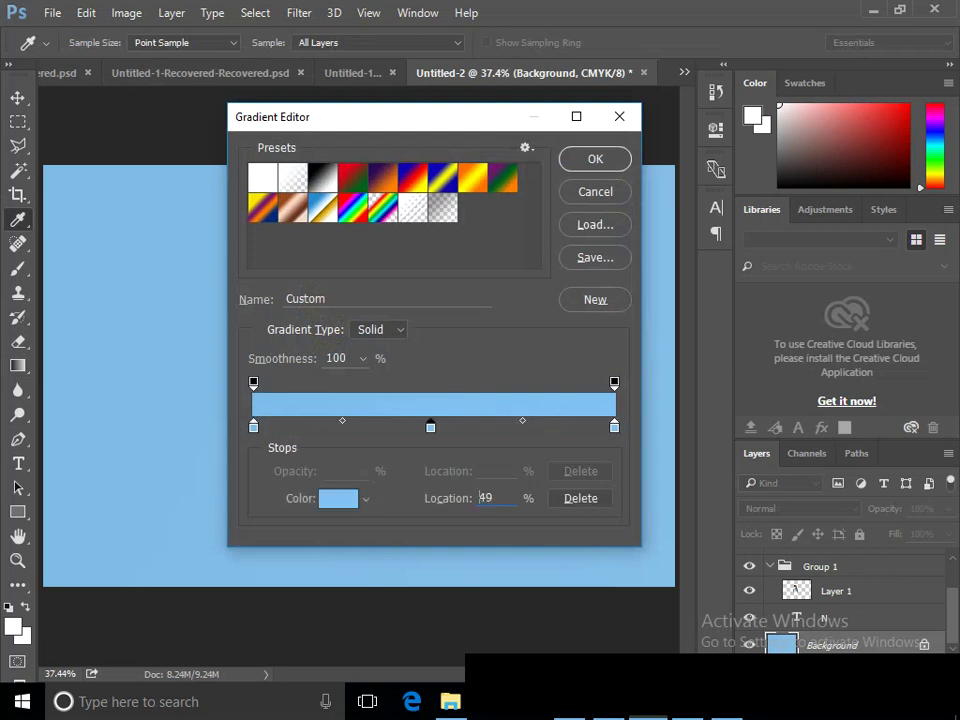
pyautogui.click(338, 498)
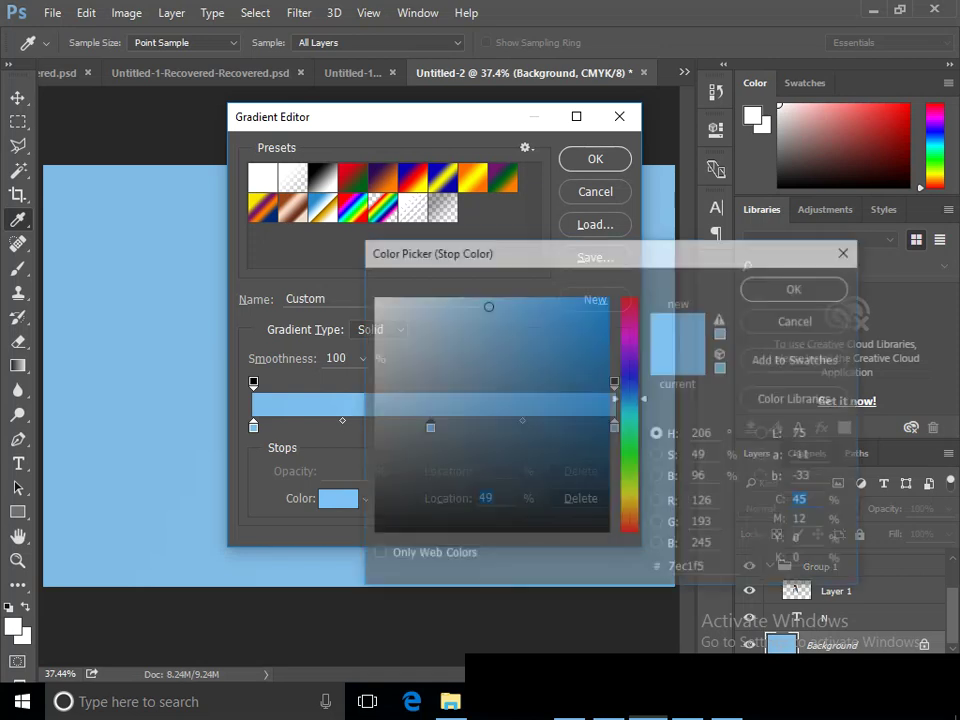
pyautogui.click(391, 296)
pyautogui.moveTo(391, 296); pyautogui.dragTo(411, 317)
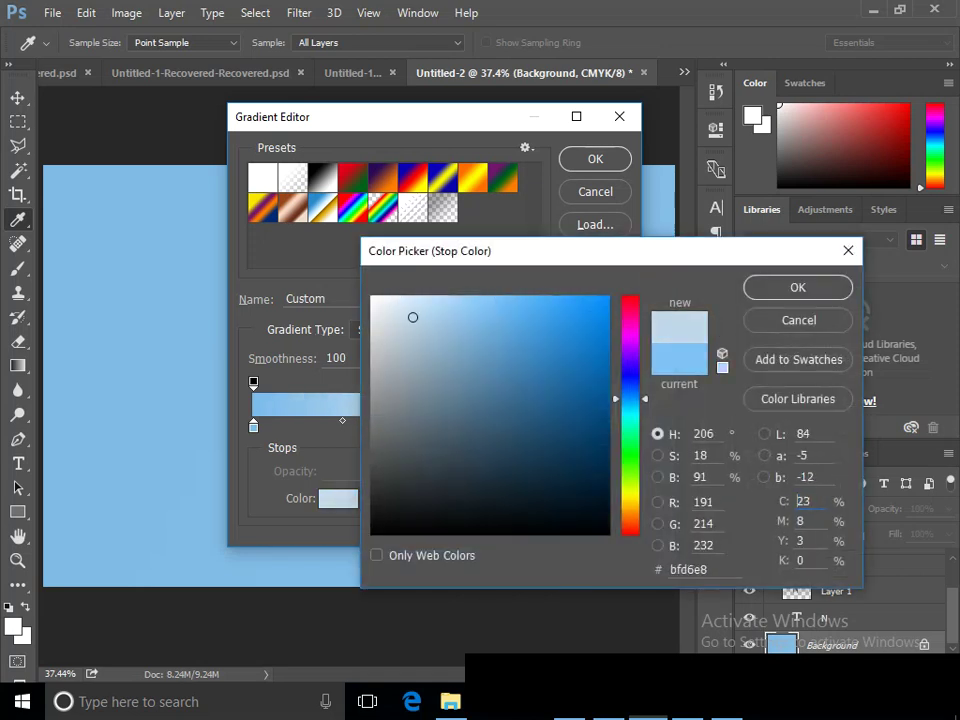
pyautogui.press('Return')
pyautogui.press('Return')
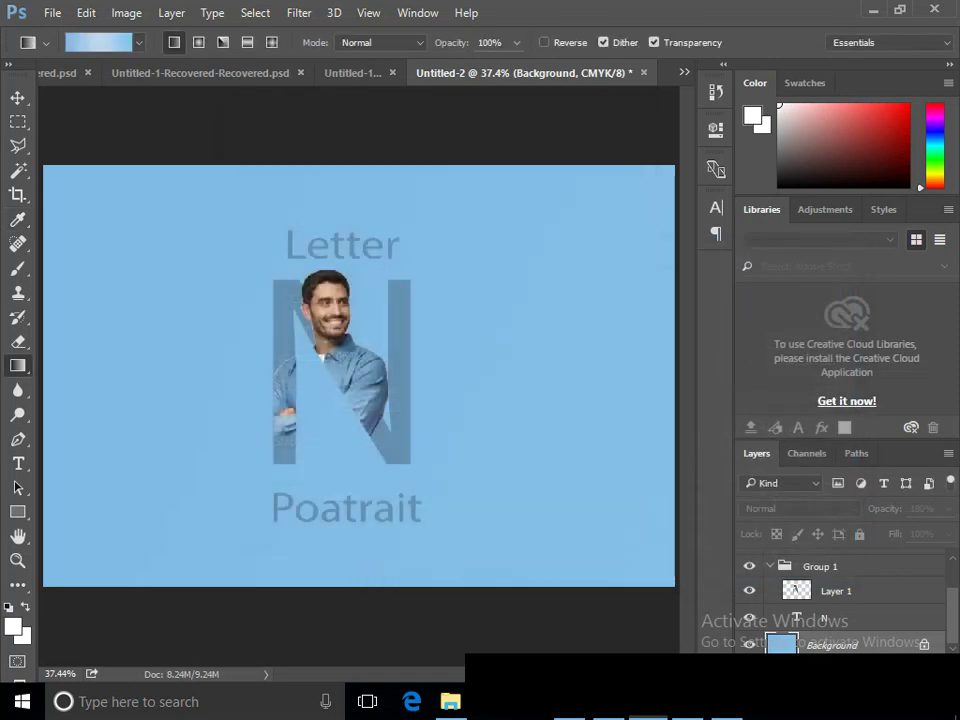
pyautogui.moveTo(58, 182); pyautogui.dragTo(632, 553)
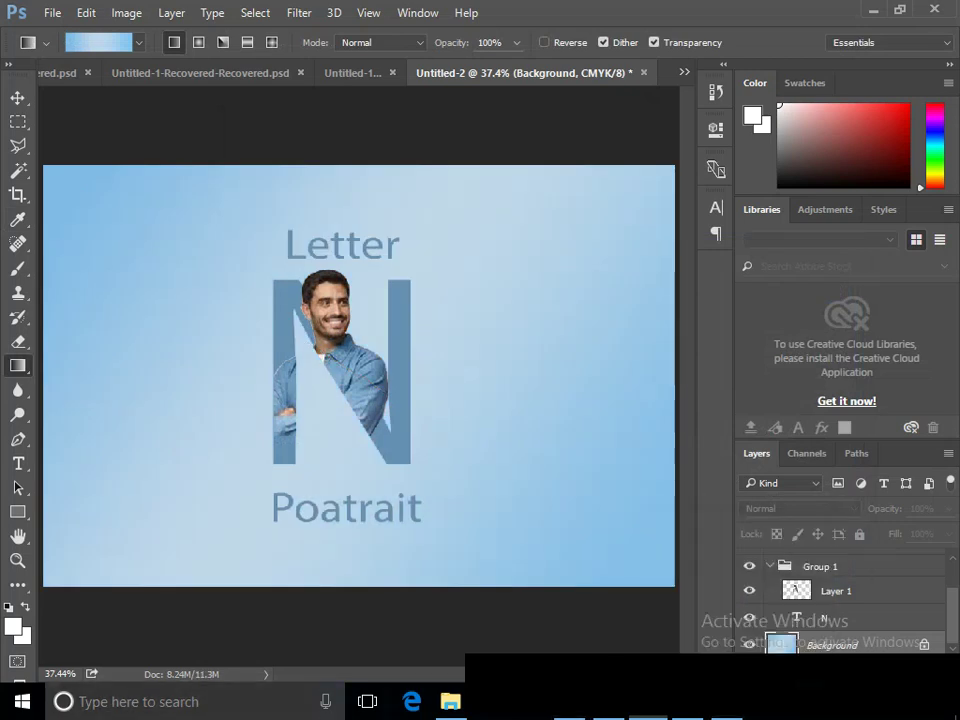
# - Select all the Letter text for editing and bring up its colour picker
pyautogui.press('m')
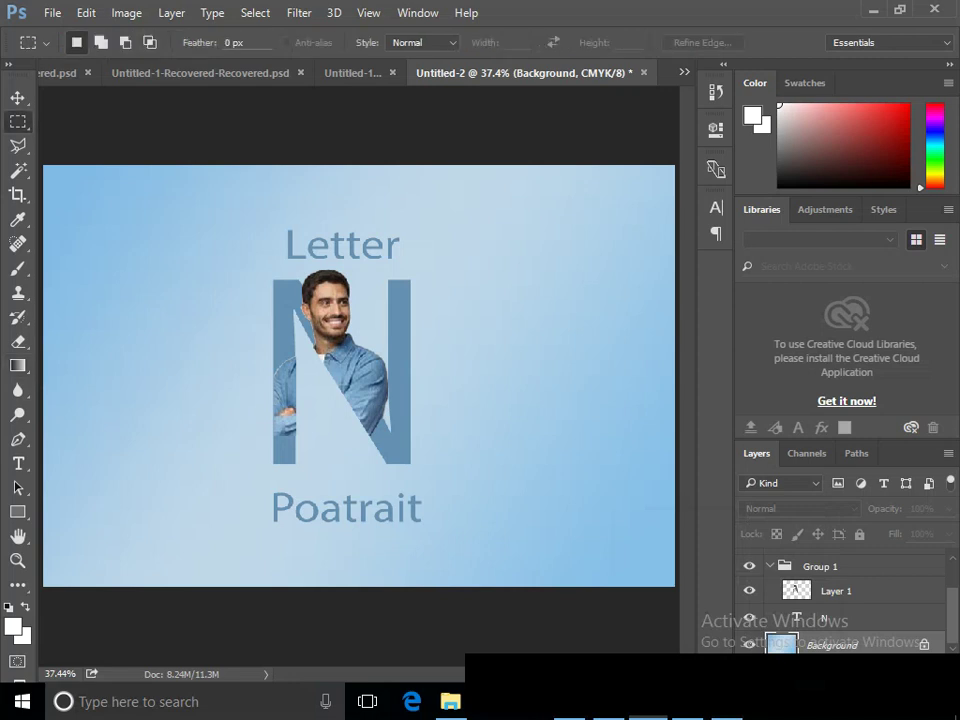
pyautogui.scroll(2, 845, 600)
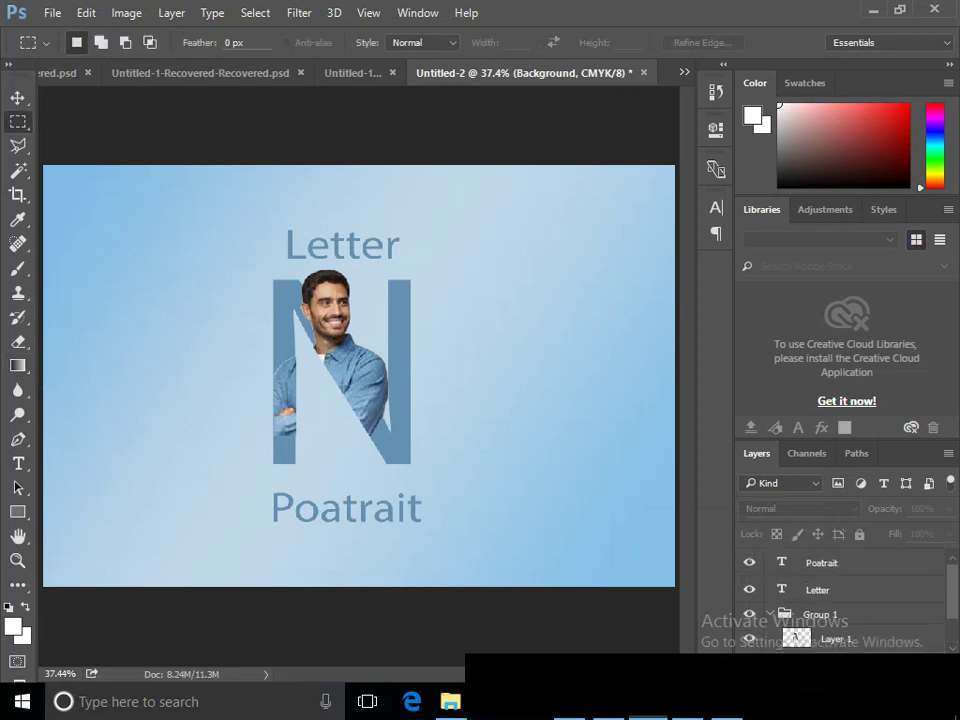
pyautogui.click(822, 562)
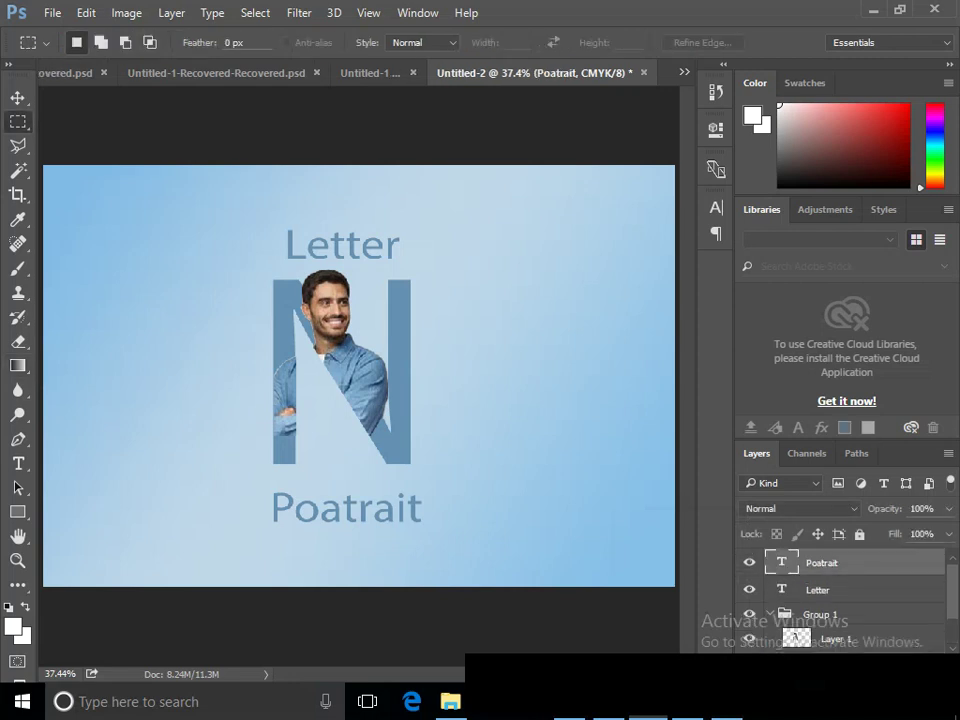
pyautogui.doubleClick(782, 589)
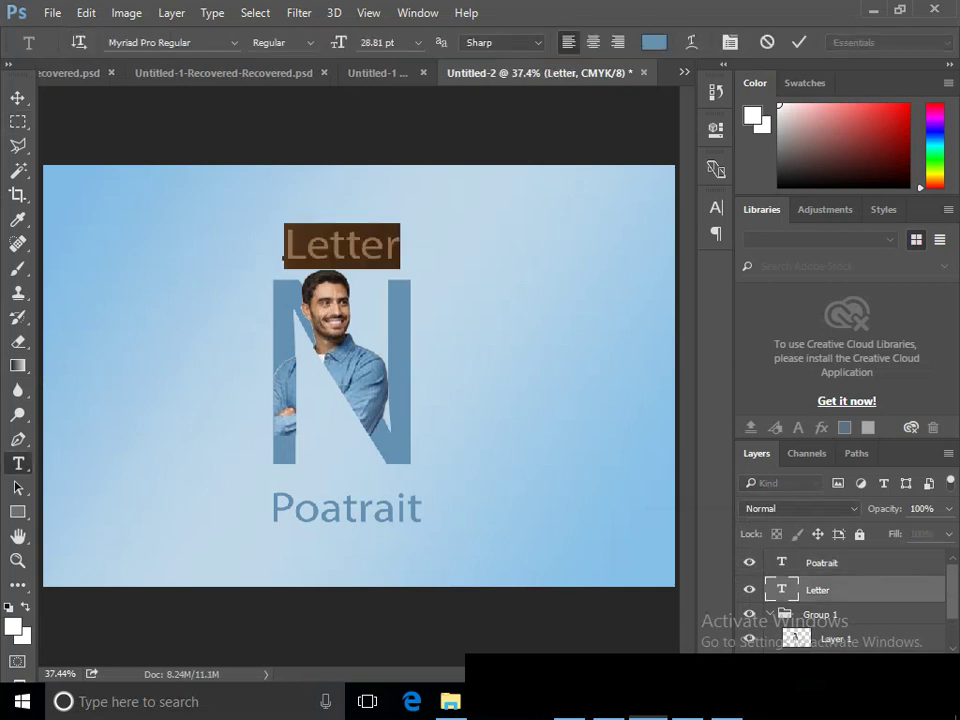
pyautogui.click(654, 42)
# - Try several colours for the Letter text, settling on vivid blue #0926ff
pyautogui.click(372, 312)
pyautogui.moveTo(372, 312); pyautogui.dragTo(431, 384)
pyautogui.click(630, 489)
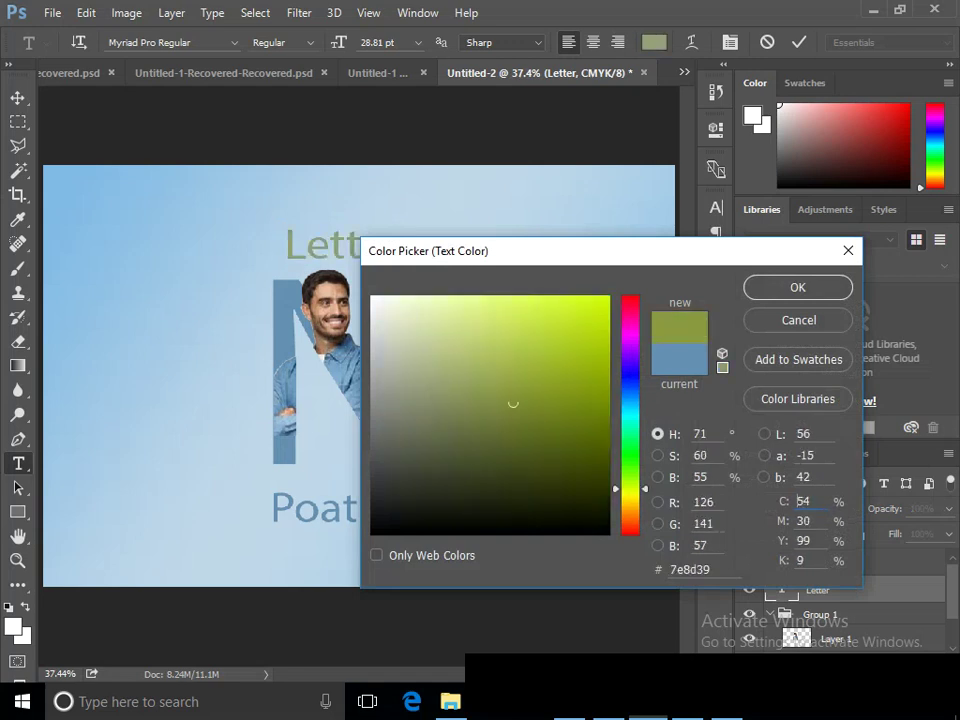
pyautogui.moveTo(514, 413); pyautogui.dragTo(597, 395)
pyautogui.moveTo(630, 489)
pyautogui.mouseDown()
pyautogui.moveTo(630, 395)
pyautogui.moveTo(600, 328)
pyautogui.moveTo(605, 308)
pyautogui.mouseUp()
pyautogui.moveTo(630, 395); pyautogui.dragTo(630, 377)
pyautogui.click(601, 297)
pyautogui.moveTo(630, 398); pyautogui.dragTo(630, 380)
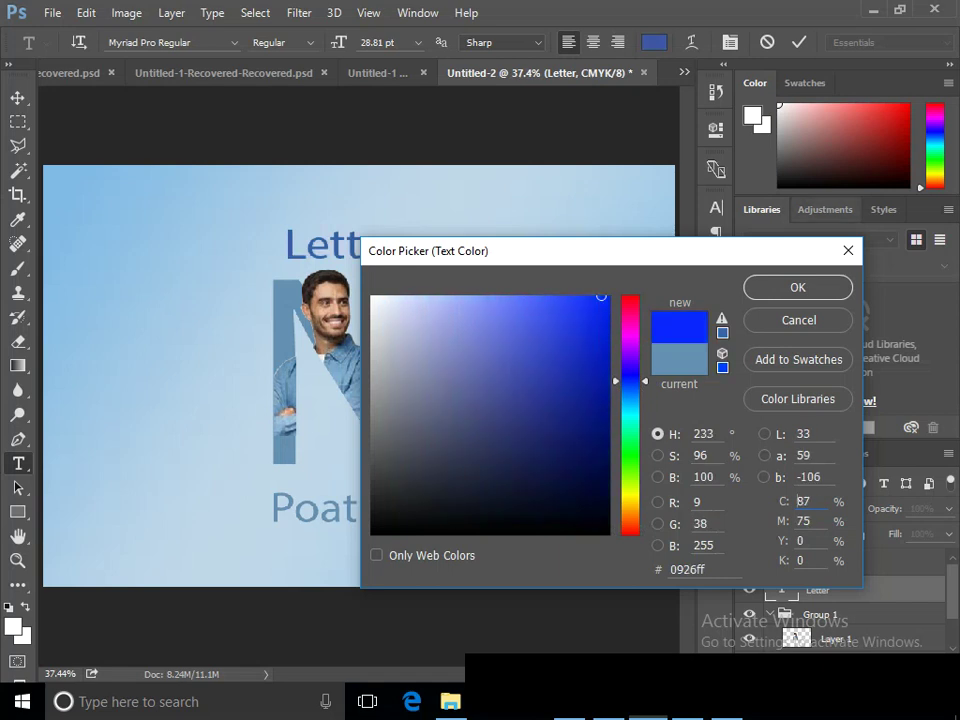
pyautogui.moveTo(794, 254); pyautogui.dragTo(624, 357)
pyautogui.press('Return')
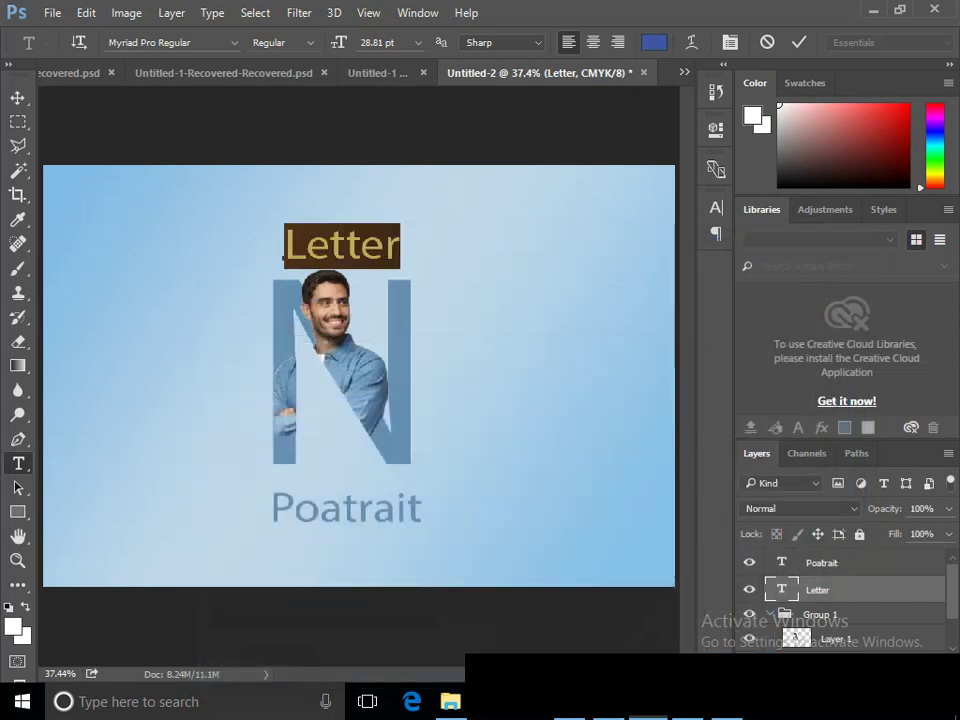
pyautogui.click(820, 562)
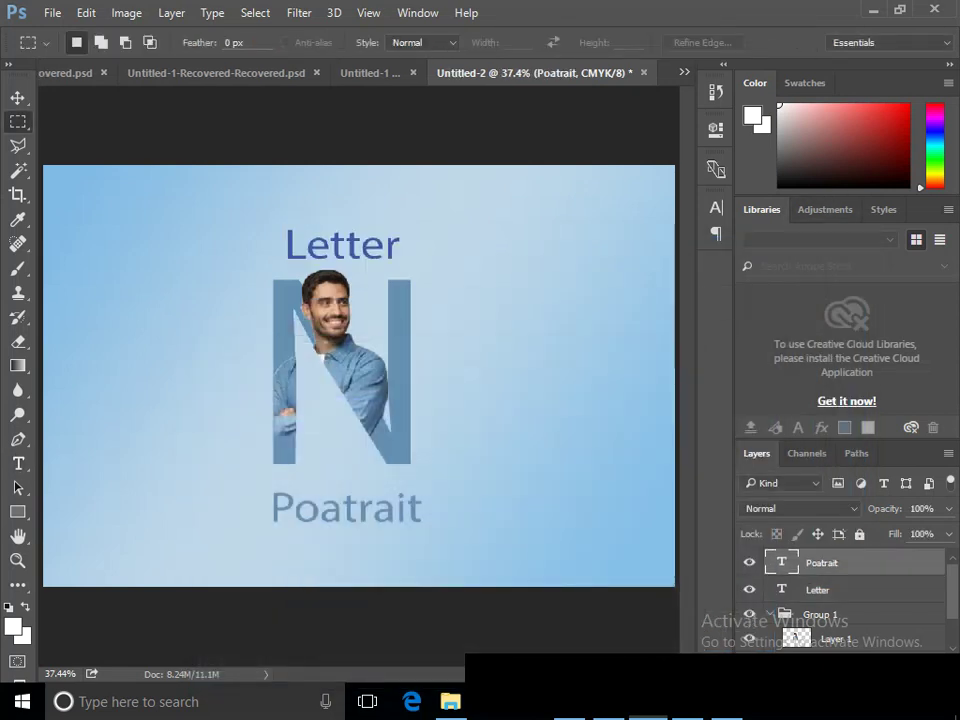
# - Recolour the Poatrait text to #3c56a6 and commit the edit
pyautogui.doubleClick(782, 562)
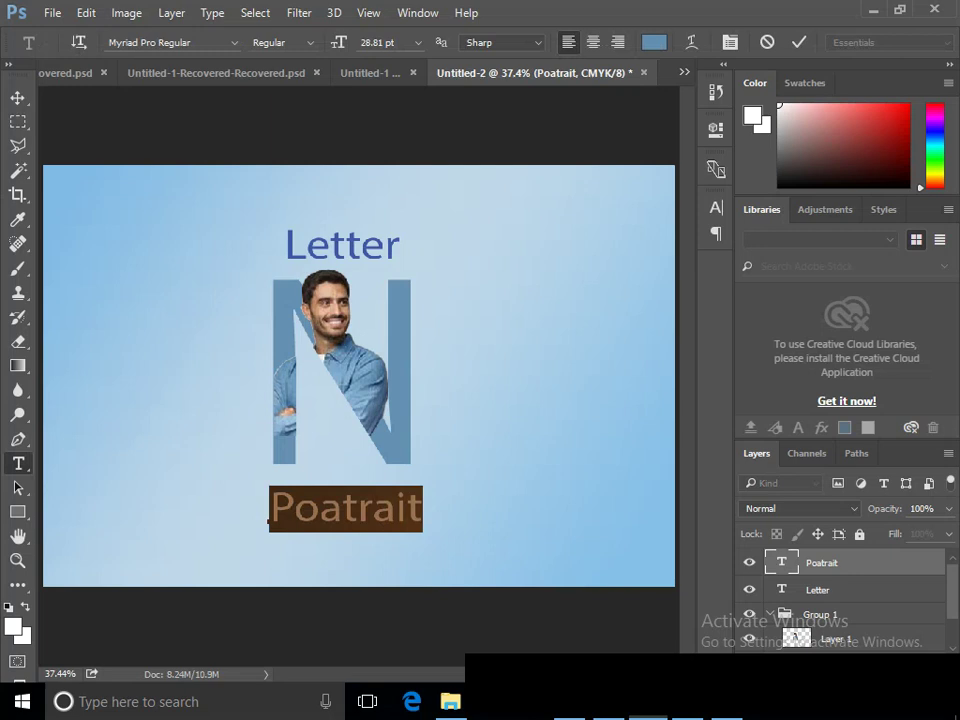
pyautogui.click(654, 42)
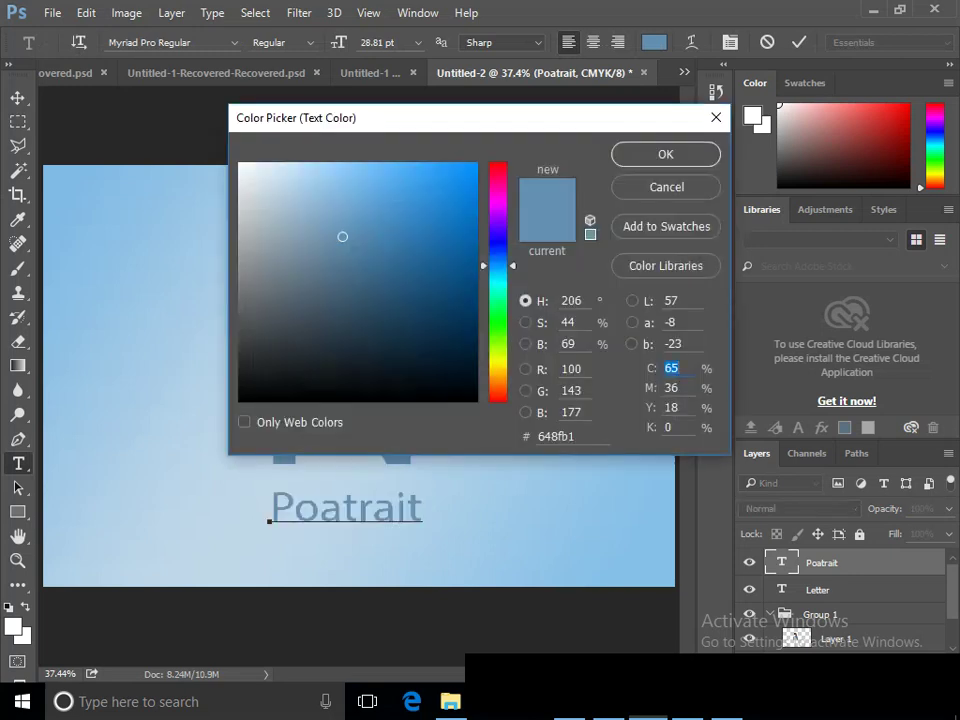
pyautogui.moveTo(300, 94); pyautogui.dragTo(650, 151)
pyautogui.write('3c56a6')
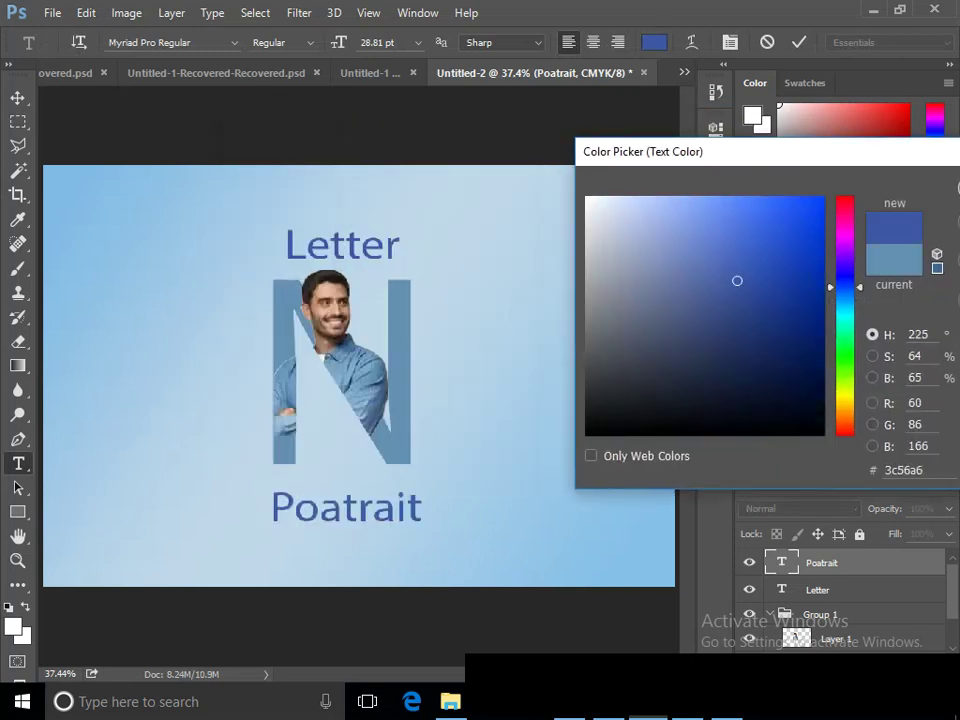
pyautogui.moveTo(650, 151); pyautogui.dragTo(475, 151)
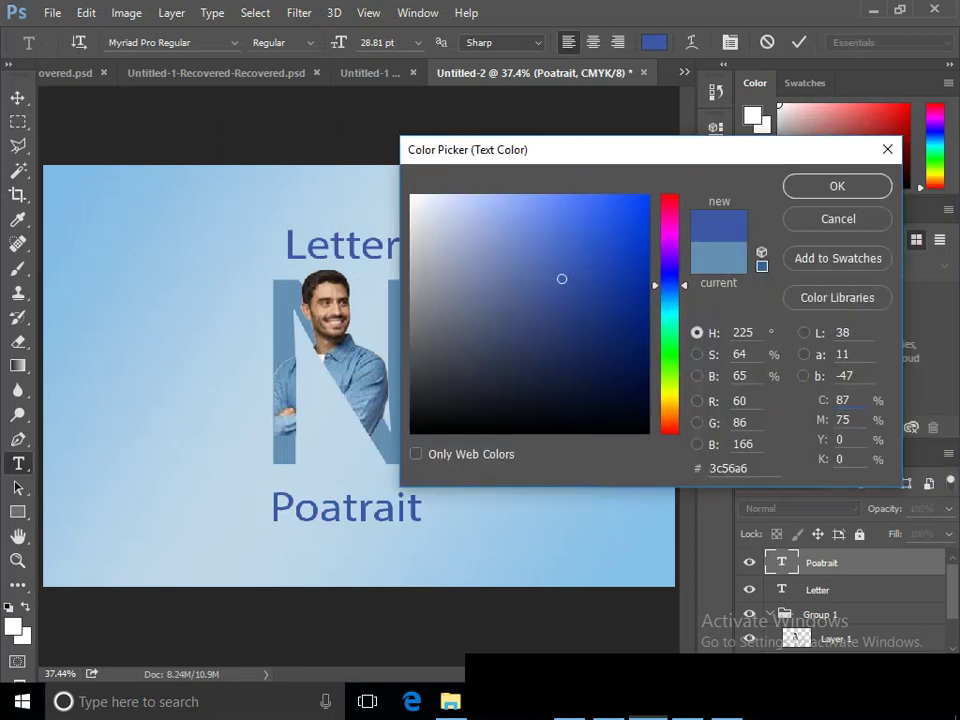
pyautogui.click(866, 186)
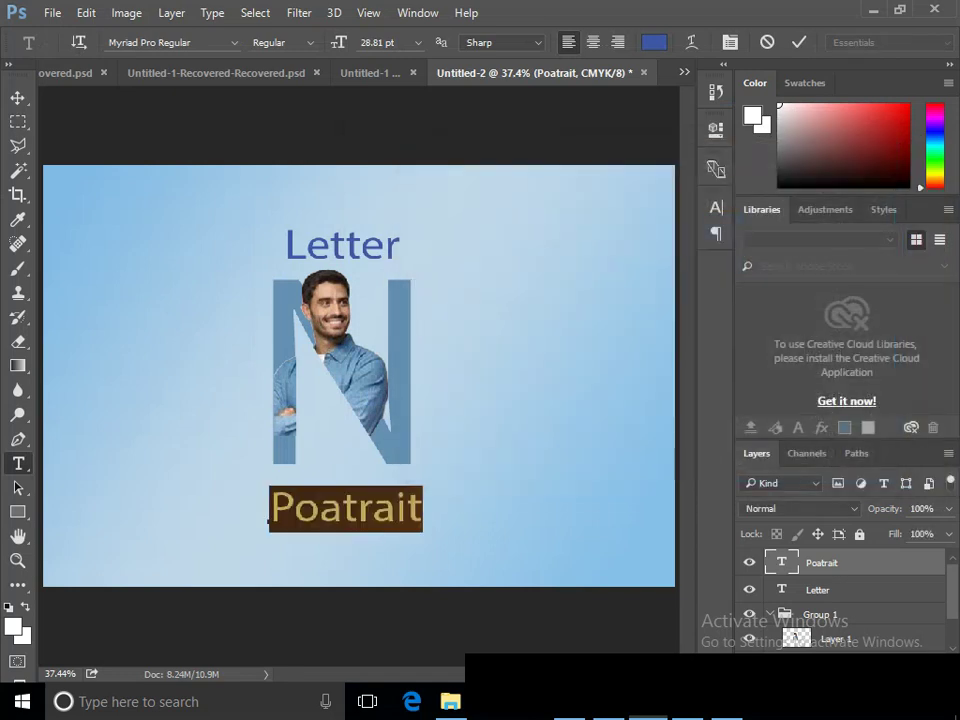
pyautogui.click(18, 97)
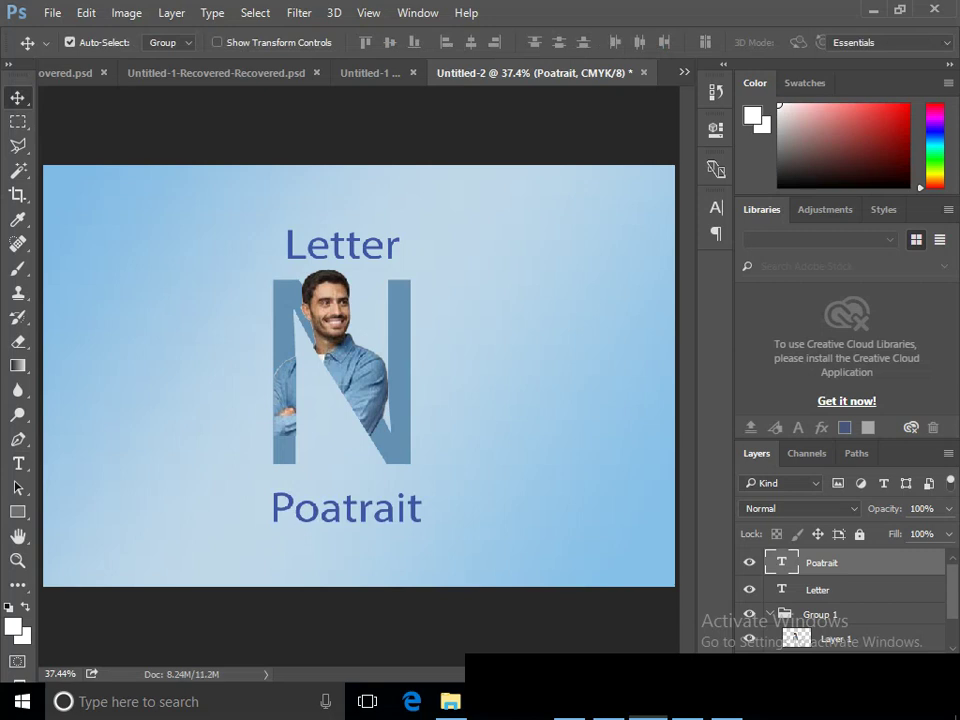
pyautogui.hotkey('ctrl', '-')
pyautogui.hotkey('ctrl', '-')
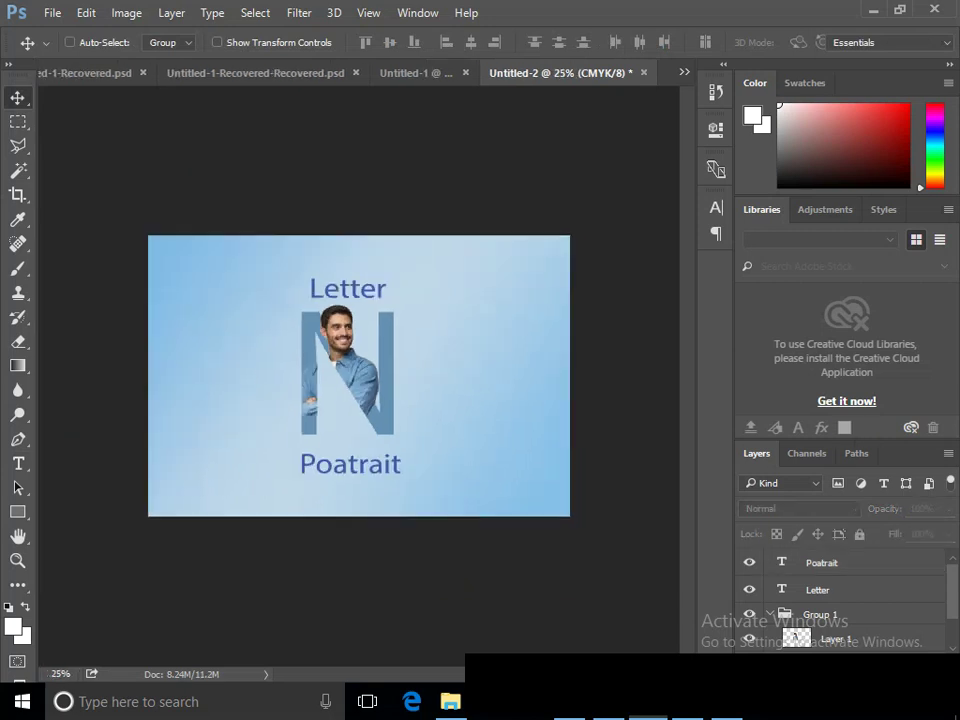
# - Set the Letter text tracking to 350, then 320, recentring it above the N
pyautogui.hotkey('ctrl', '0')
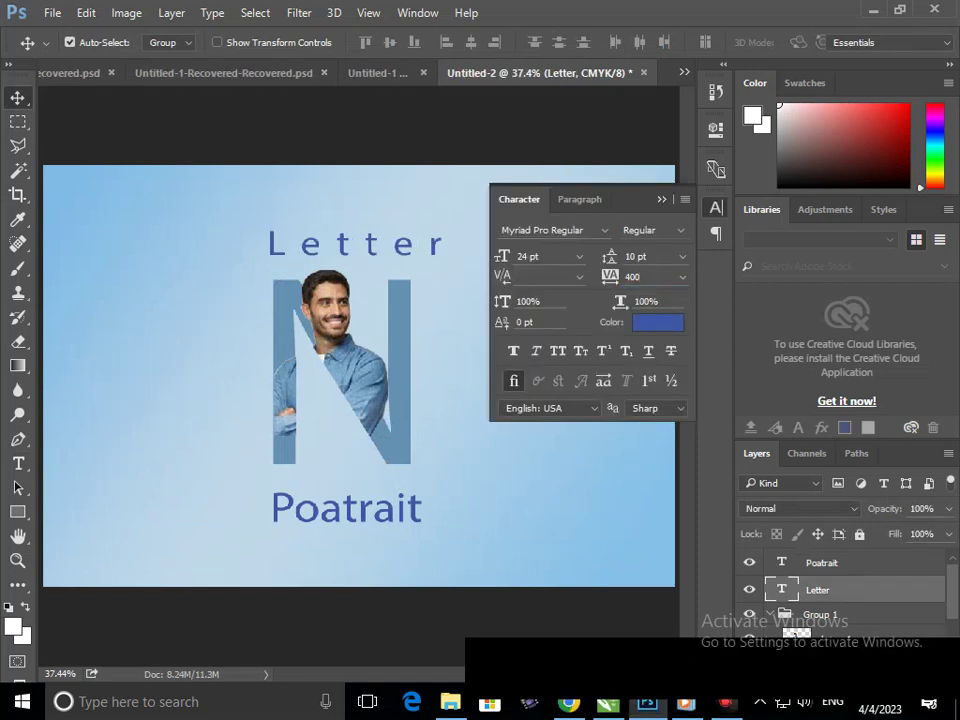
pyautogui.moveTo(435, 243); pyautogui.dragTo(425, 247)
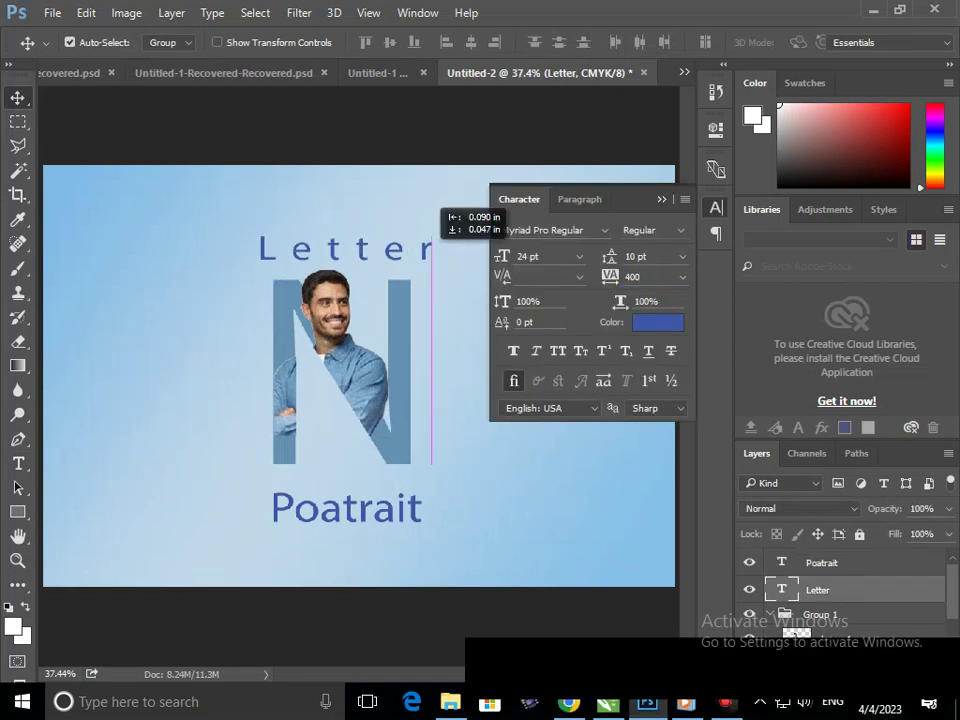
pyautogui.write('350')
pyautogui.press('Return')
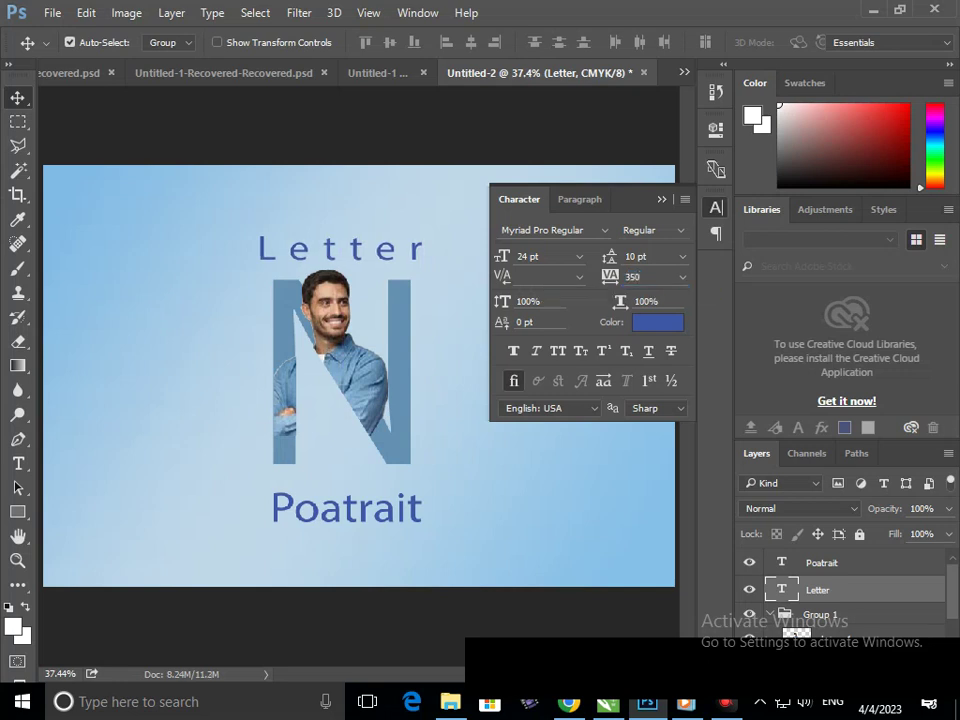
pyautogui.moveTo(418, 248); pyautogui.dragTo(425, 248)
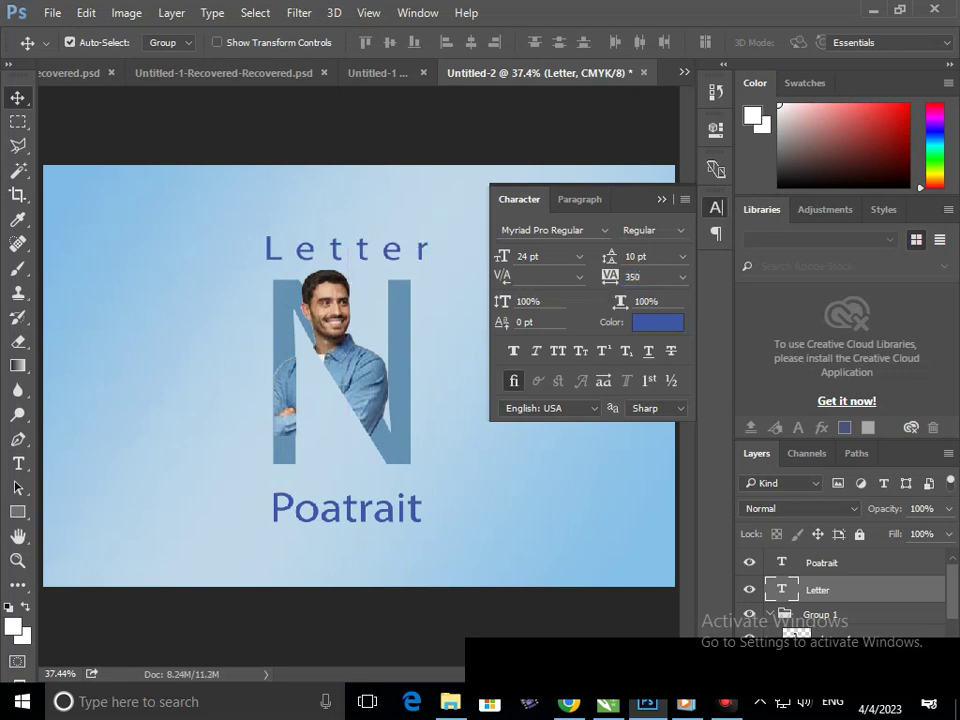
pyautogui.click(640, 277)
pyautogui.write('320')
pyautogui.press('Return')
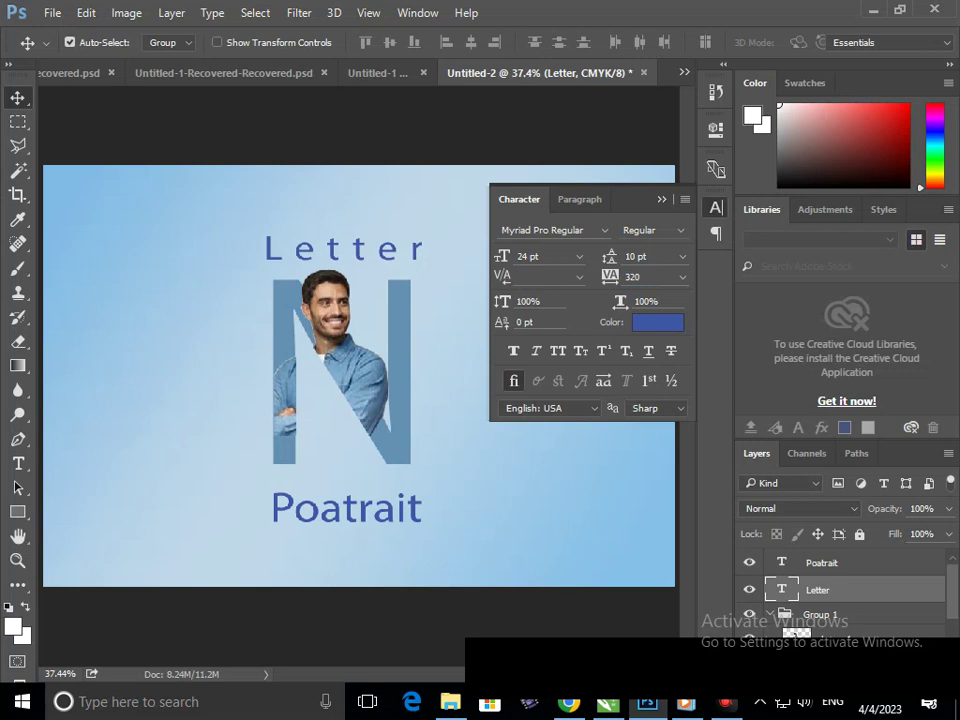
pyautogui.click(822, 562)
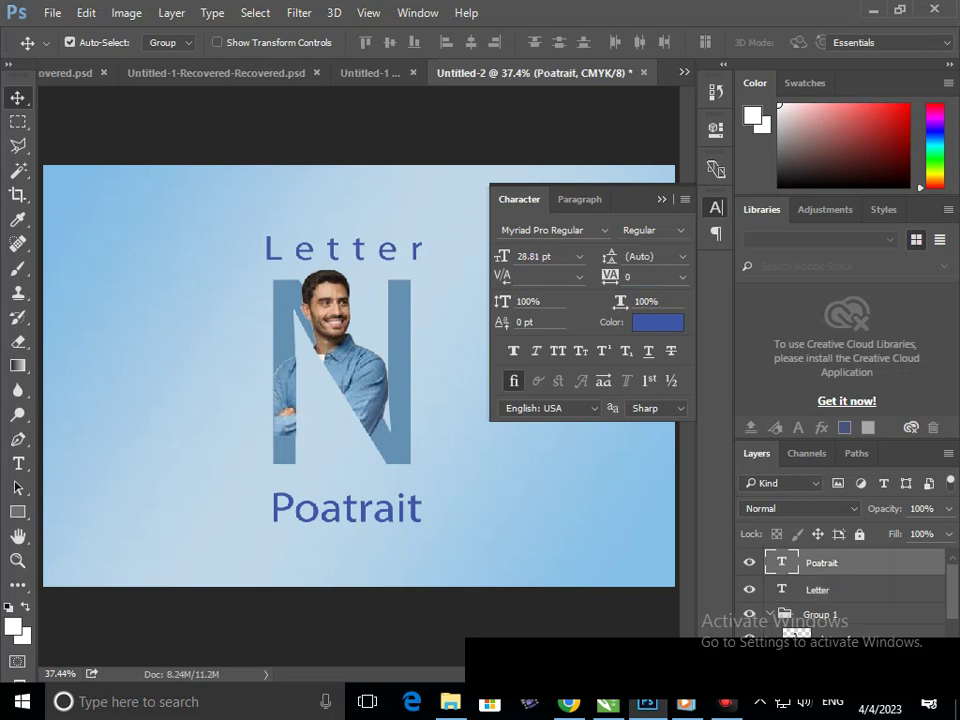
# - Set the Poatrait text to 24 pt with 320 tracking
pyautogui.doubleClick(781, 562)
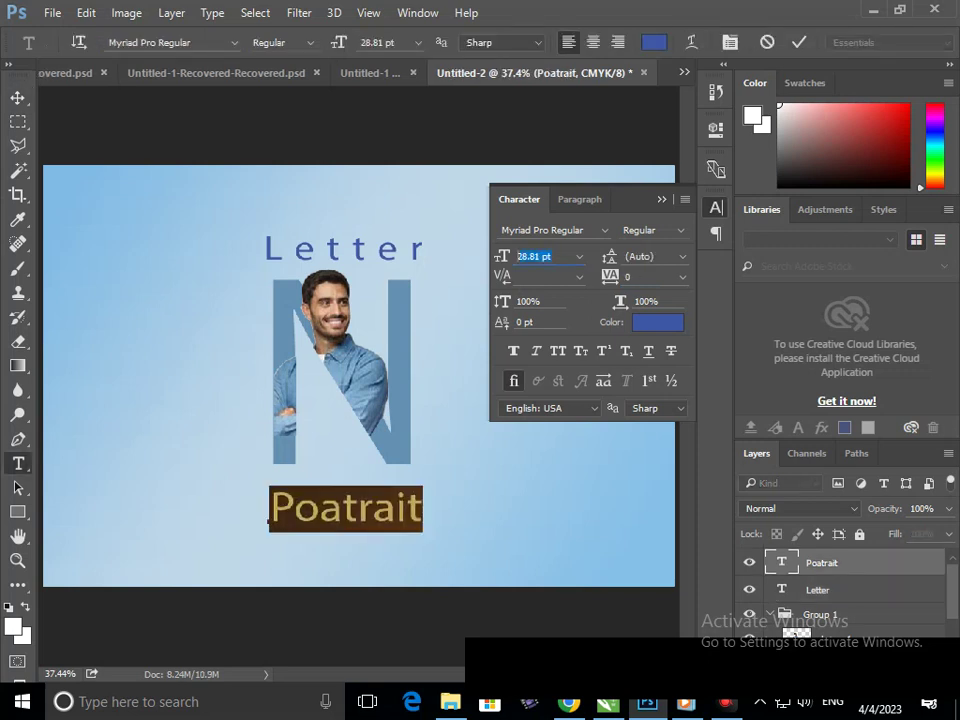
pyautogui.write('24')
pyautogui.press('Return')
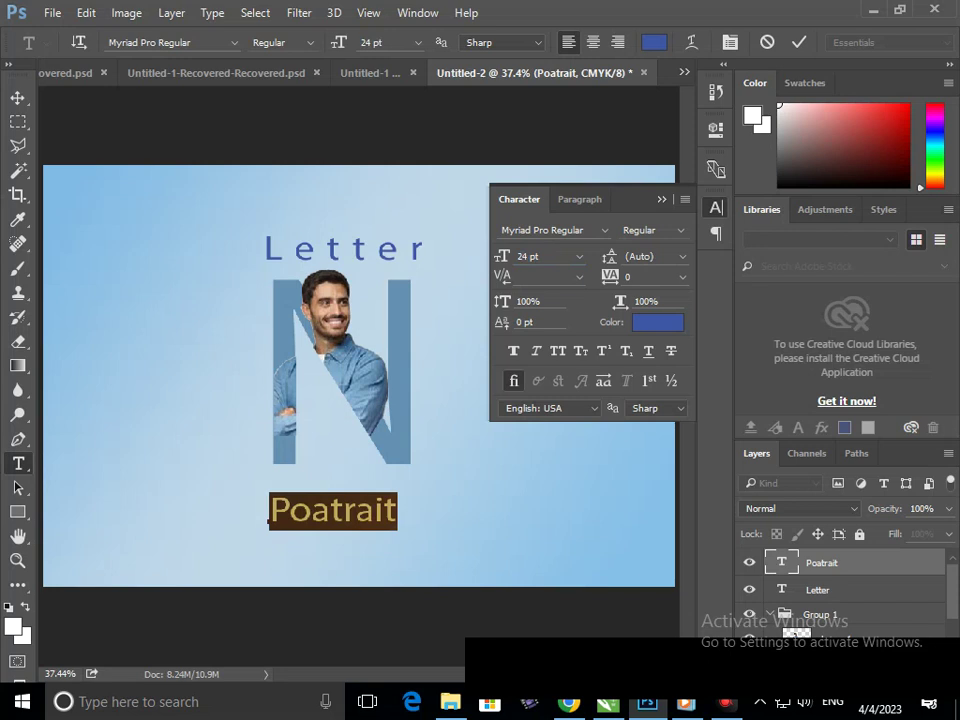
pyautogui.click(640, 277)
pyautogui.write('320')
pyautogui.press('Return')
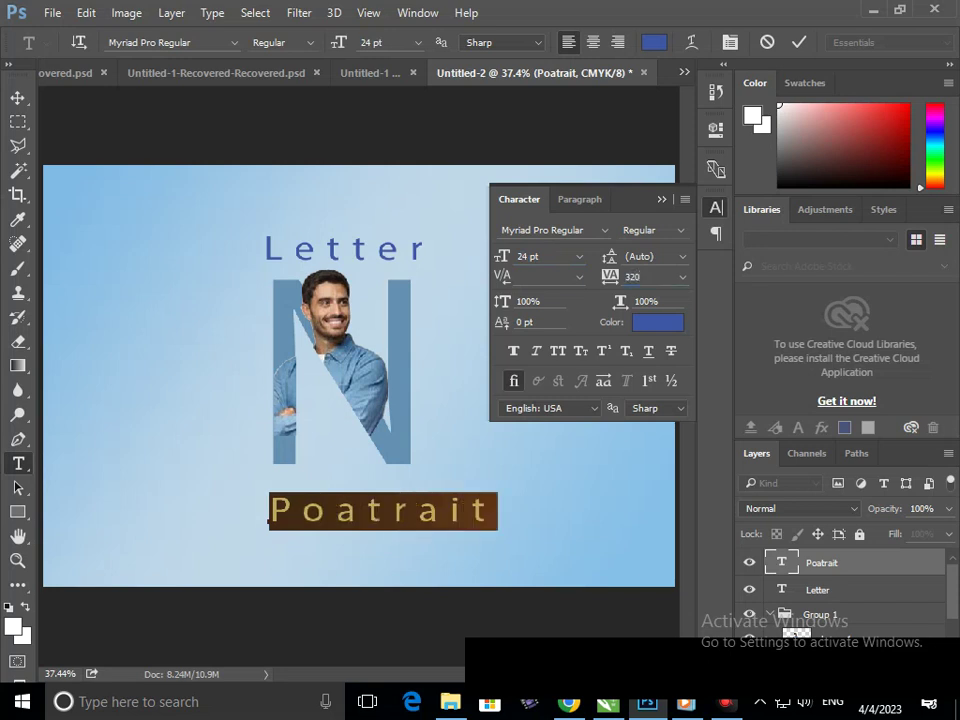
# - Centre Poatrait under the N, move the photo-filled N down slightly, and close the Character panel
pyautogui.click(18, 97)
pyautogui.moveTo(410, 507); pyautogui.dragTo(378, 502)
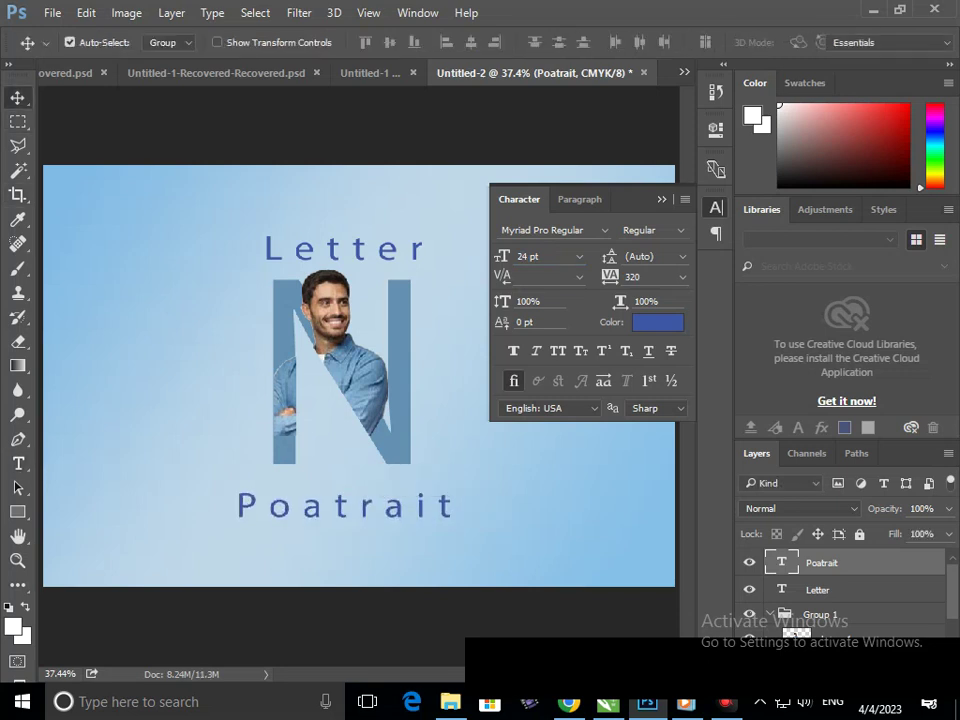
pyautogui.moveTo(398, 385); pyautogui.dragTo(400, 395)
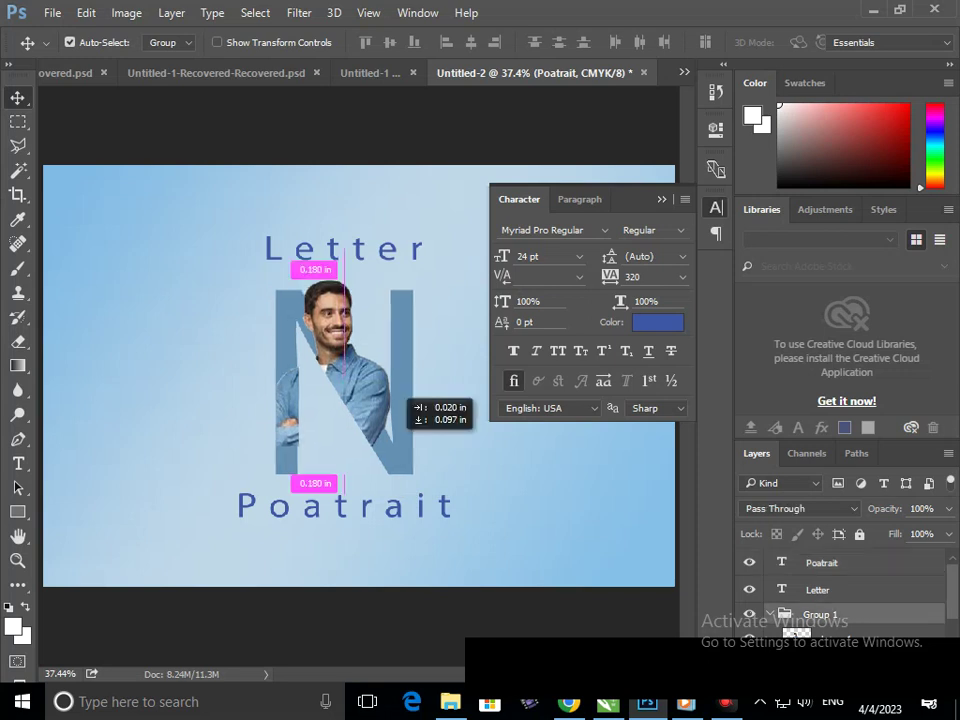
pyautogui.click(661, 199)
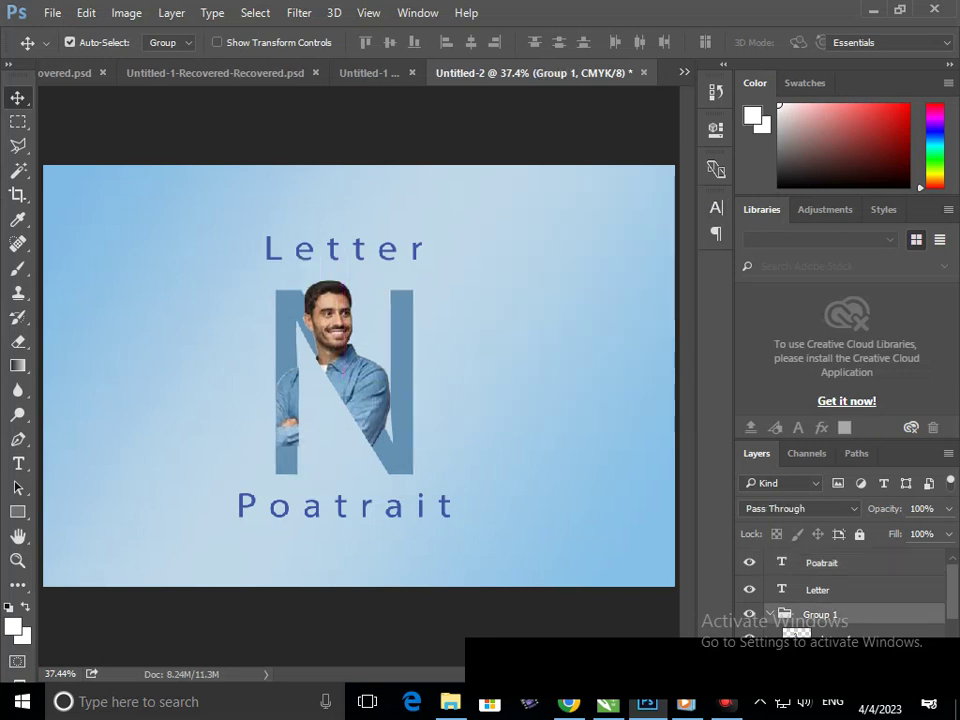
pyautogui.hotkey('ctrl', '-')
pyautogui.hotkey('ctrl', '-')
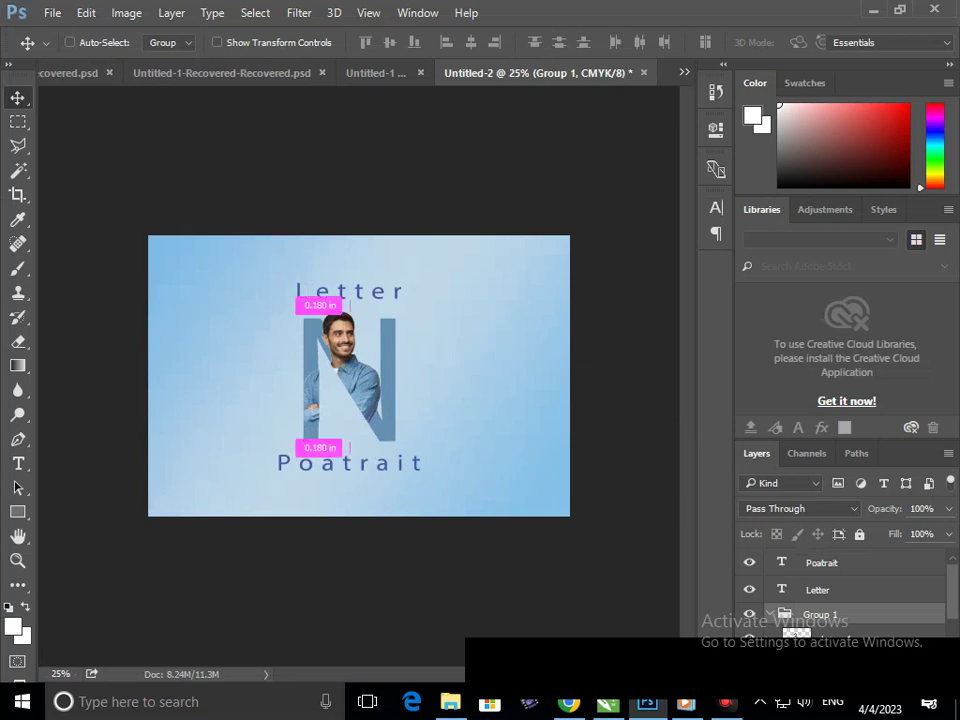
pyautogui.hotkey('ctrl', '0')
pyautogui.hotkey('ctrl', '-')
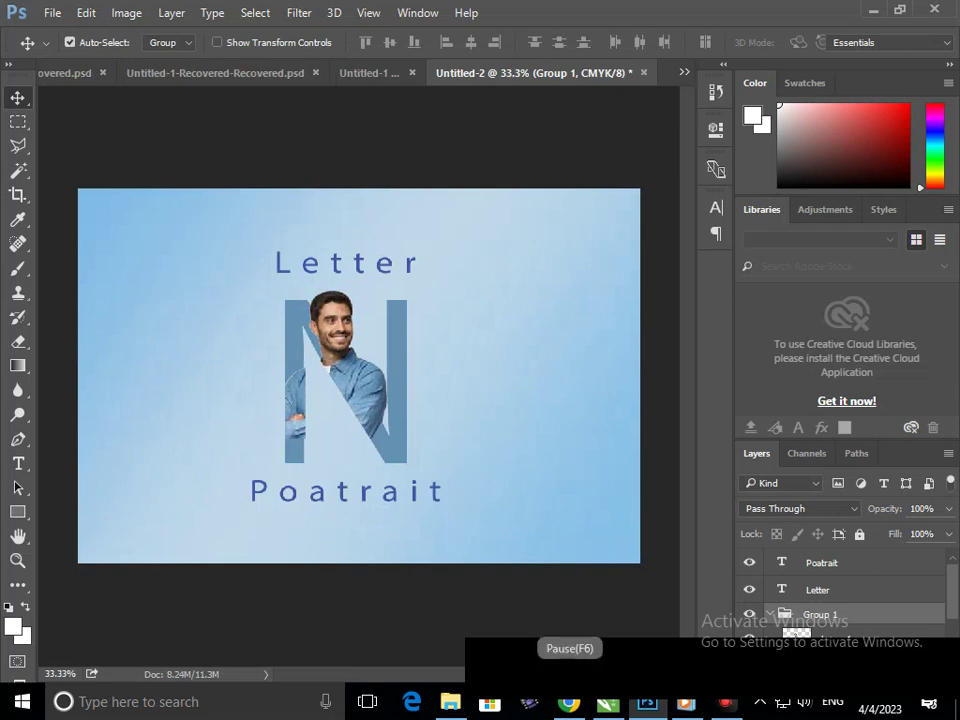
pyautogui.click(821, 562)
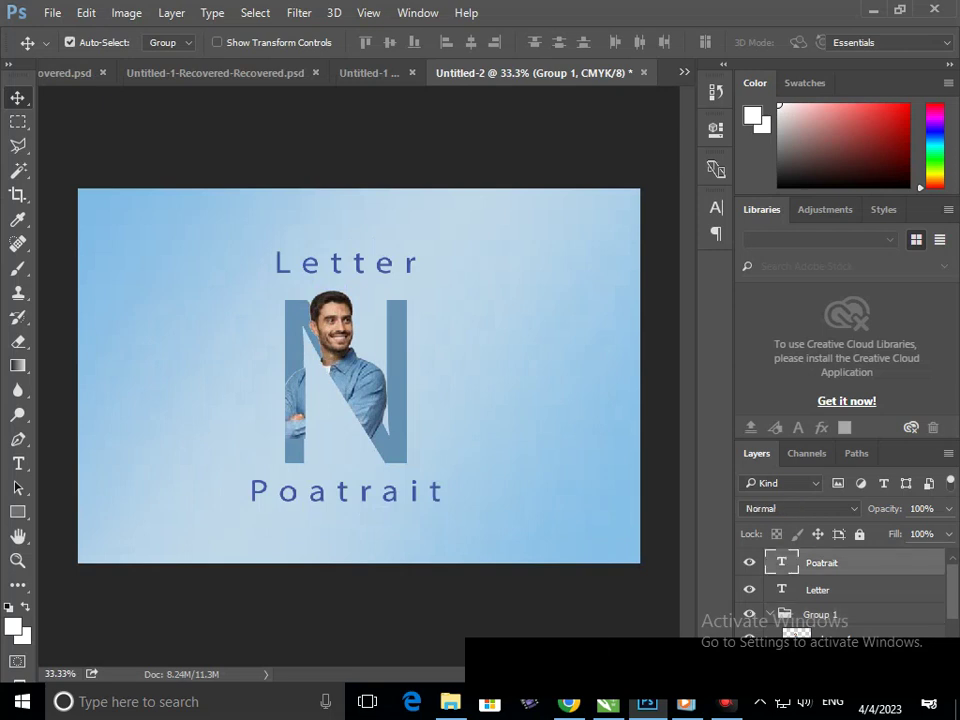
# - Scale the Poatrait text down to about 76% around its centre
pyautogui.hotkey('ctrl', 't')
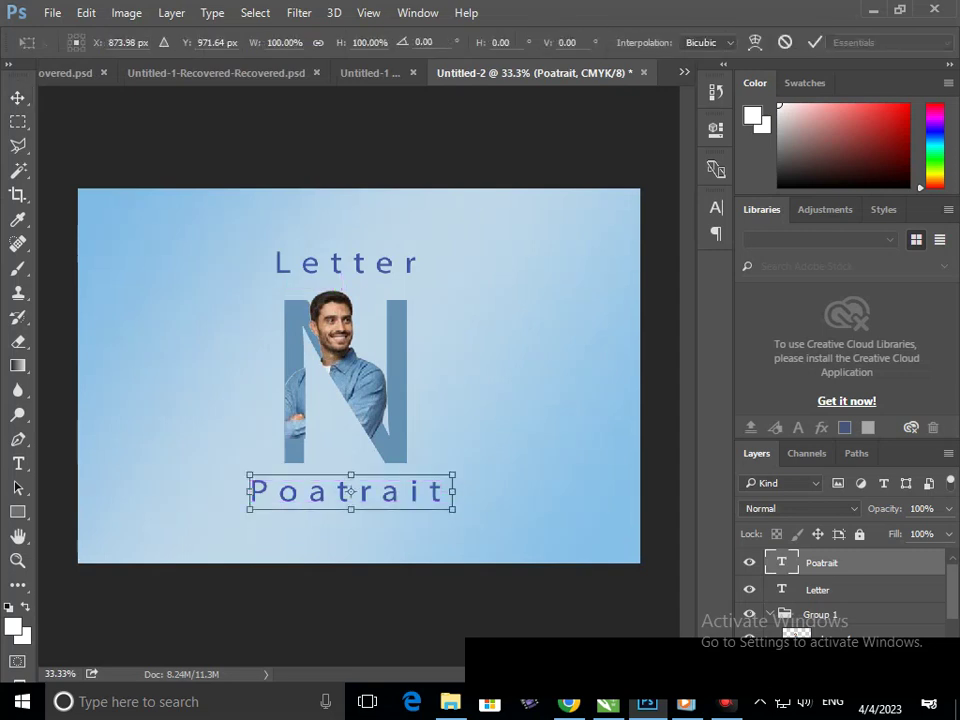
pyautogui.moveTo(250, 476); pyautogui.dragTo(274, 480)
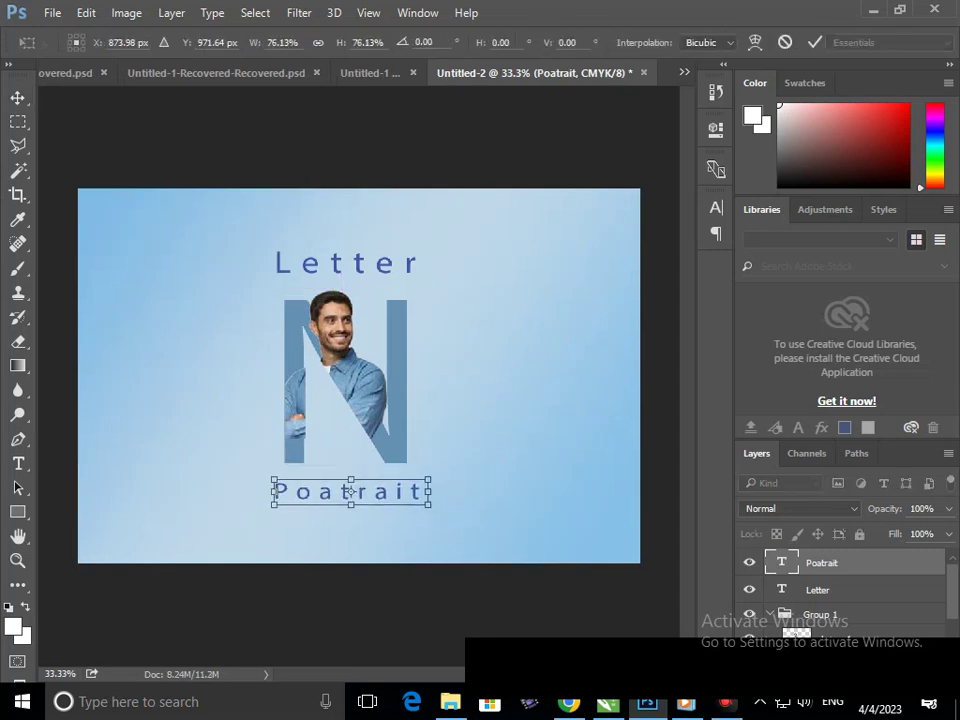
pyautogui.press('Return')
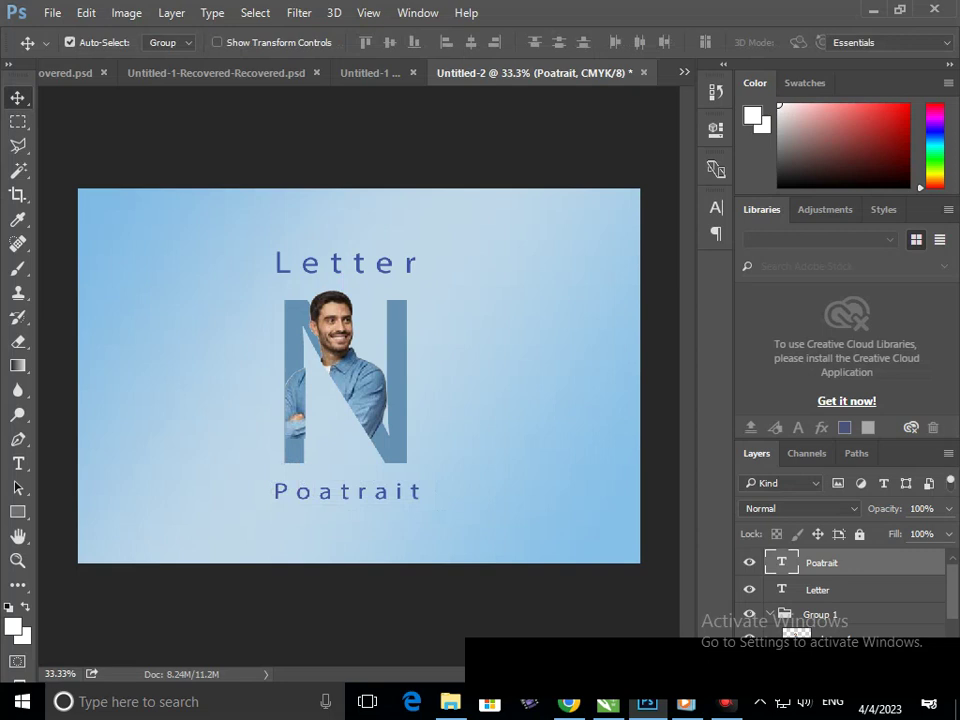
# - Scale the Letter text layer down to roughly 82–86% around its centre, matching the N's width
pyautogui.click(418, 266)
pyautogui.hotkey('ctrl', 't')
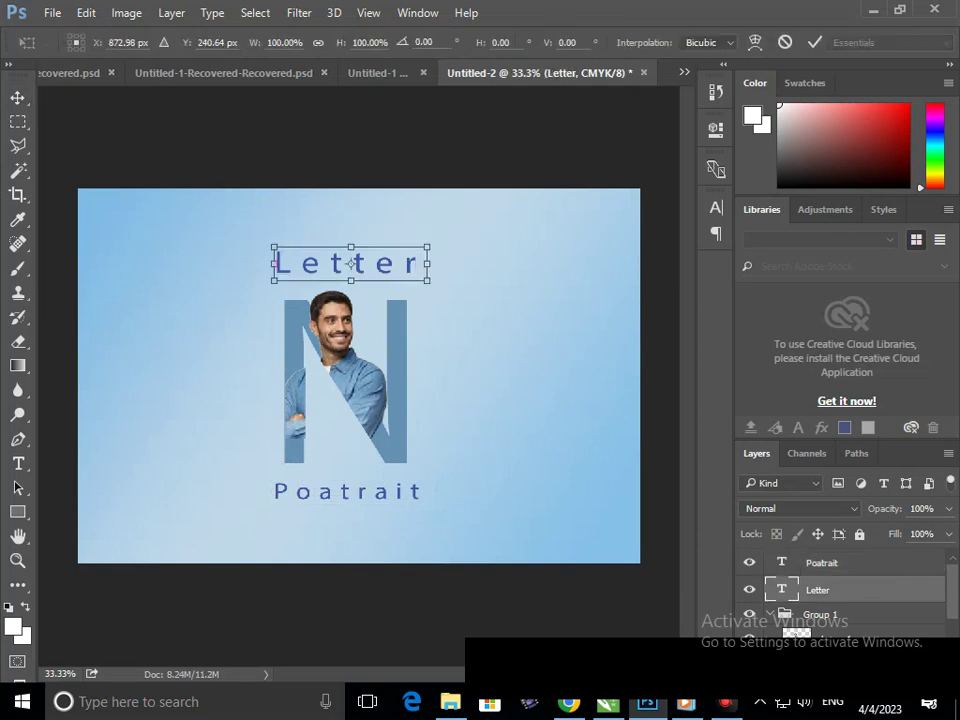
pyautogui.moveTo(273, 248); pyautogui.dragTo(286, 250)
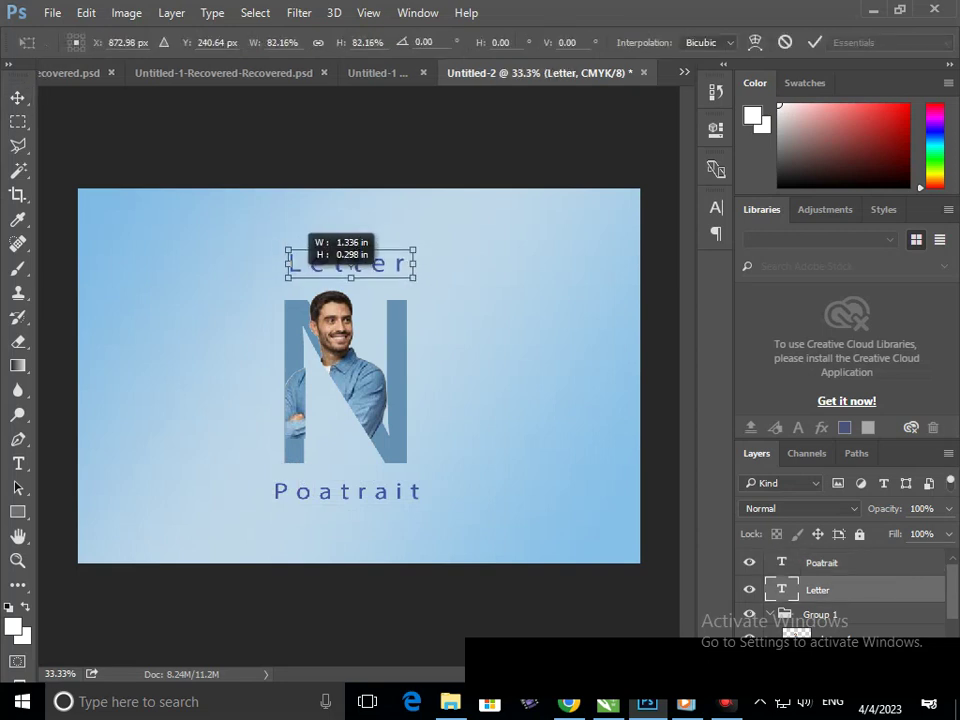
pyautogui.press('Return')
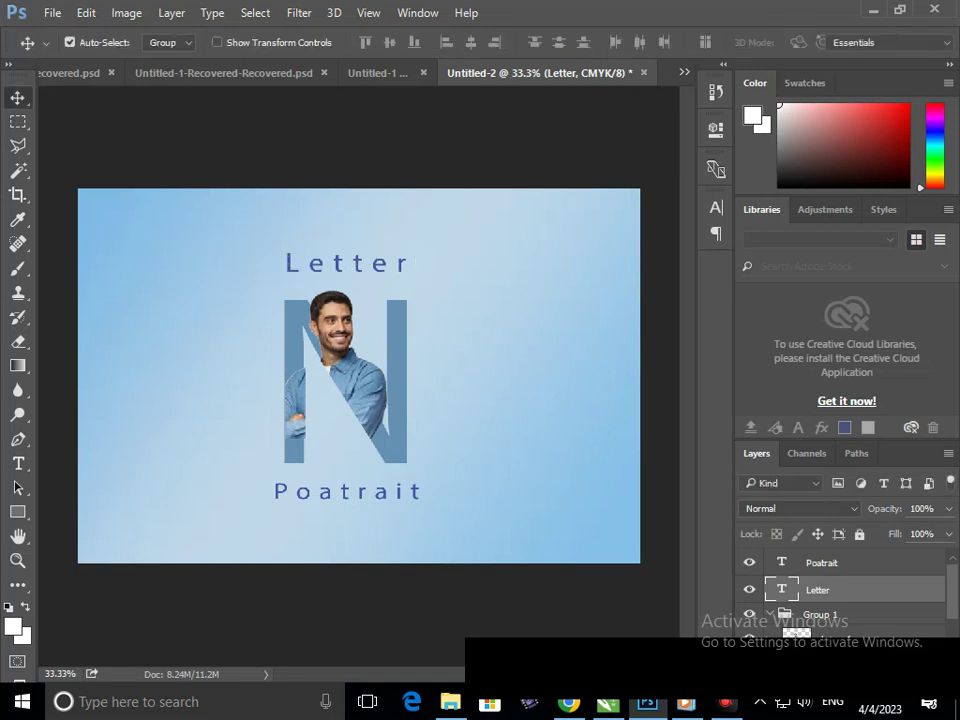